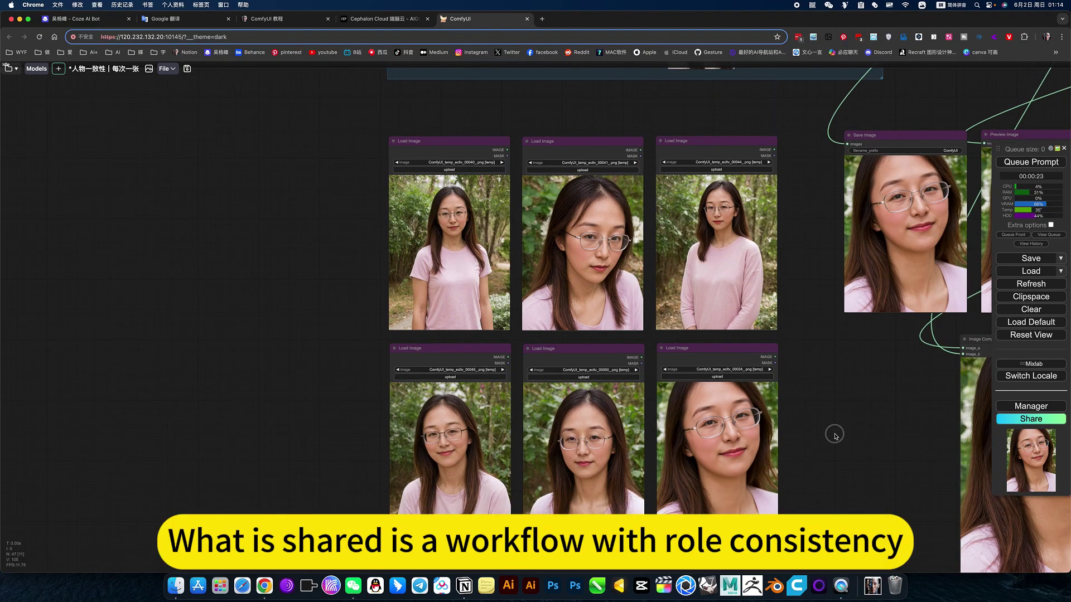
- Examine the six character portraits in the Load Image nodes and compare pose, face and clothing across them
scroll(781, 336, up, 3)
drag(816, 290, 845, 305)
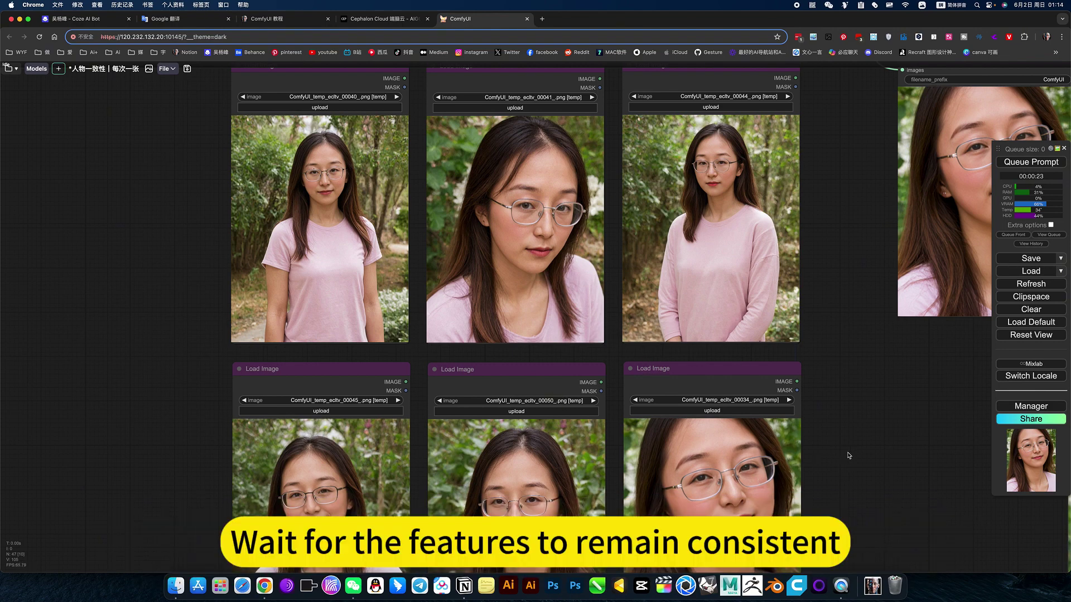
drag(837, 458, 858, 405)
scroll(671, 413, down, 3)
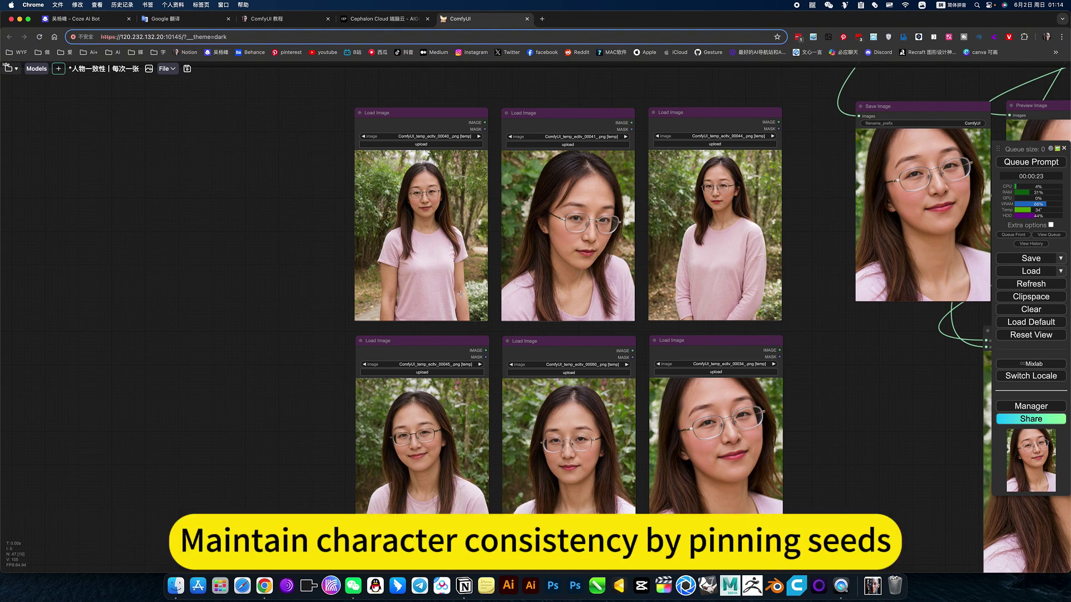
scroll(420, 235, up, 3)
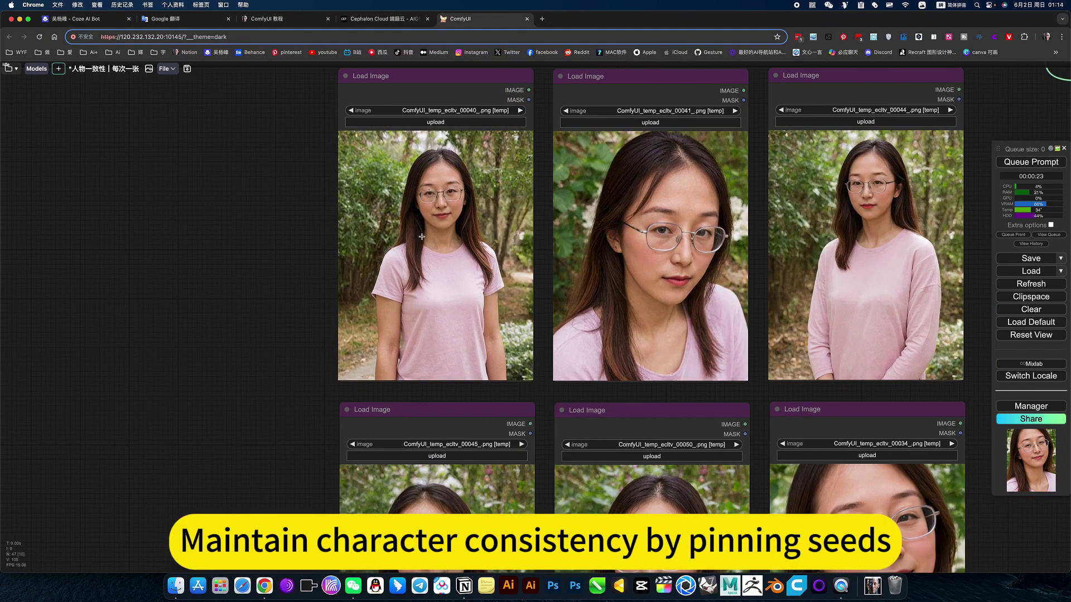
scroll(801, 279, down, 3)
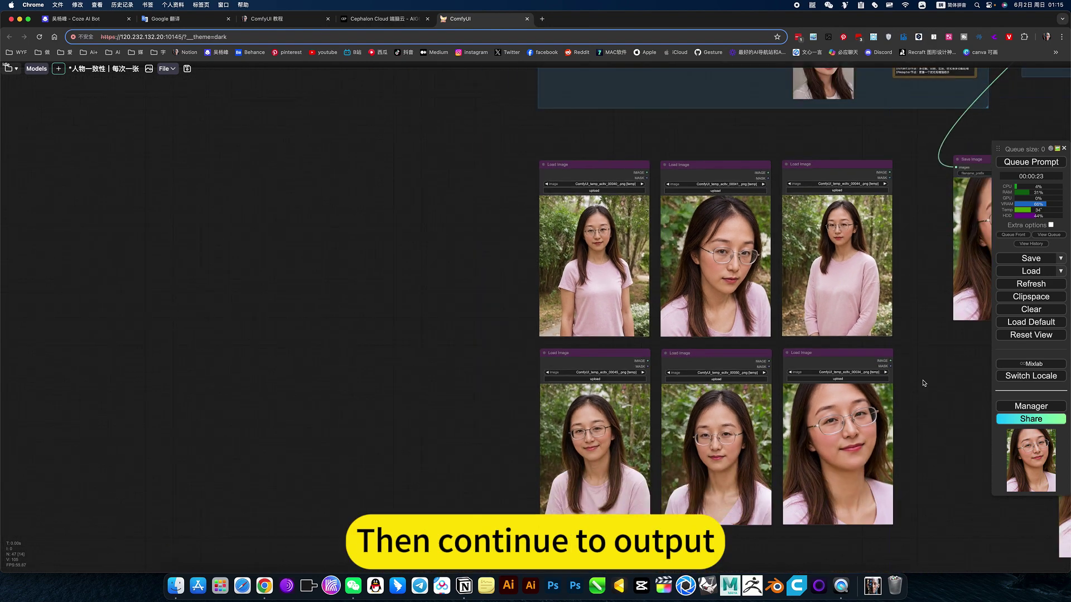
scroll(807, 395, up, 3)
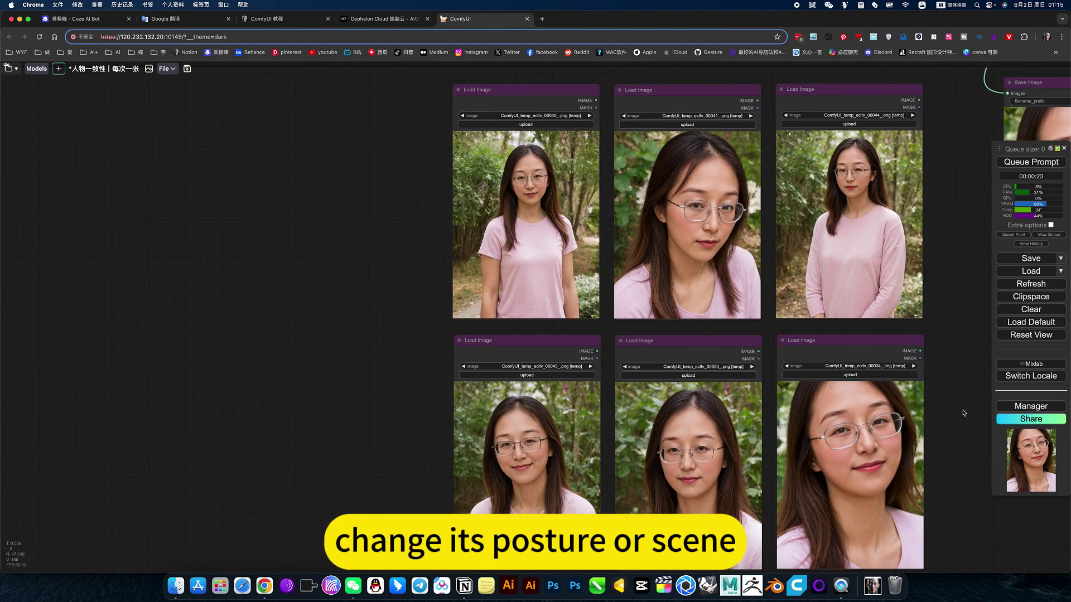
drag(963, 410, 607, 434)
scroll(701, 439, down, 5)
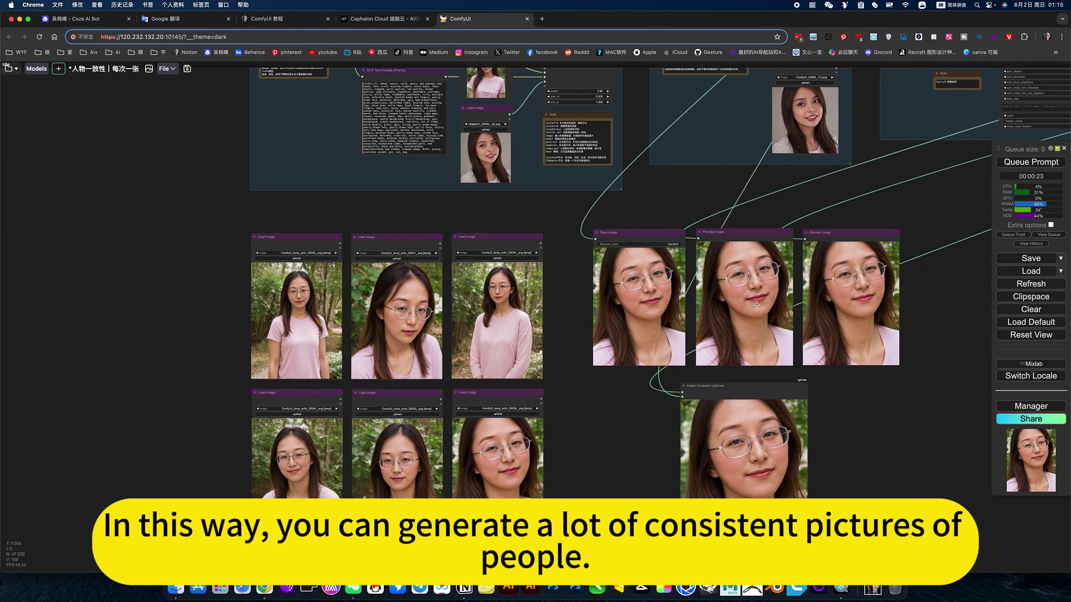
- Survey the workflow's node groups, from the output previews to the face and face-orientation reference group (人脸及人脸朝向参考)
drag(659, 164, 530, 257)
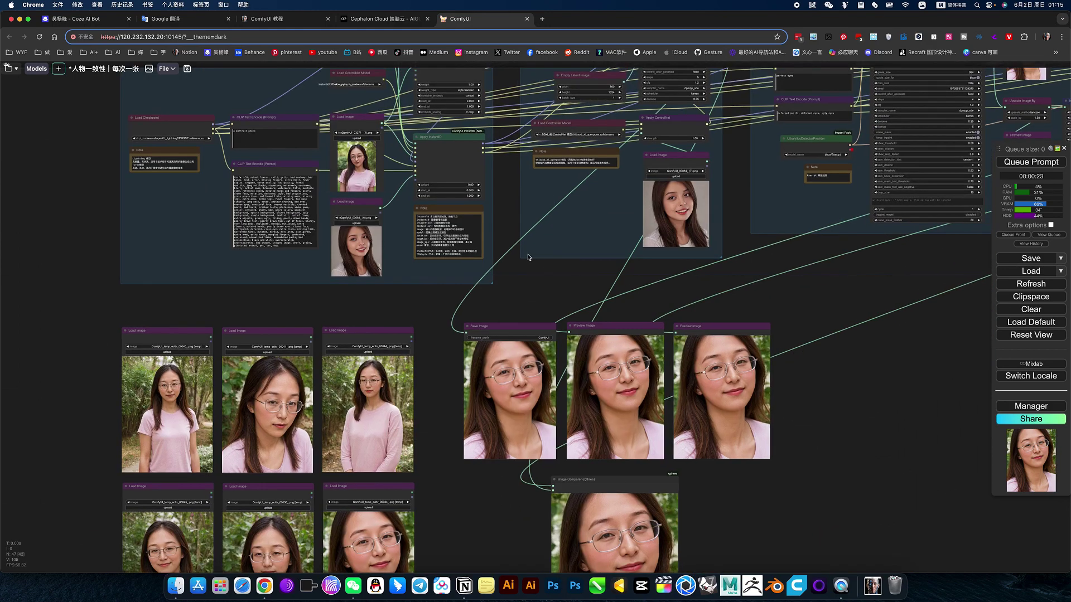
scroll(600, 404, down, 5)
scroll(607, 402, down, 3)
scroll(608, 403, right, 5)
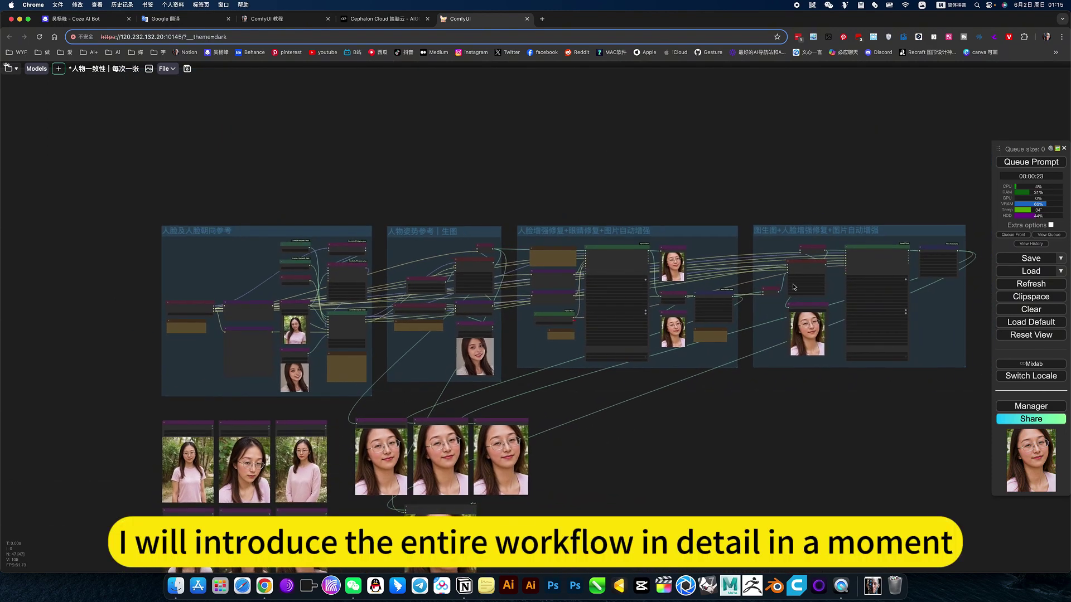
scroll(602, 424, up, 8)
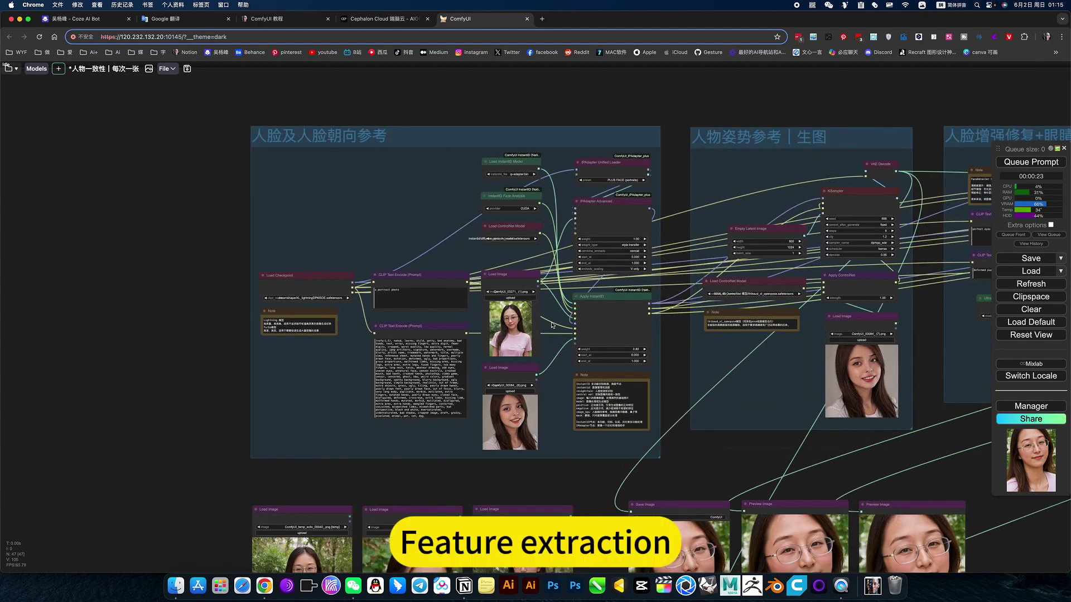
scroll(552, 325, up, 1)
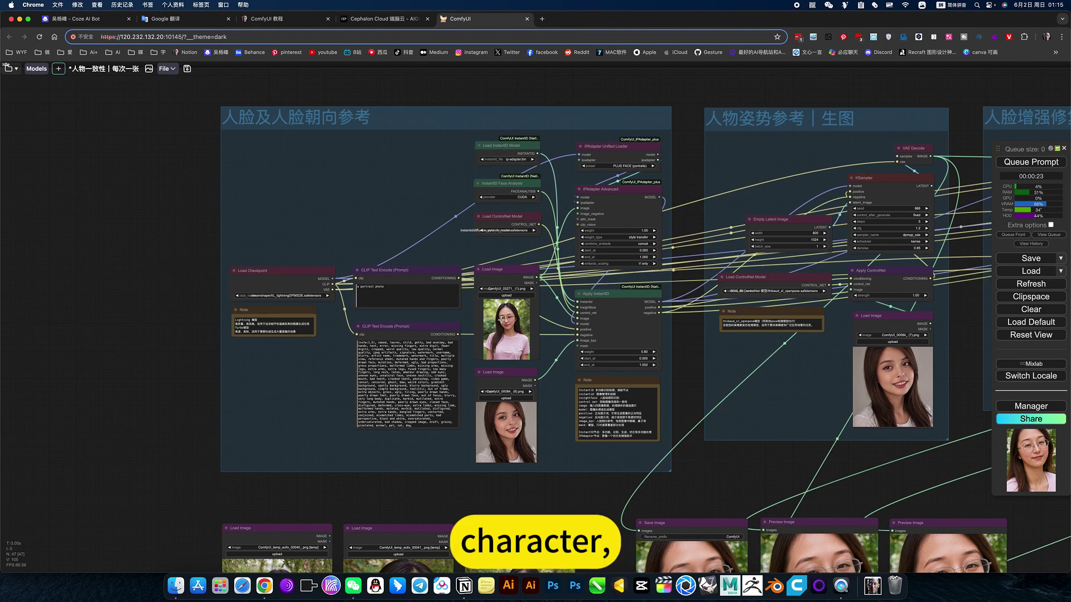
scroll(502, 321, up, 2)
scroll(509, 317, down, 2)
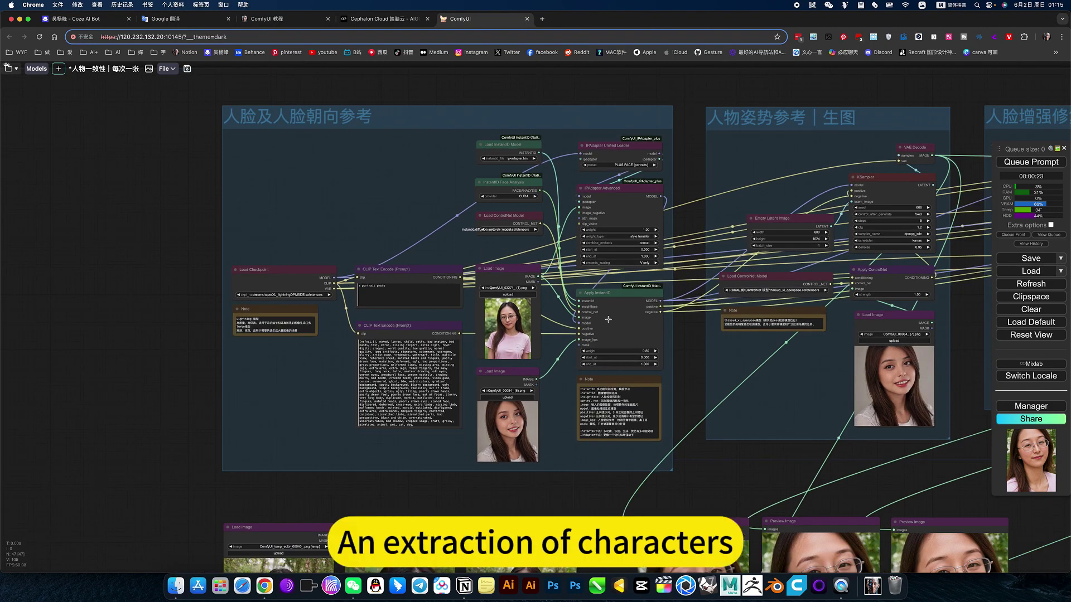
- Examine the IPAdapter Advanced and Apply InstantID nodes, with their loaders and reference images, in the face reference group
scroll(595, 196, up, 10)
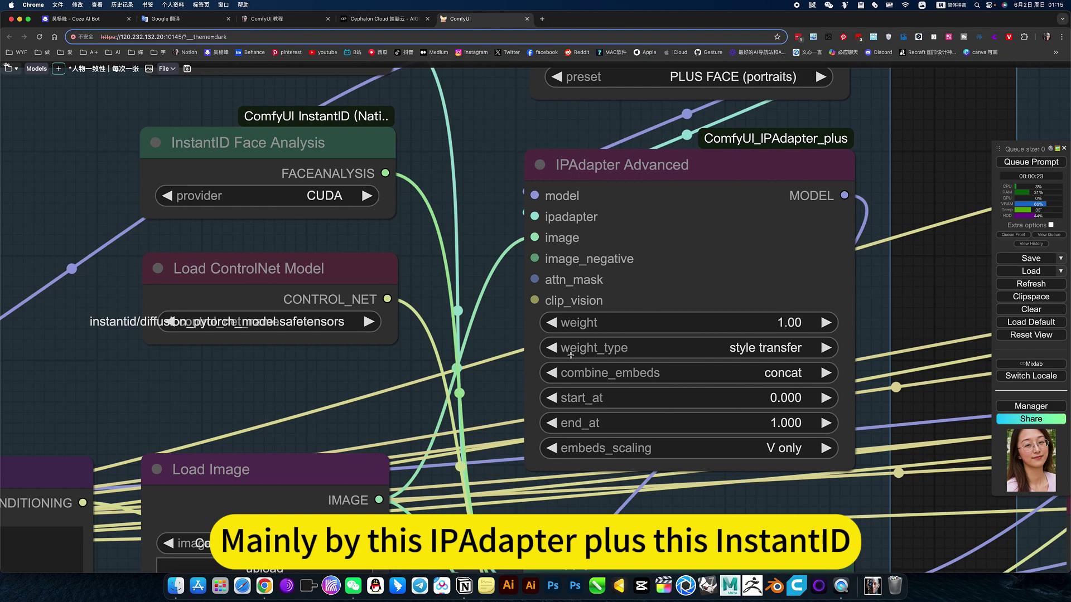
scroll(570, 356, down, 6)
drag(766, 456, 762, 379)
scroll(675, 401, down, 5)
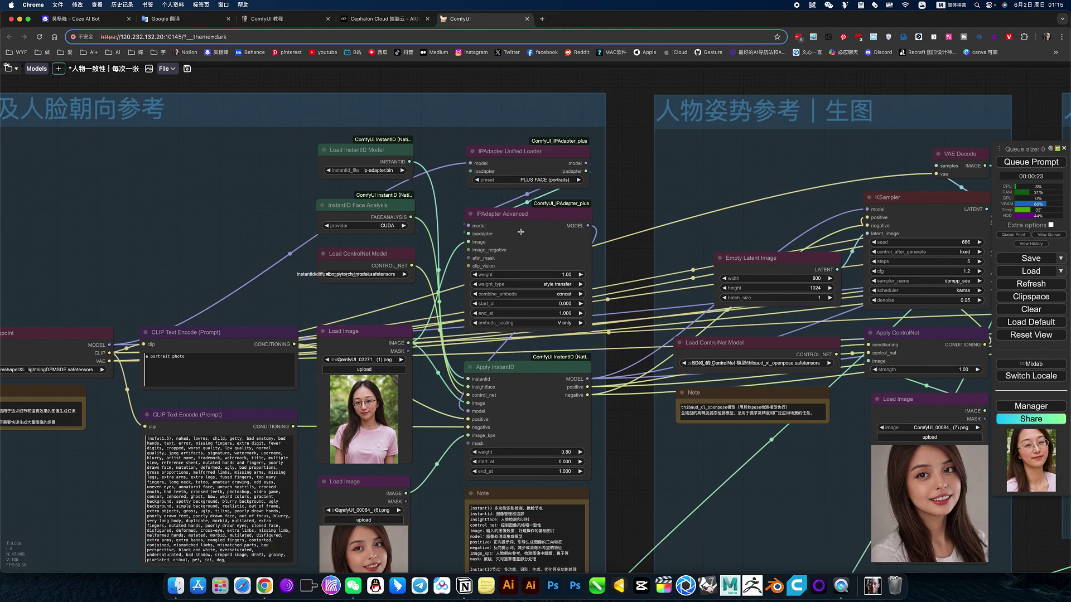
scroll(521, 232, down, 10)
scroll(510, 194, up, 4)
scroll(510, 194, up, 5)
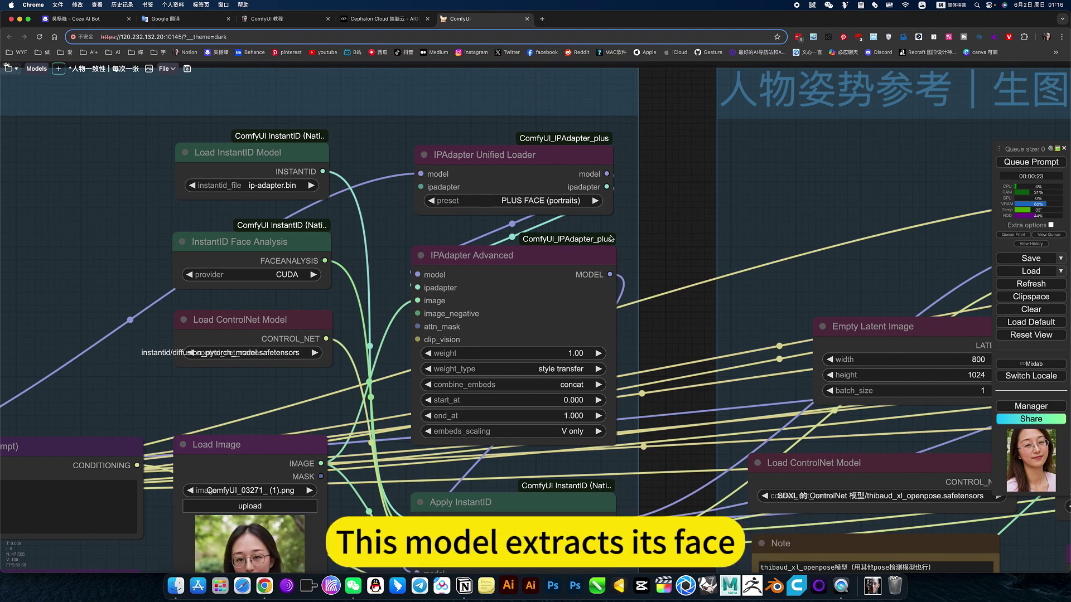
scroll(315, 483, down, 4)
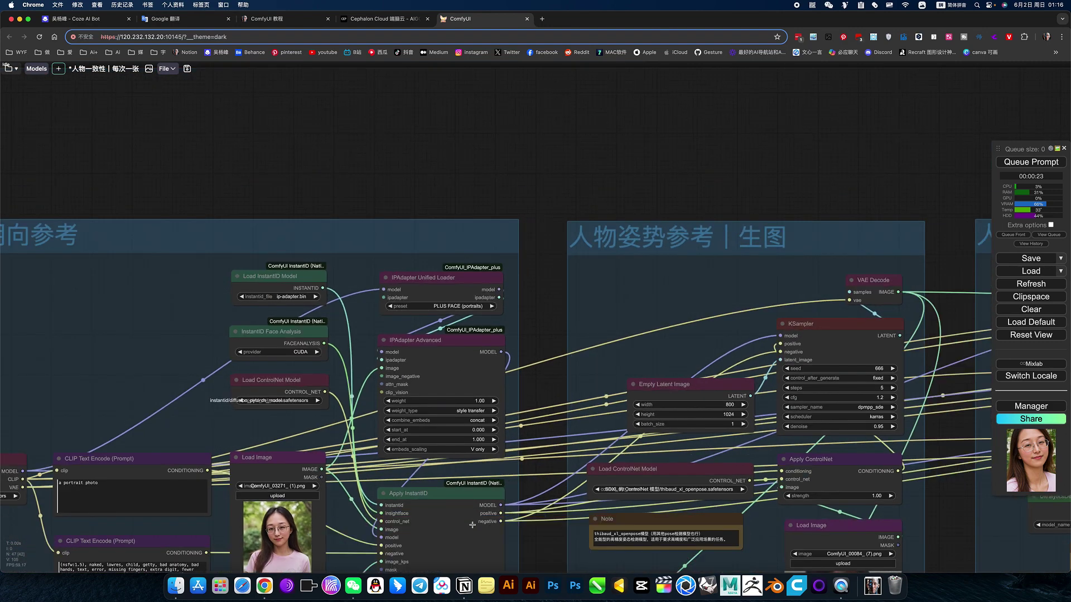
drag(547, 547, 607, 389)
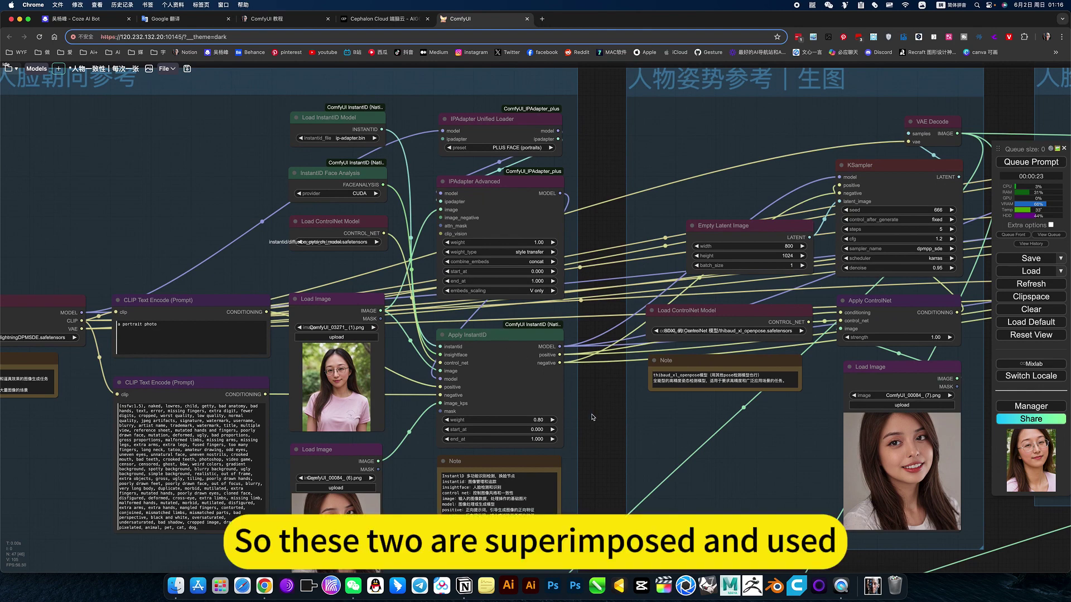
scroll(593, 417, down, 3)
scroll(318, 324, up, 9)
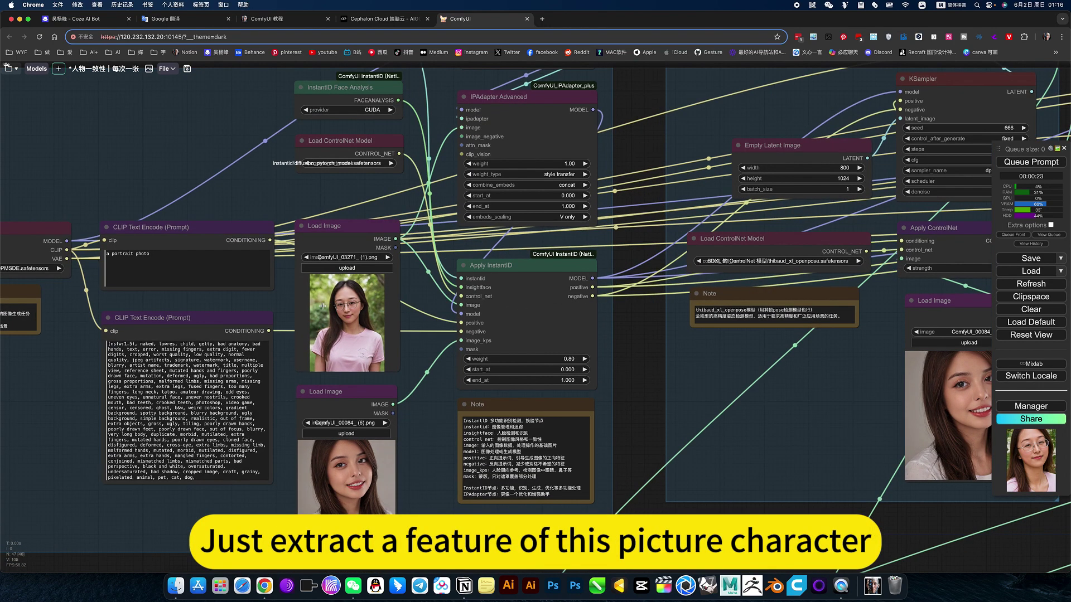
scroll(390, 319, down, 12)
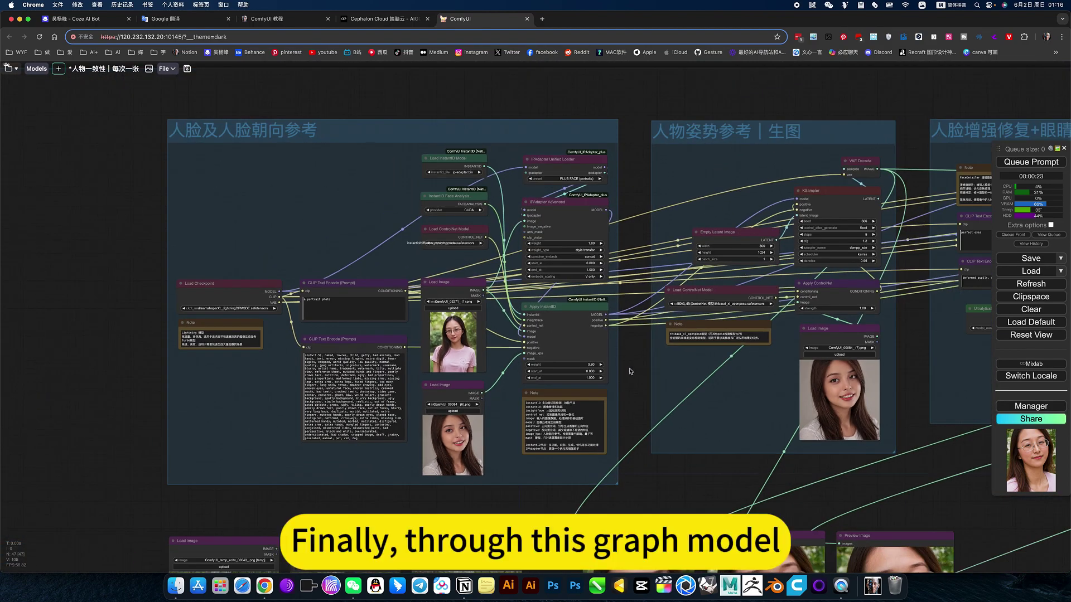
- Examine the pose reference group (人物姿势参考｜生图), reading its Load ControlNet Model node, openpose model note and pose reference image
drag(746, 285, 479, 290)
scroll(546, 236, up, 5)
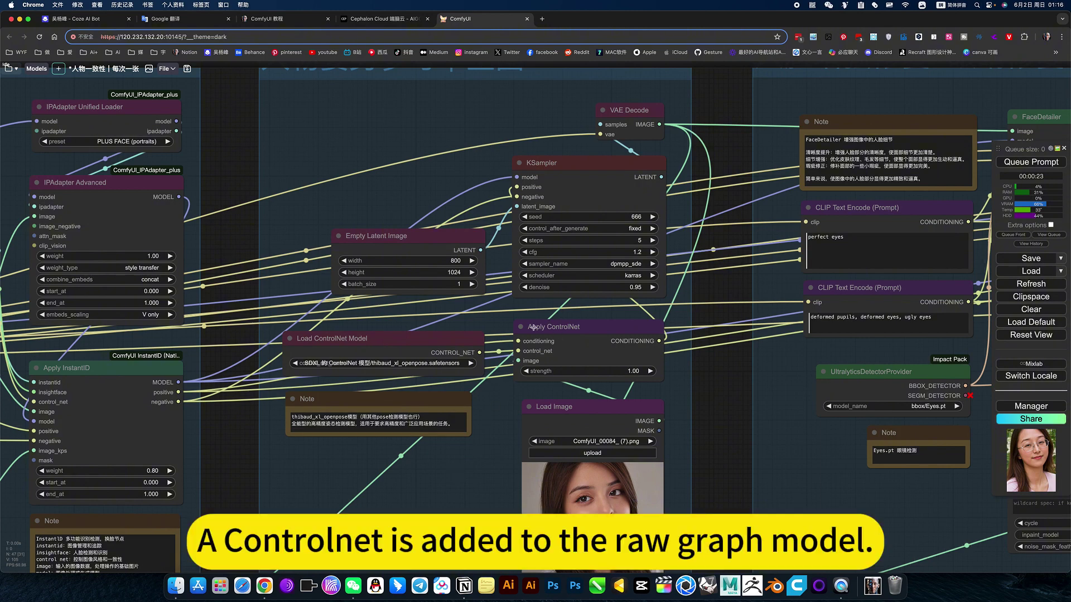
scroll(368, 383, up, 10)
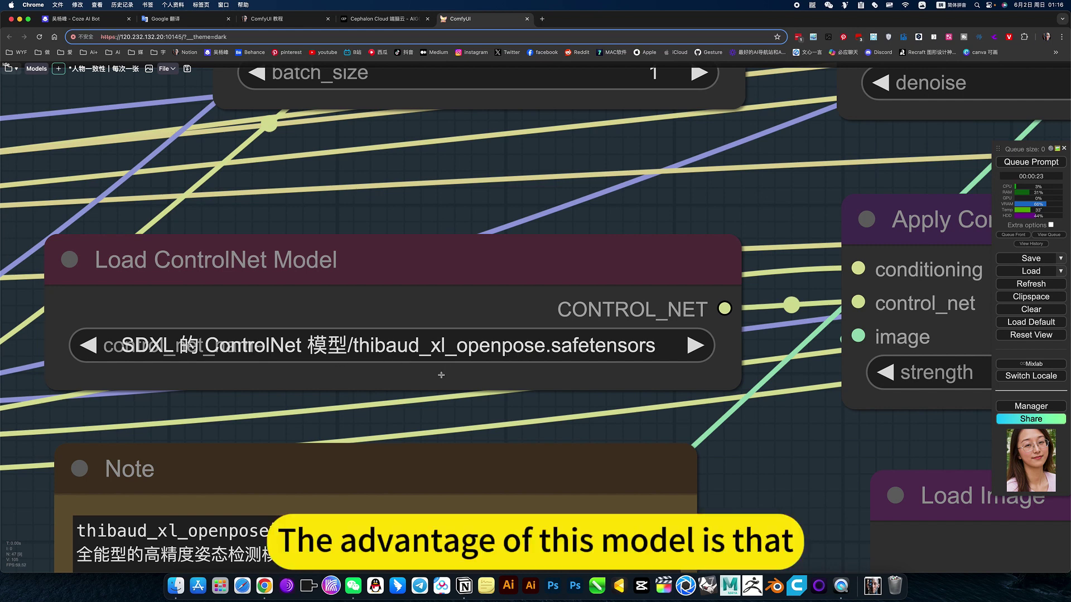
scroll(441, 375, down, 6)
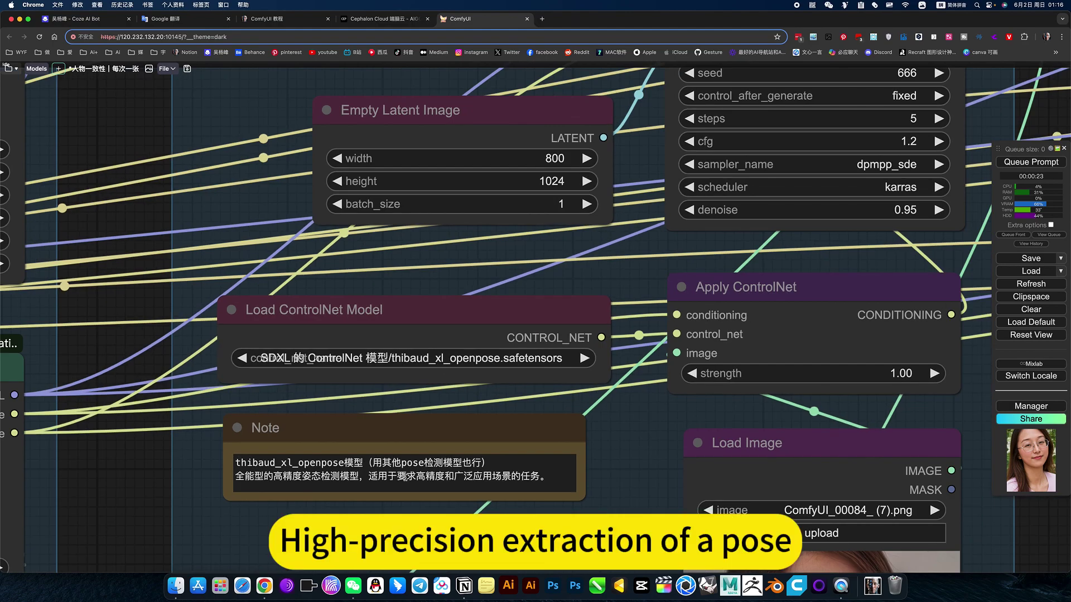
scroll(316, 451, down, 5)
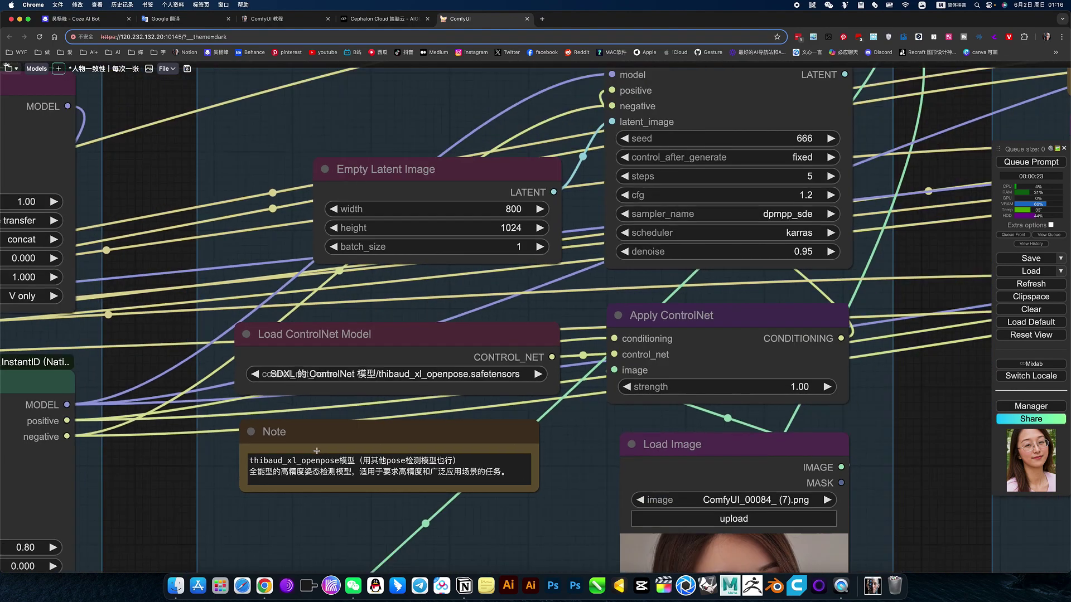
scroll(454, 523, down, 5)
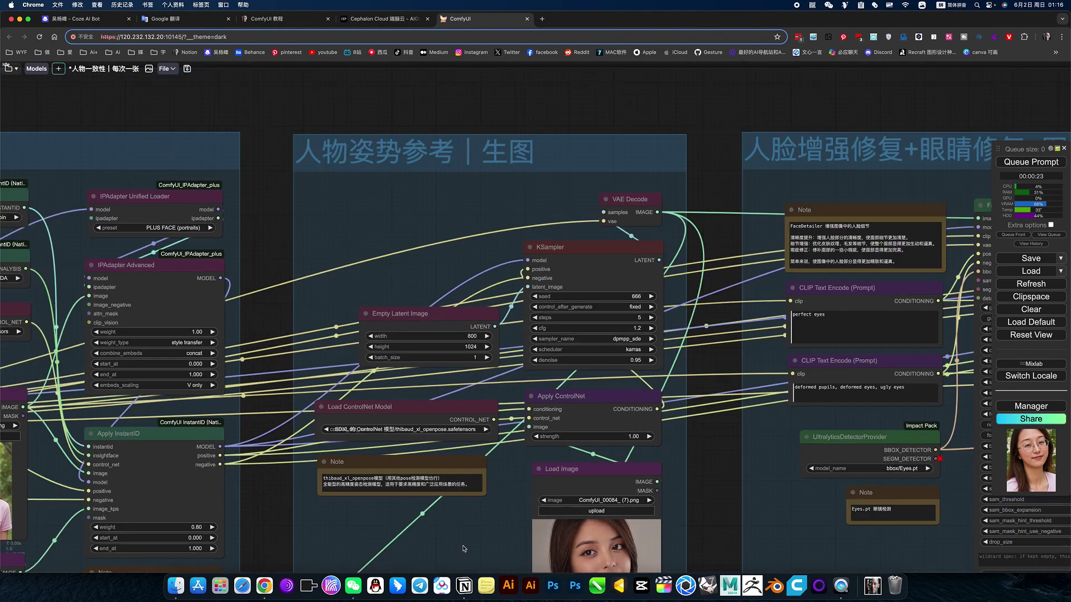
scroll(548, 480, up, 4)
scroll(507, 470, down, 4)
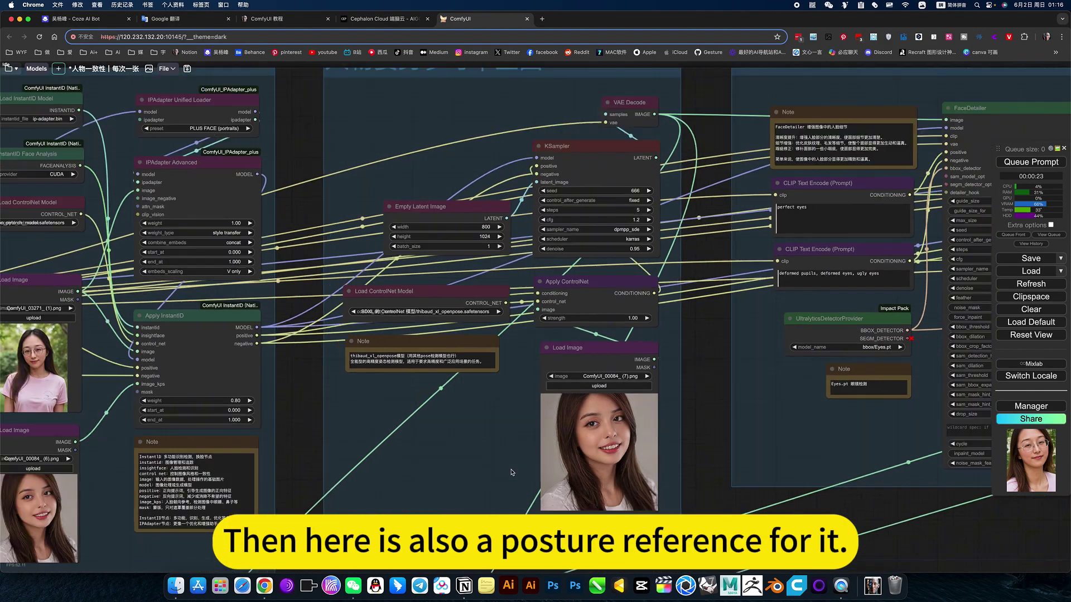
- Inspect the KSampler's seed and control_after_generate settings and compare the generated character images below the node groups
drag(477, 456, 538, 200)
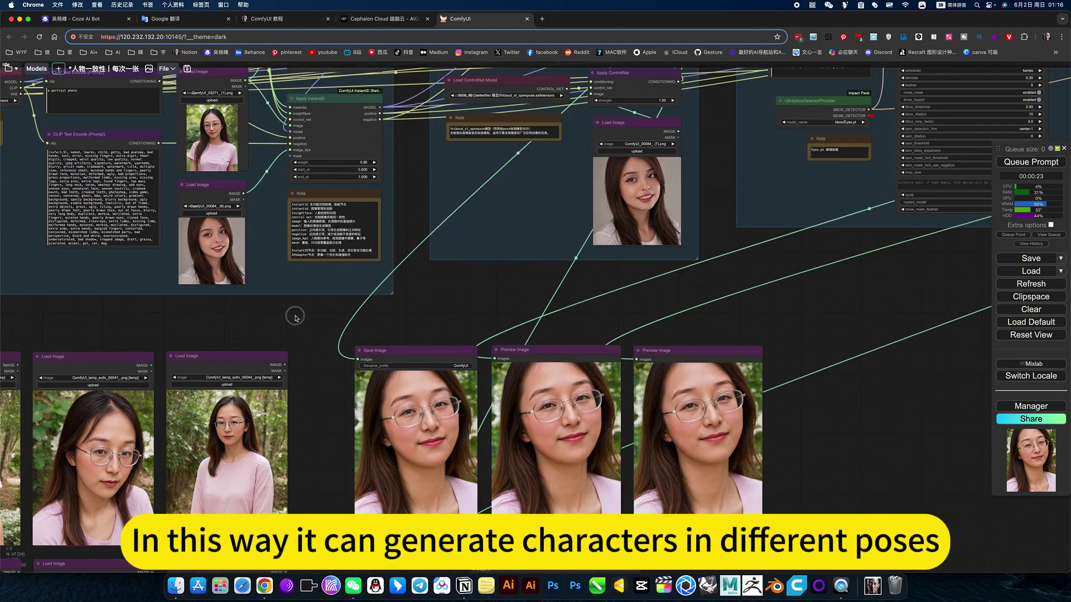
drag(299, 314, 645, 214)
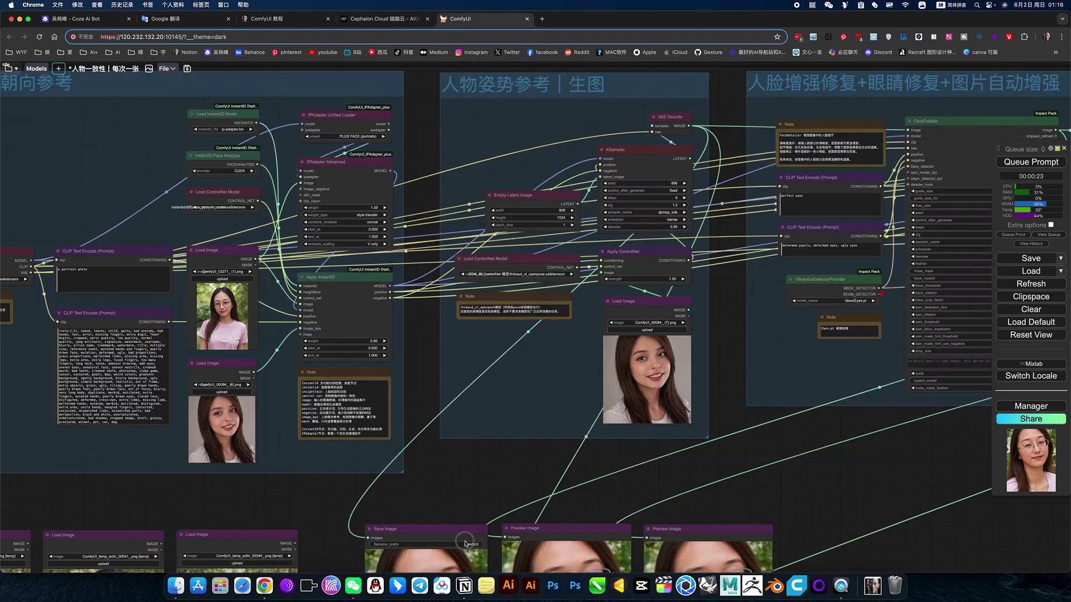
scroll(402, 456, up, 1)
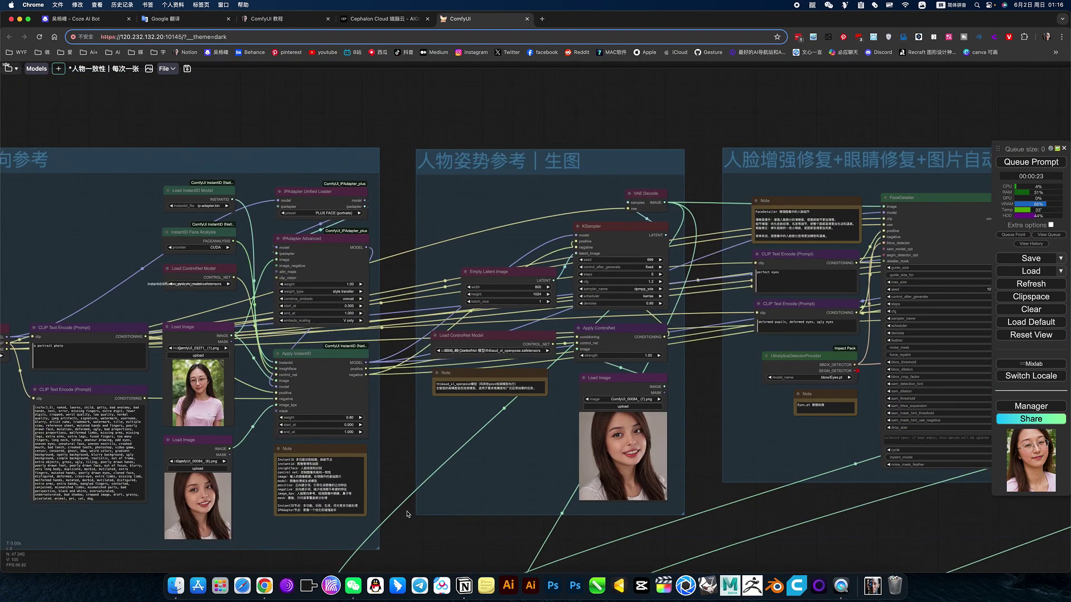
scroll(645, 269, up, 10)
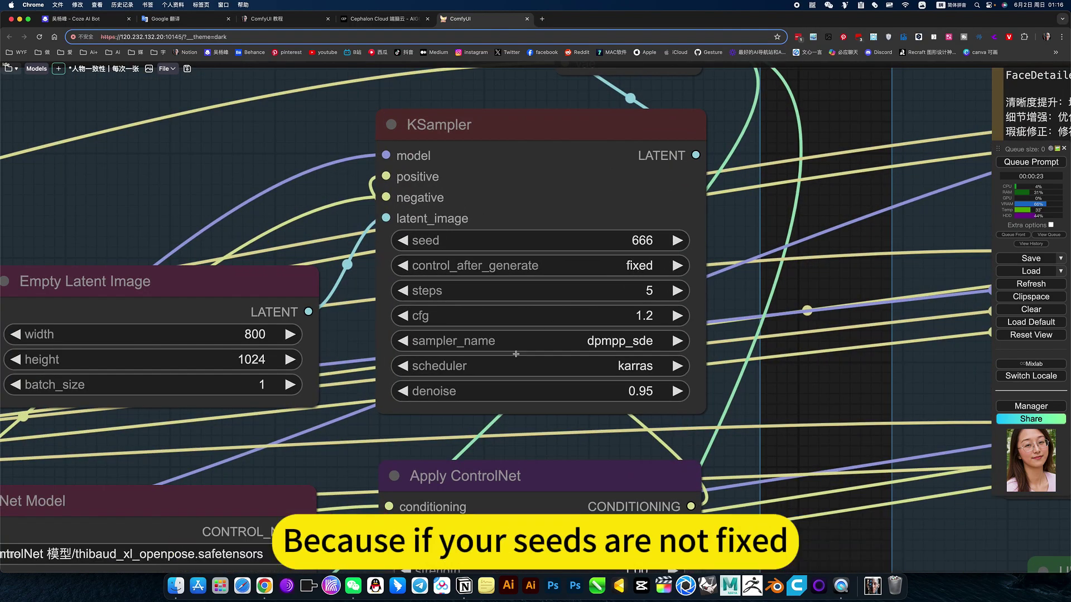
scroll(564, 500, down, 10)
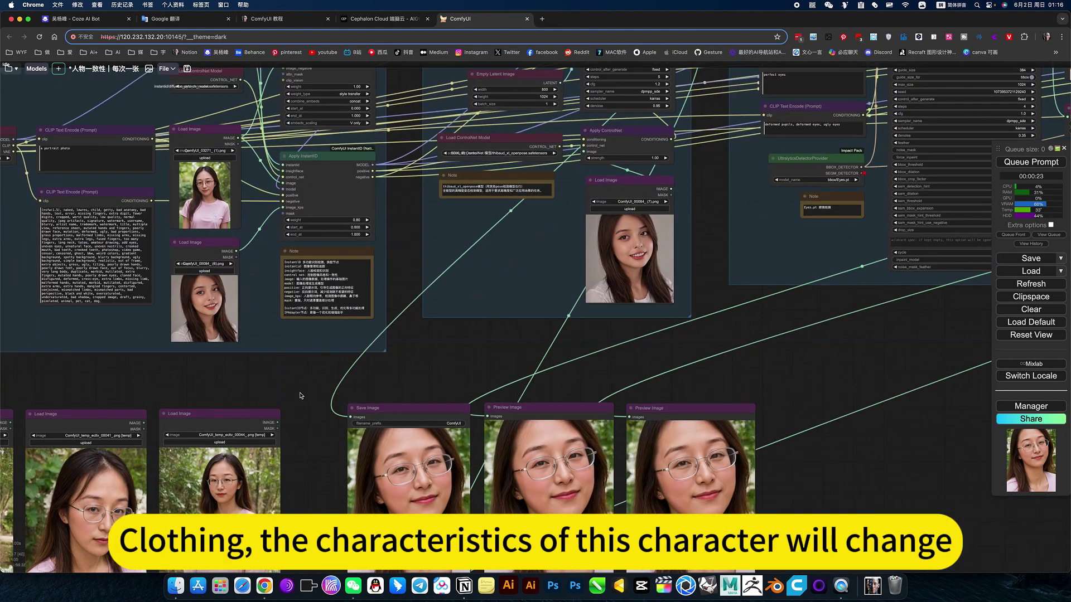
drag(364, 364, 776, 198)
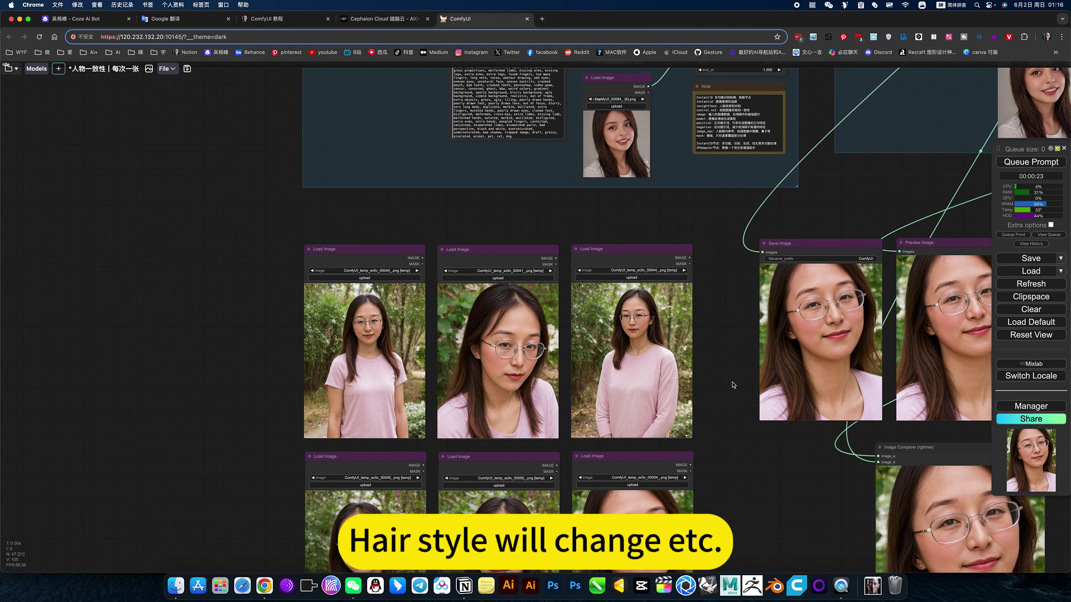
- Review the overall chain of node groups, from face reference through pose reference to the face and eye enhancement group
scroll(733, 385, down, 1)
scroll(733, 385, down, 5)
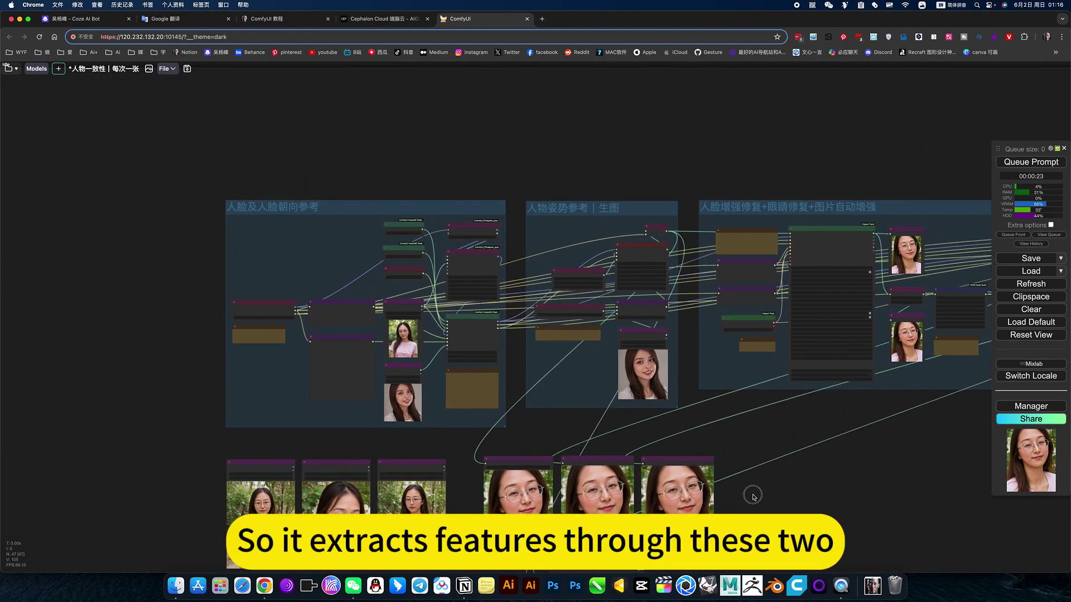
drag(753, 495, 750, 496)
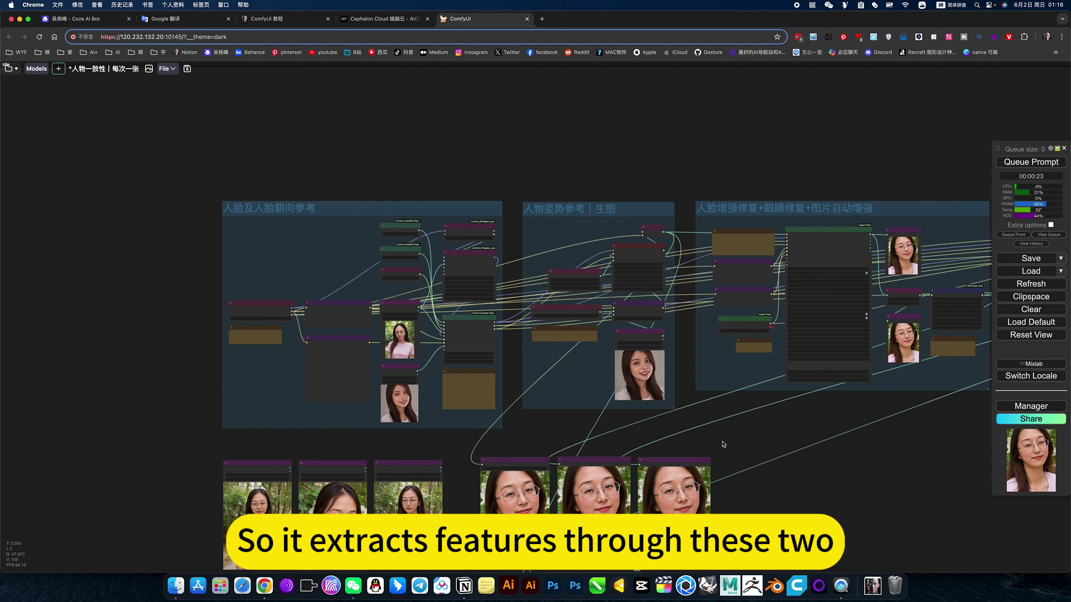
scroll(719, 442, down, 3)
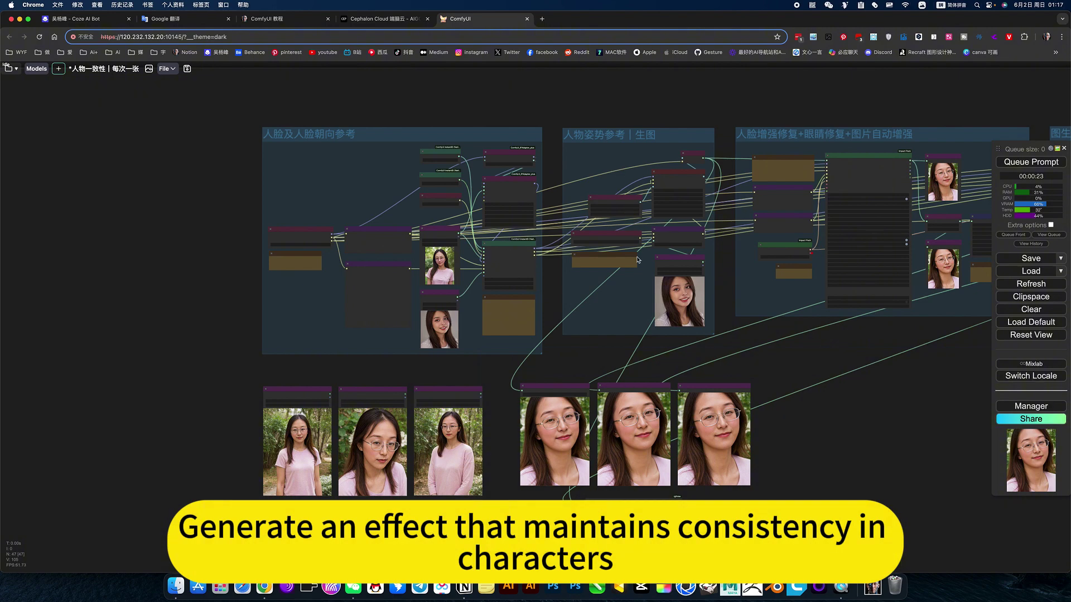
drag(773, 354, 455, 368)
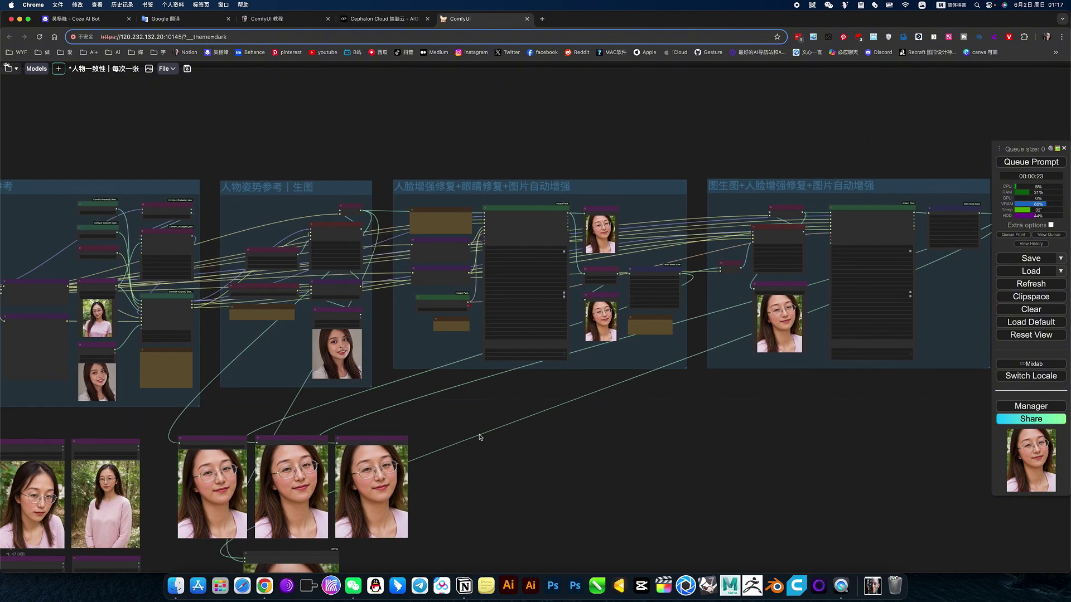
drag(476, 417, 758, 358)
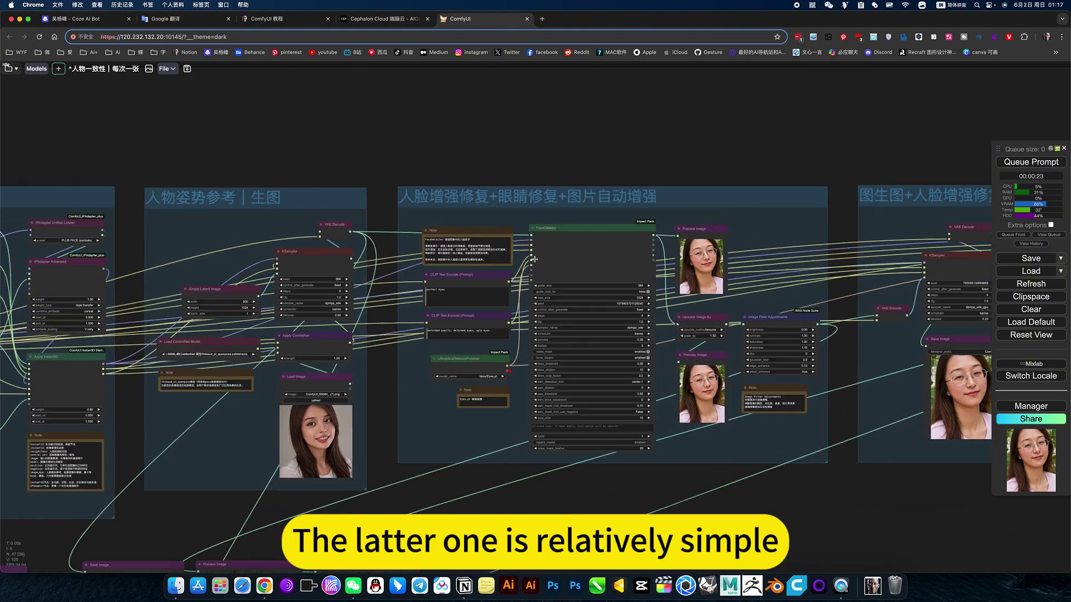
- Review the face and eye repair group (人脸增强修复+眼睛修复+图片自动增强), from its prompts and FaceDetailer to the preview images
scroll(534, 259, up, 5)
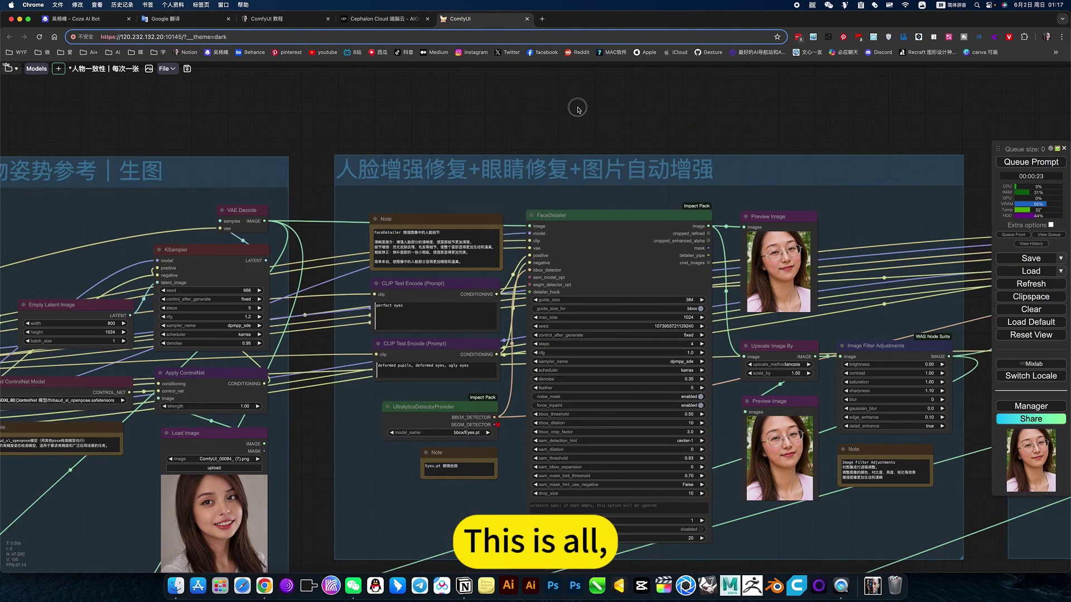
drag(569, 101, 517, 82)
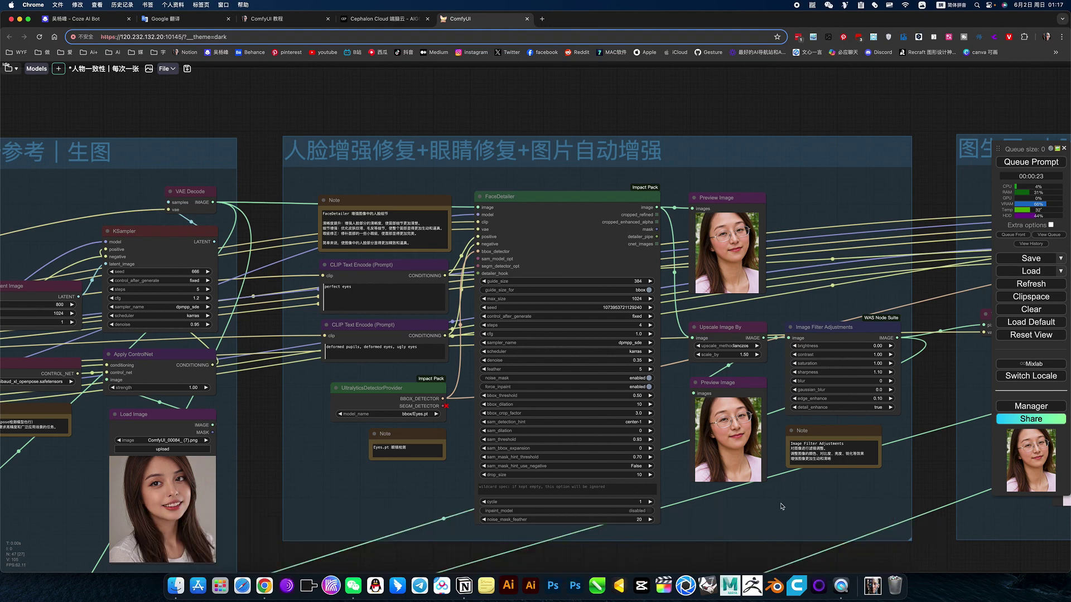
scroll(591, 416, down, 5)
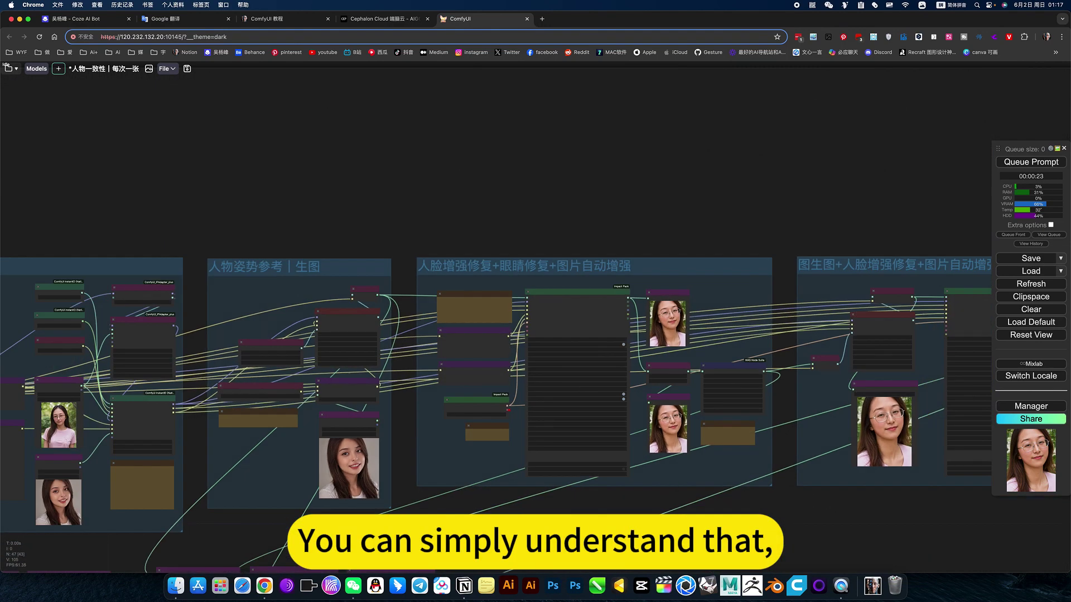
- Compare the close-up faces in the Save Image node and the two Preview Image nodes below the node groups
drag(702, 513, 840, 411)
drag(607, 510, 708, 448)
scroll(708, 449, down, 2)
scroll(453, 430, up, 10)
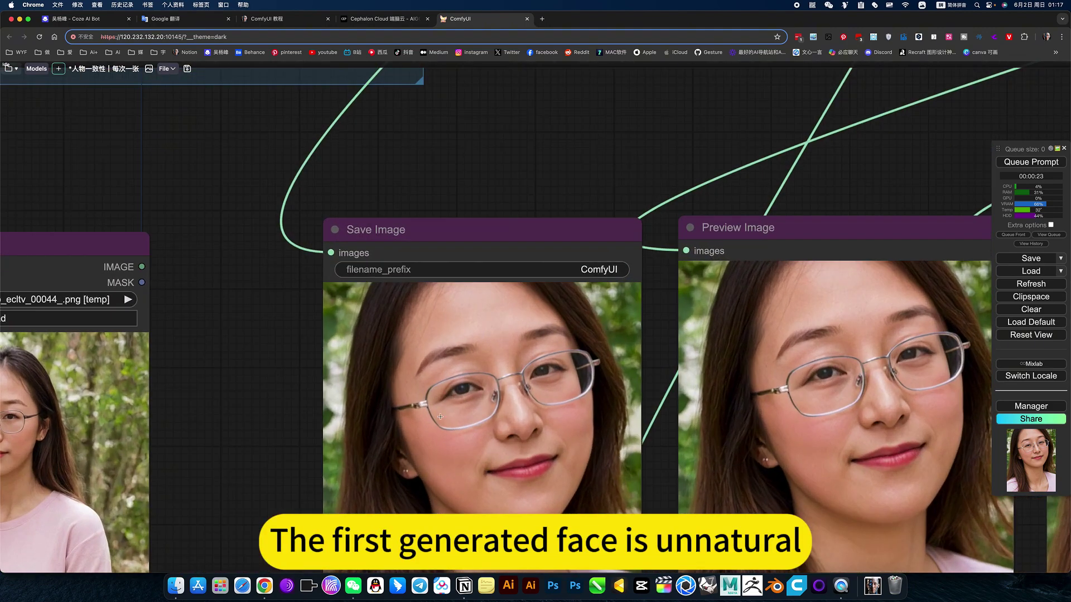
scroll(526, 167, right, 6)
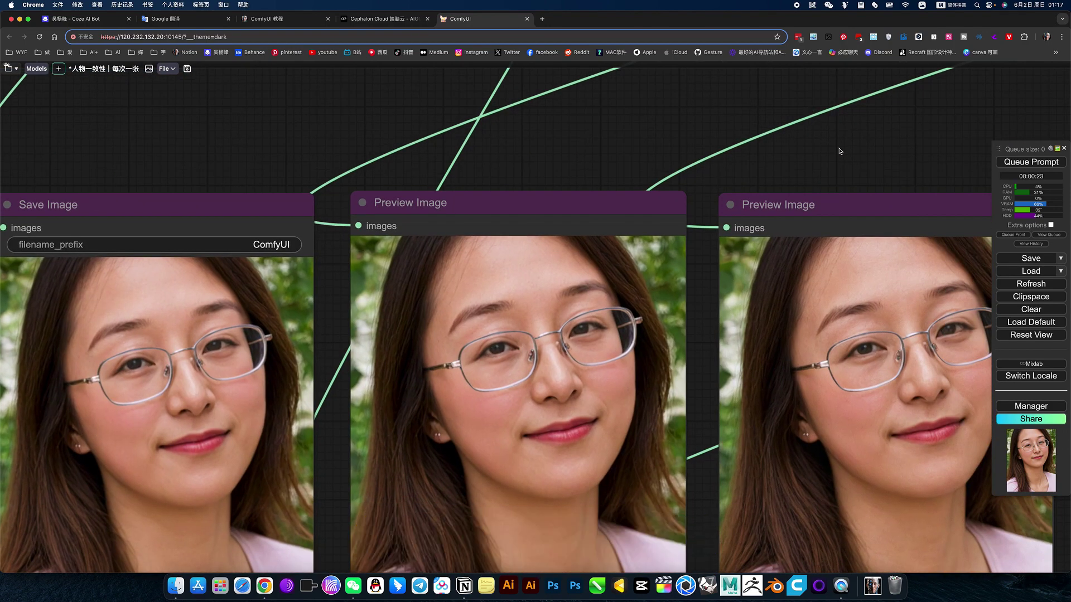
drag(836, 148, 507, 105)
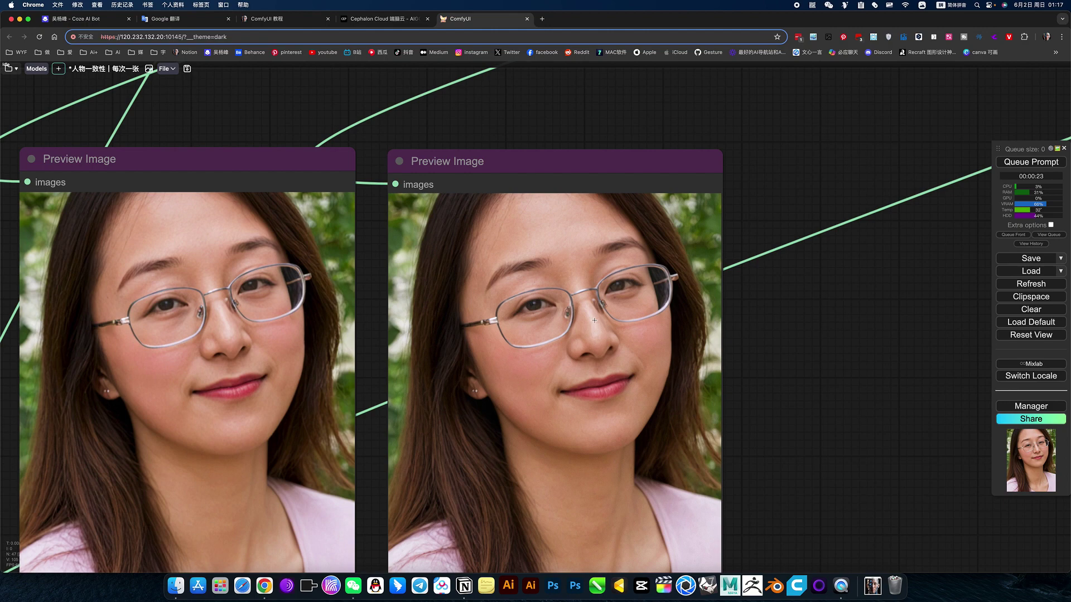
scroll(565, 333, down, 6)
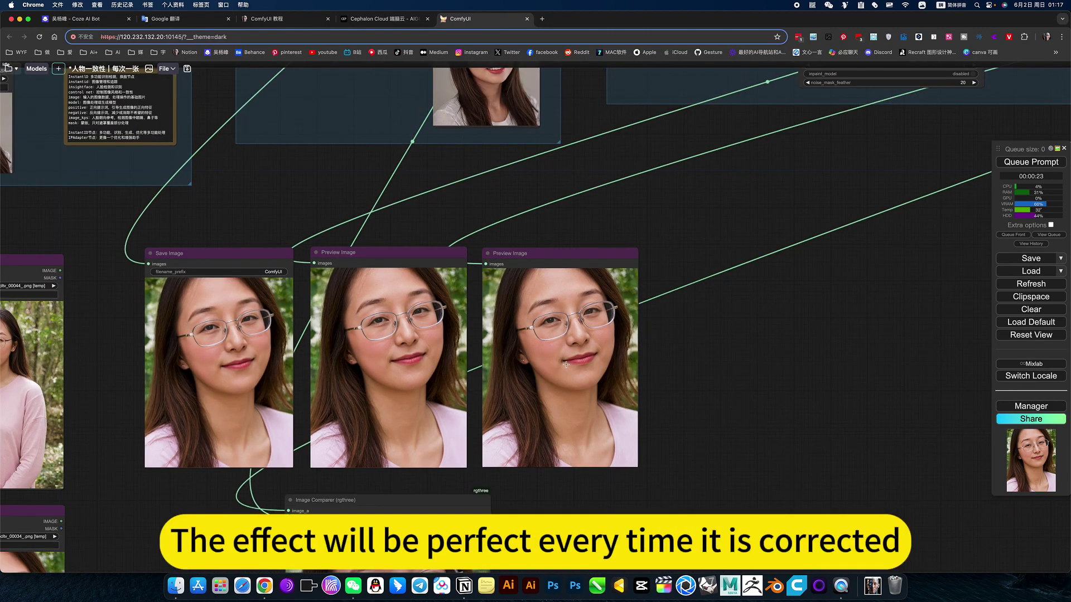
- Inspect the face in the Image Comparer node up close, sweeping the divider across the eyes, glasses and skin
drag(740, 341, 867, 123)
drag(605, 425, 689, 349)
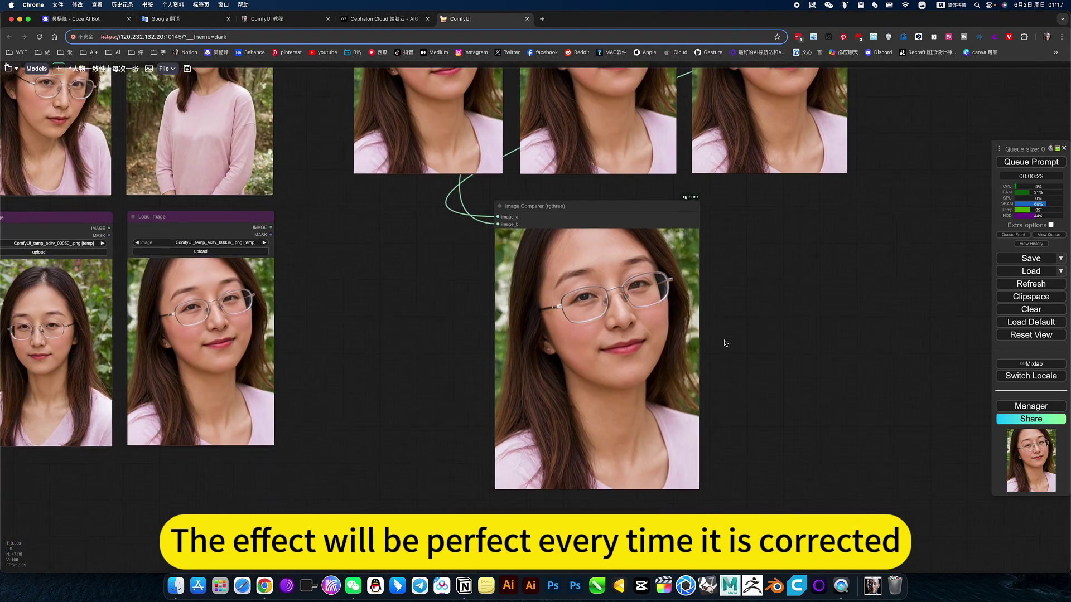
scroll(636, 329, up, 6)
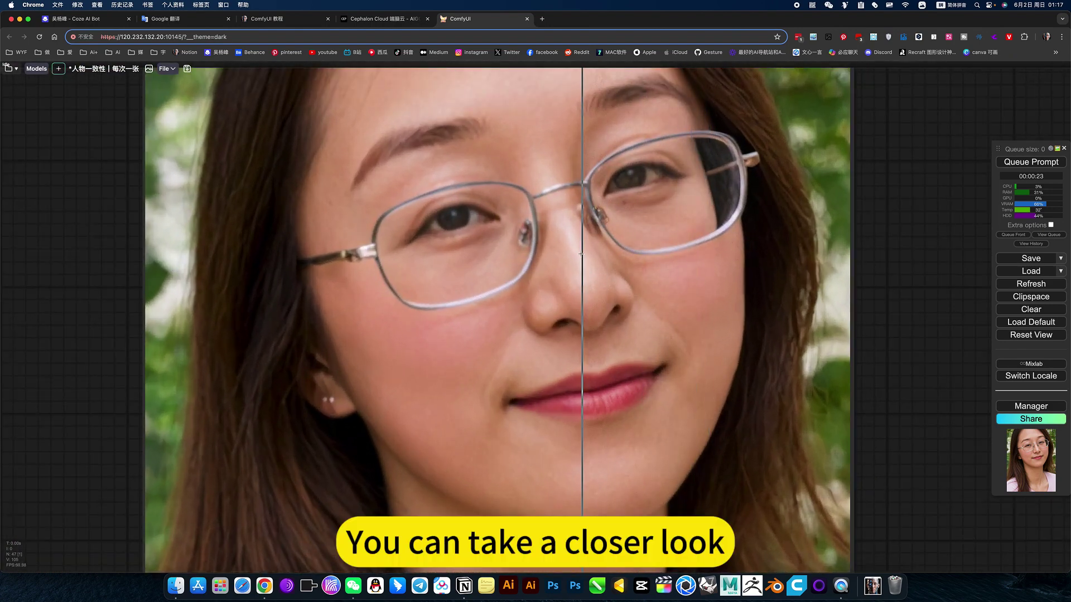
scroll(581, 253, up, 3)
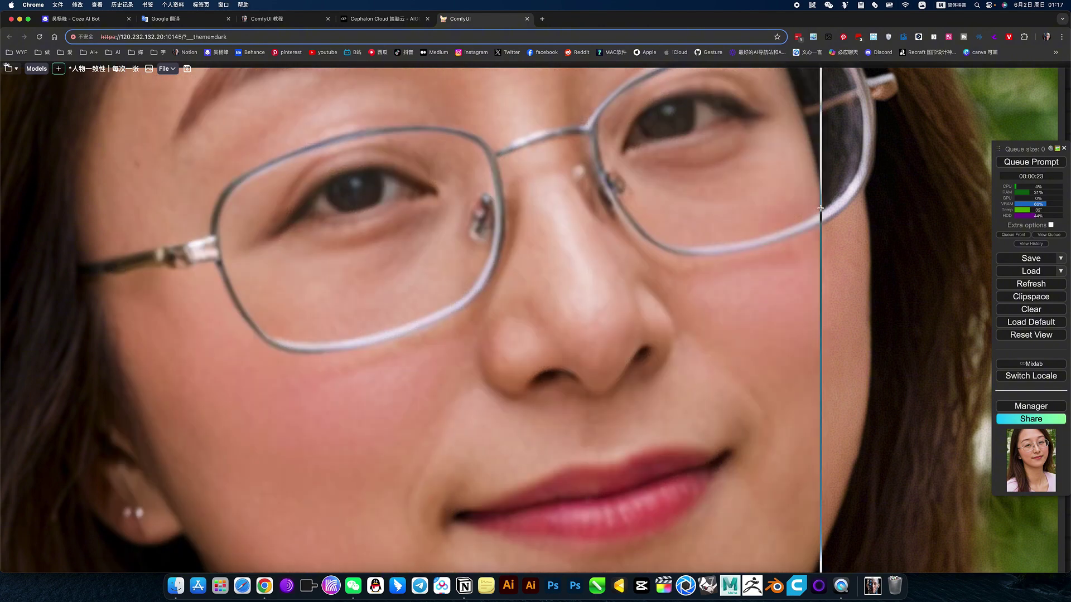
scroll(612, 302, down, 5)
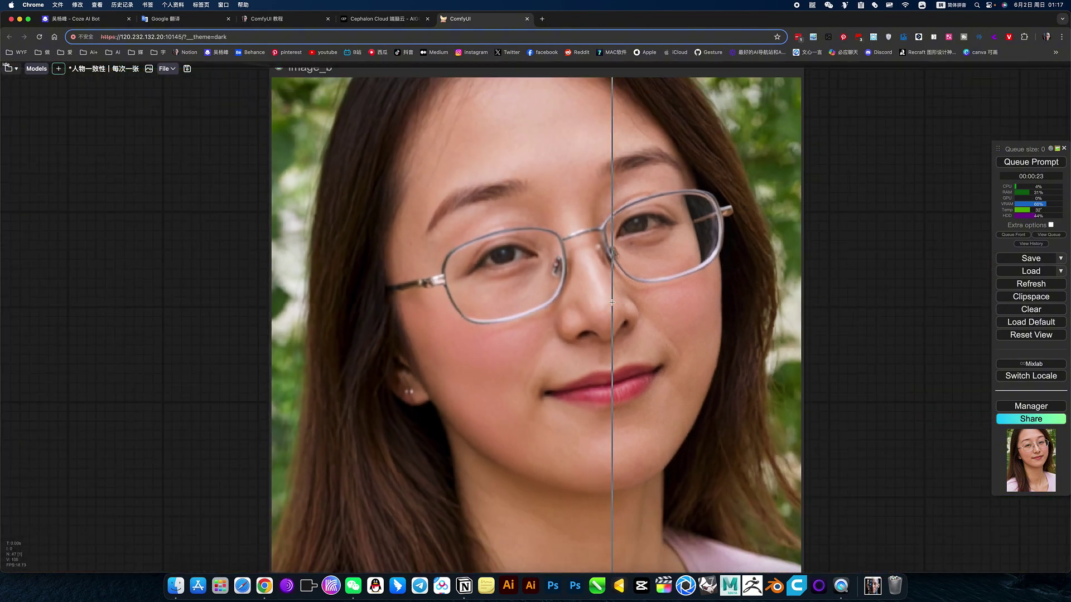
scroll(612, 303, down, 10)
- Select the FaceDetailer node in the face and eye repair group and examine its parameters
drag(808, 290, 540, 486)
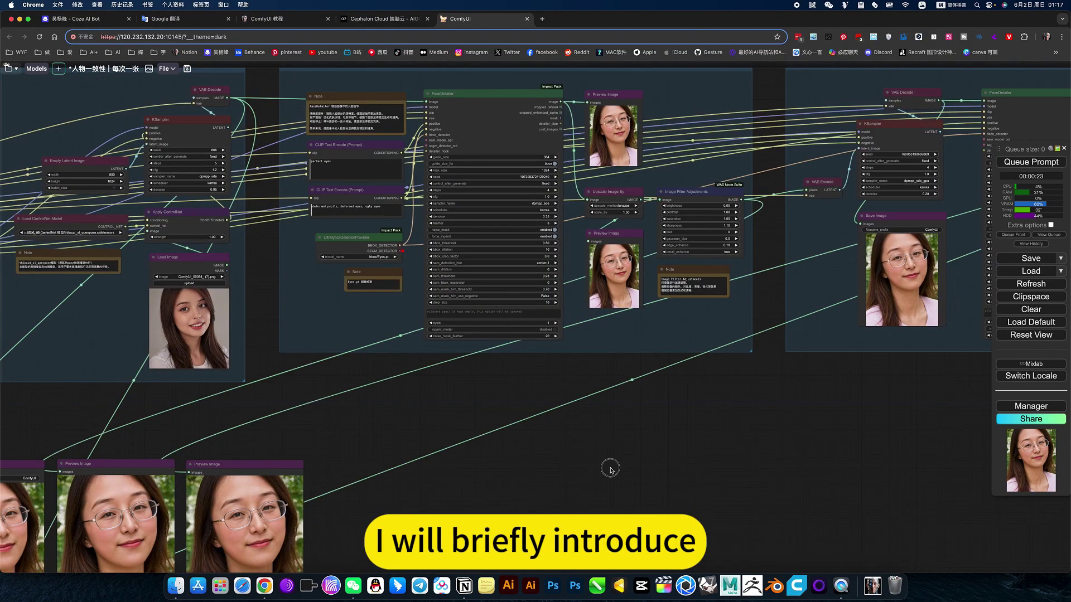
scroll(436, 271, up, 3)
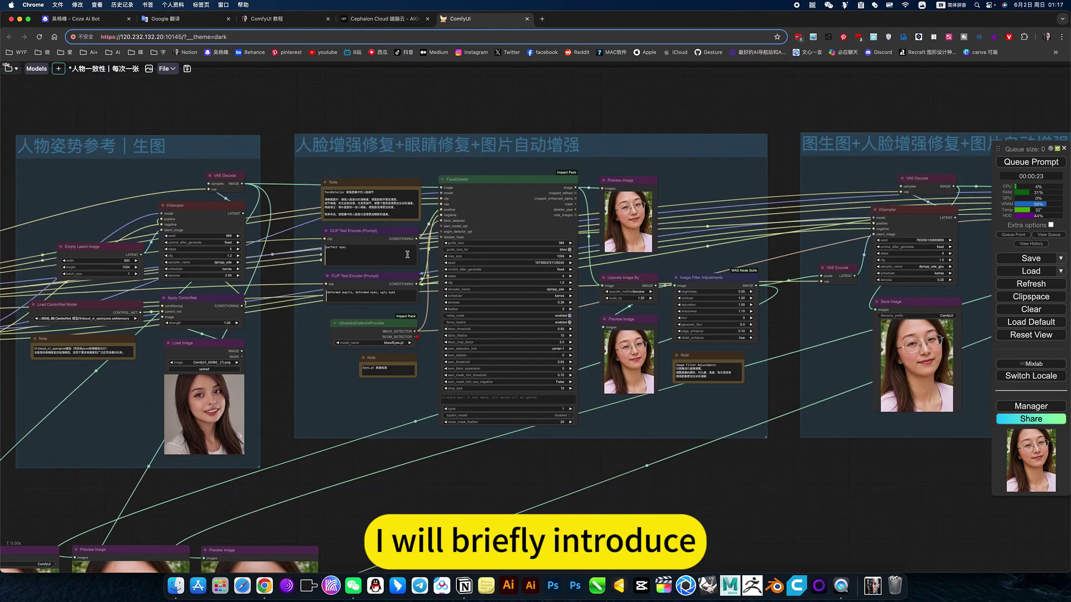
scroll(409, 265, up, 4)
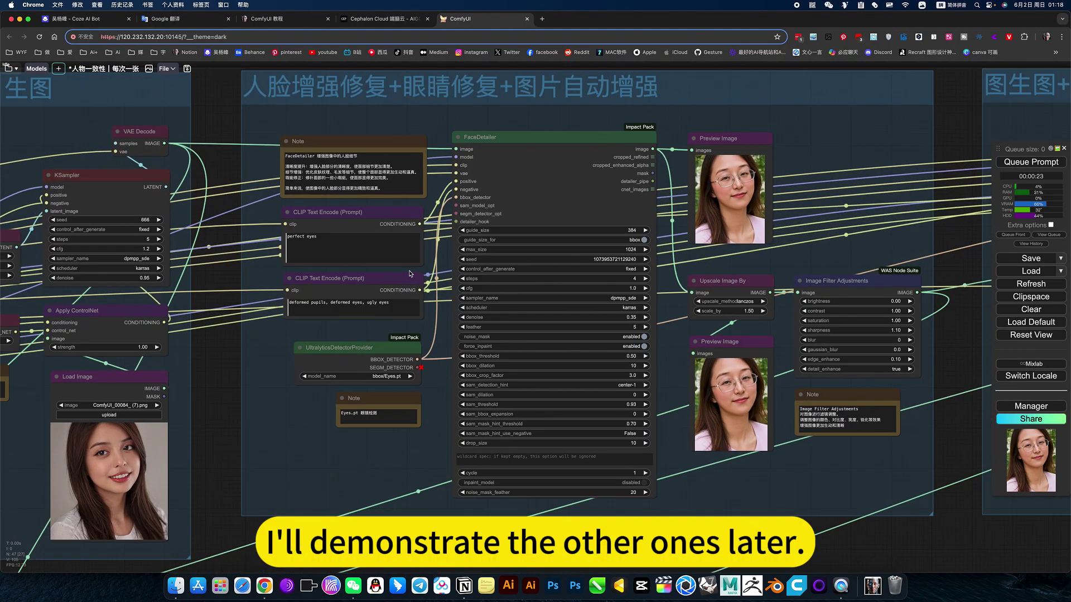
scroll(410, 274, down, 8)
scroll(446, 251, up, 10)
scroll(478, 234, down, 5)
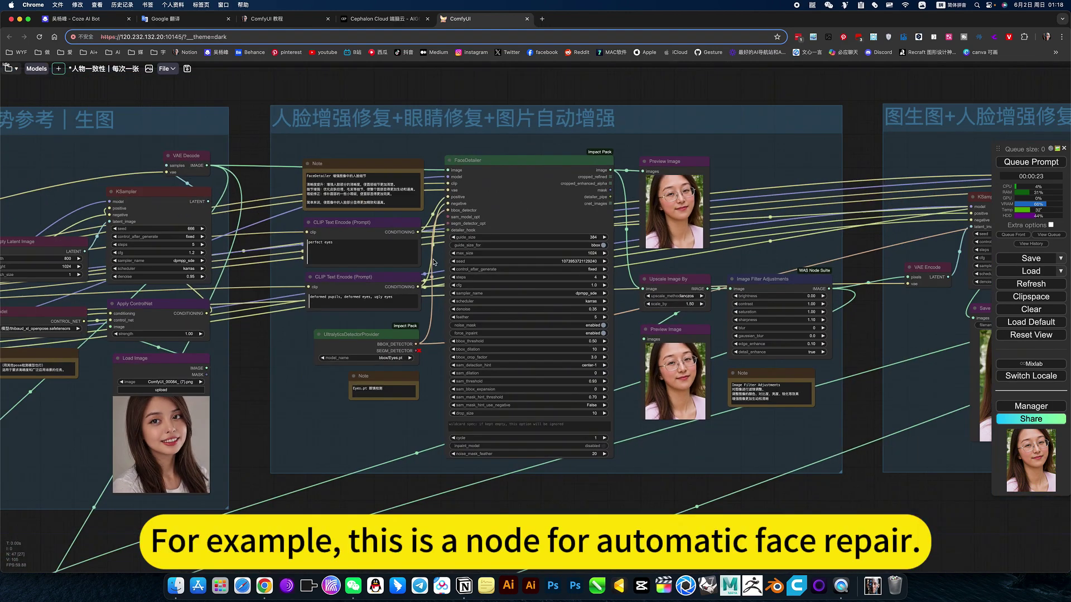
click(499, 160)
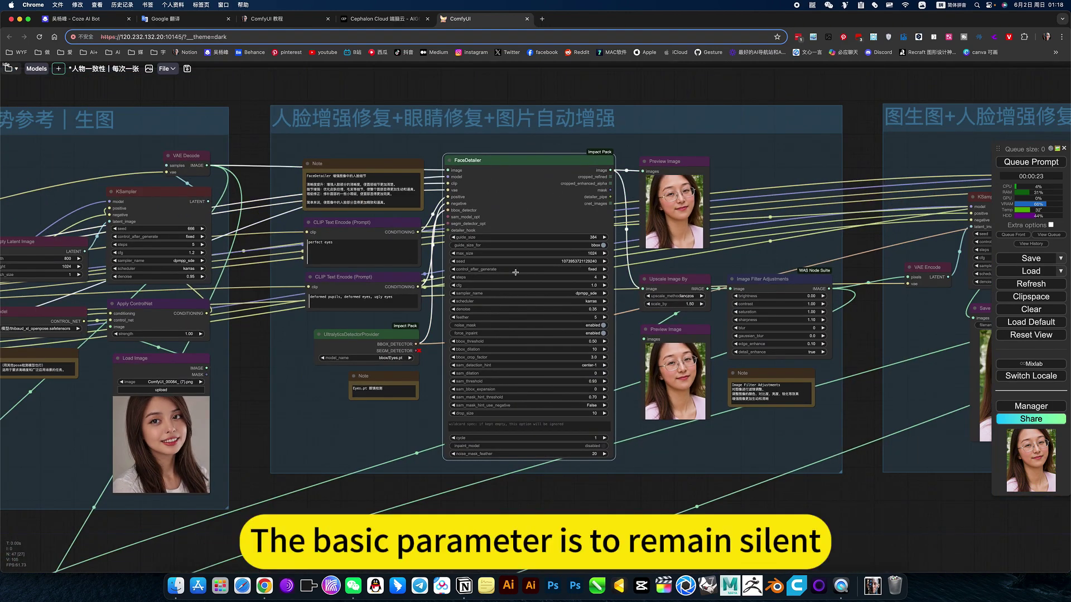
- Review the detection models offered by the UltralyticsDetectorProvider node, keeping bbox/Eyes.pt as the model
scroll(427, 271, up, 2)
scroll(424, 273, up, 3)
click(359, 346)
click(376, 414)
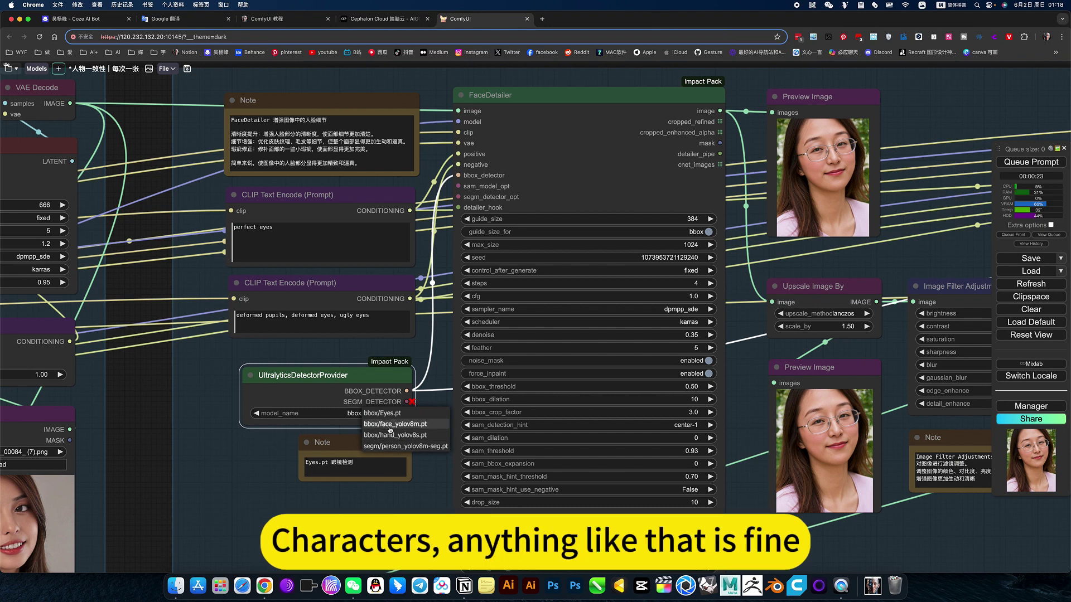
click(375, 413)
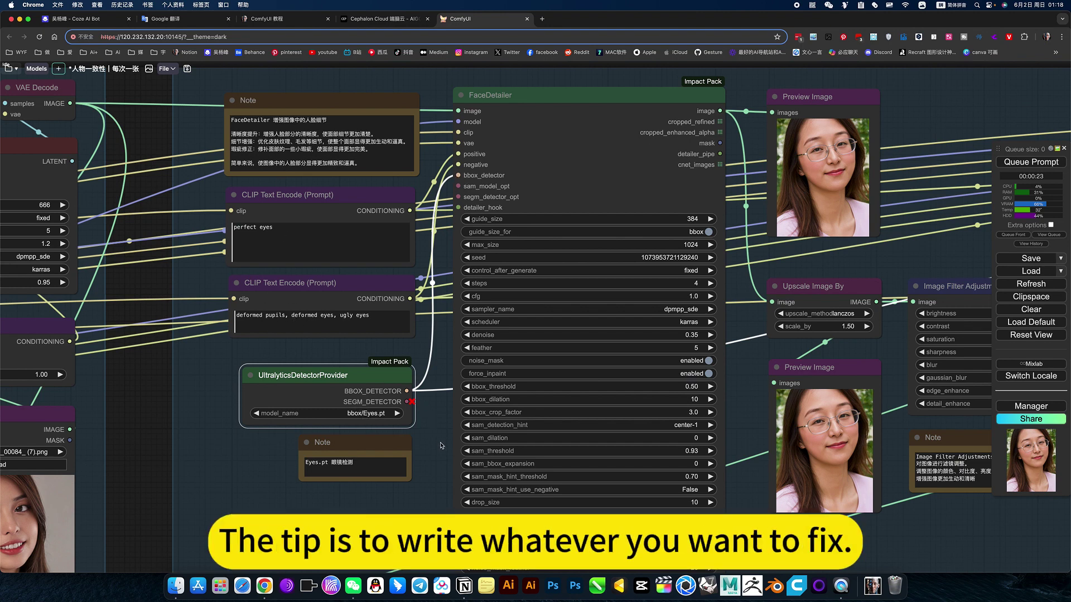
- Select the Upscale Image By node after FaceDetailer and check its upscale method and scale settings
scroll(774, 509, right, 5)
scroll(774, 509, down, 2)
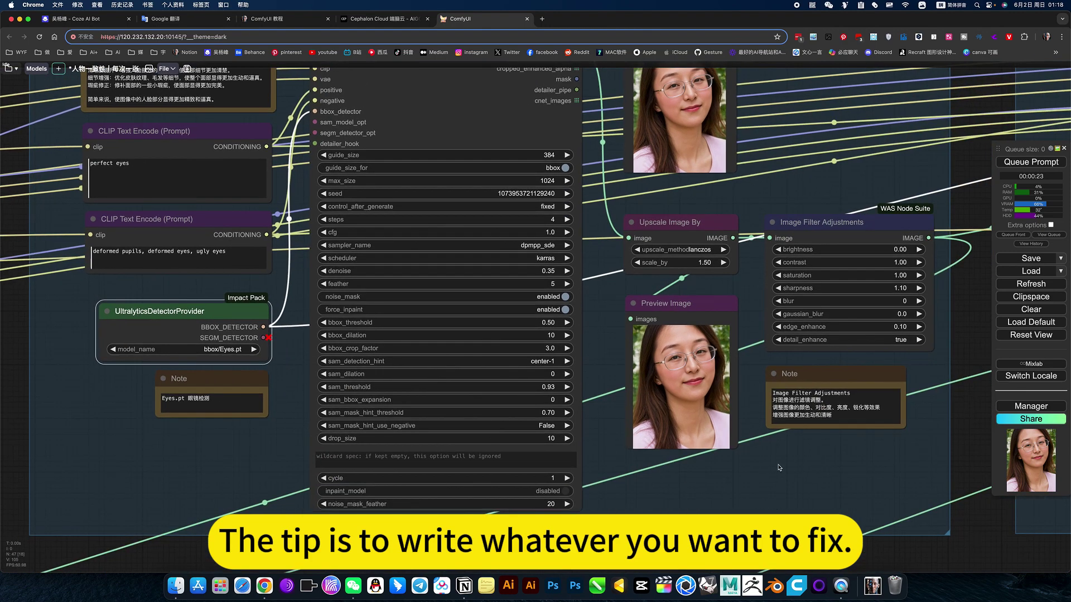
scroll(779, 467, right, 5)
scroll(779, 468, up, 2)
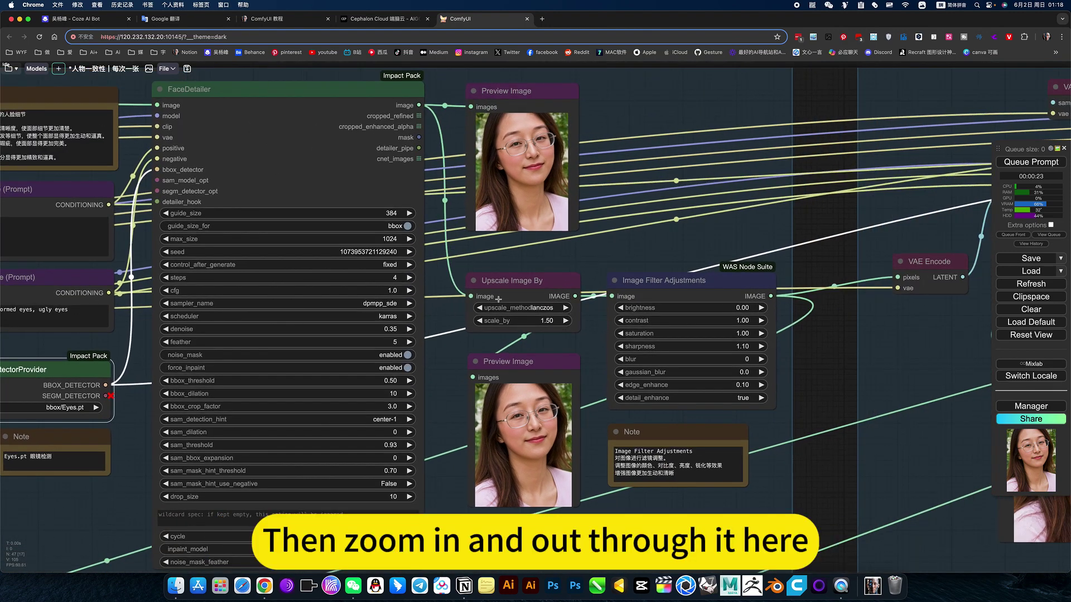
click(533, 281)
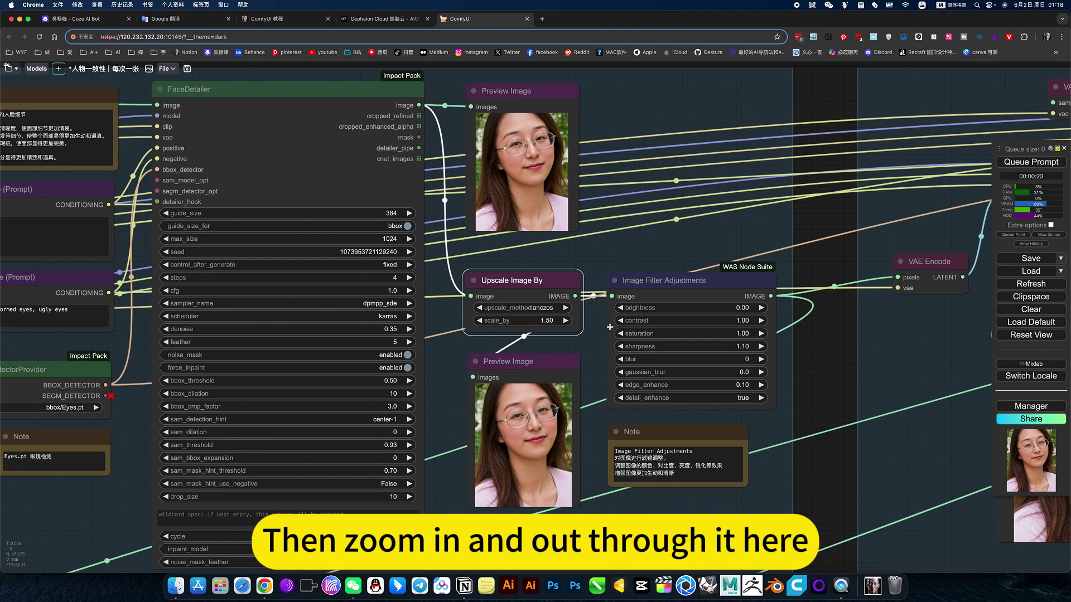
- Select the Image Filter Adjustments node and read its contrast, sharpness and enhancement settings together with the note below it
scroll(681, 386, right, 2)
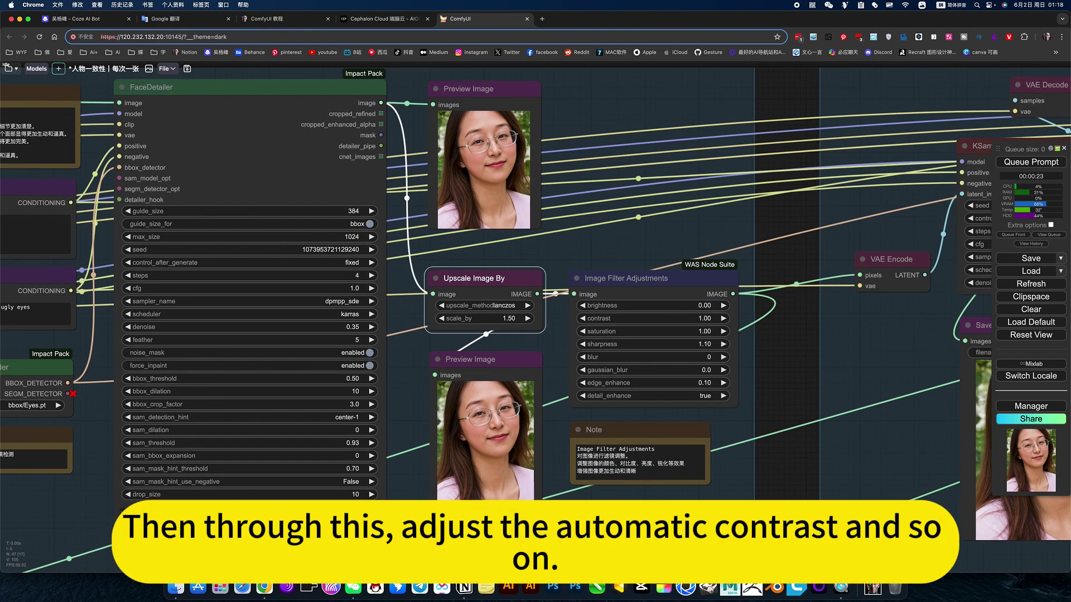
scroll(649, 502, up, 5)
click(640, 137)
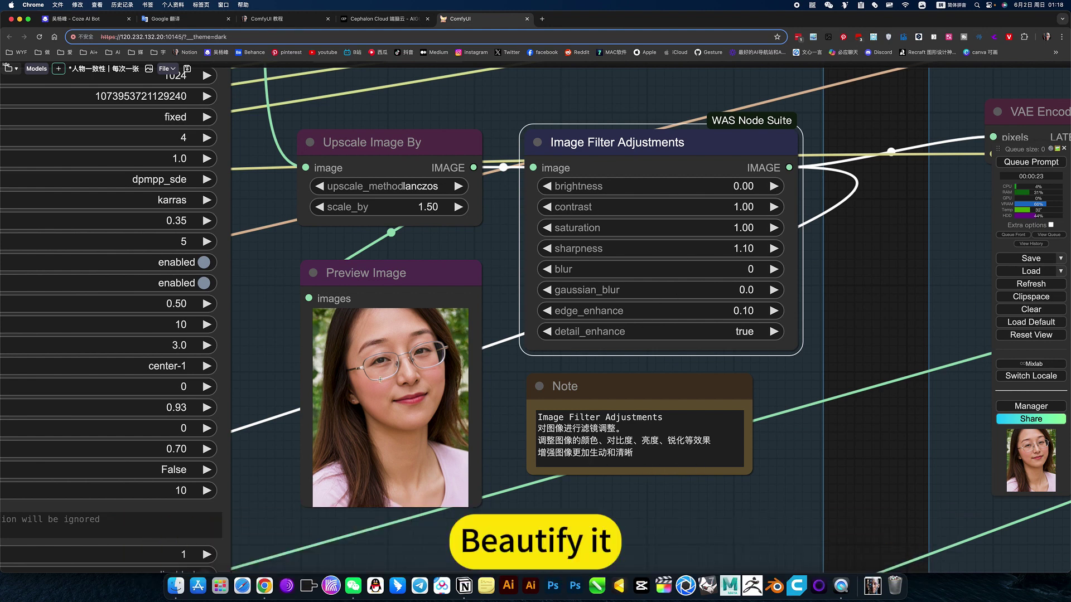
scroll(639, 400, down, 3)
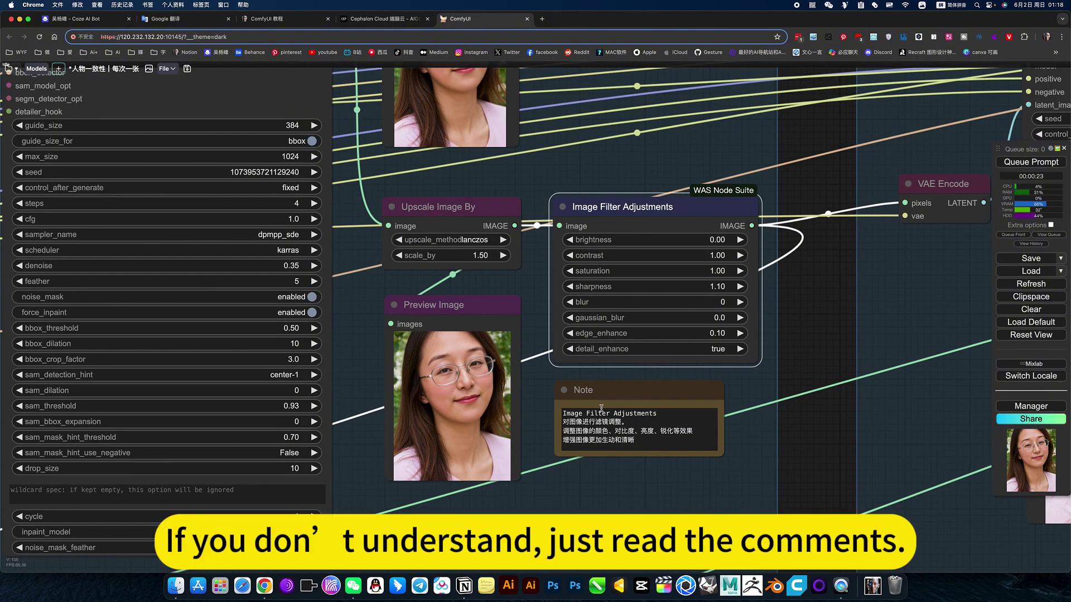
scroll(609, 474, down, 5)
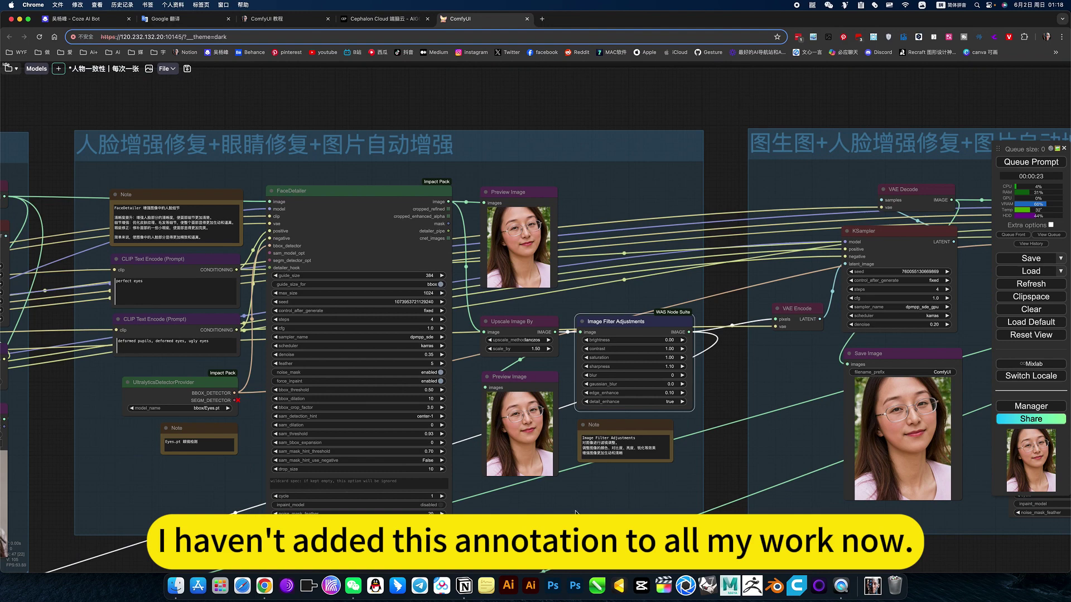
- Read the note beside the FaceDetailer node that explains how it enhances facial details
drag(96, 535, 437, 449)
drag(493, 100, 597, 204)
scroll(591, 195, up, 2)
scroll(593, 195, up, 5)
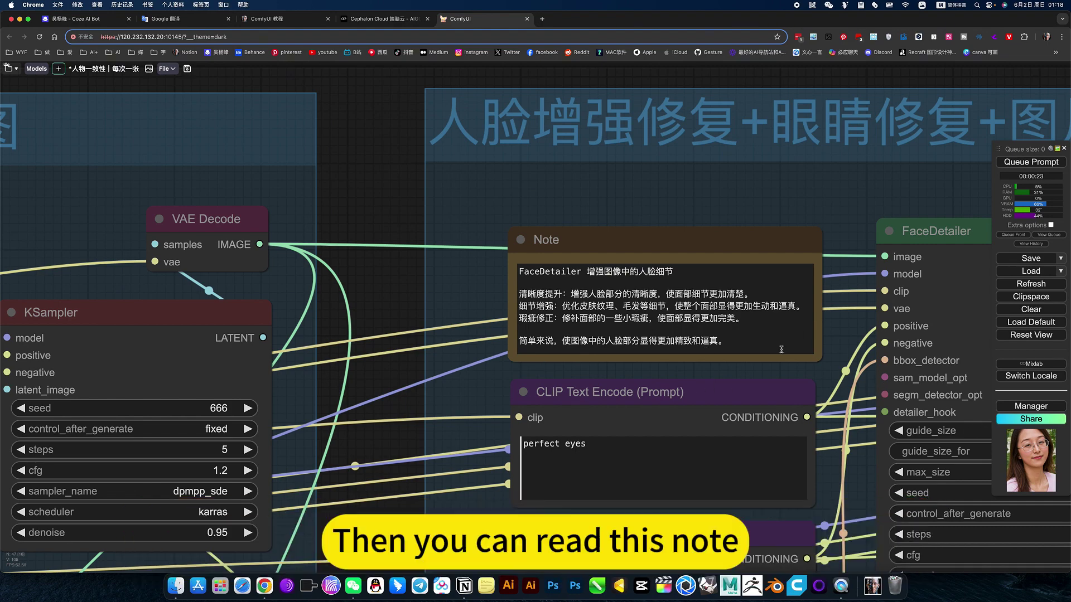
scroll(667, 217, down, 6)
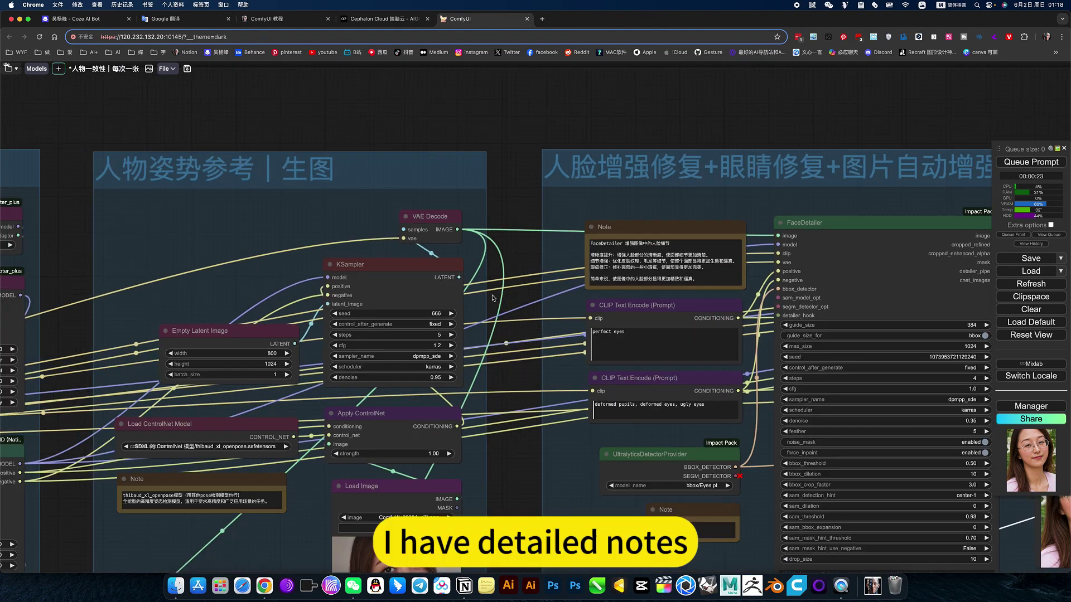
- Read the note under the Apply InstantID node that explains its inputs and how InstantID differs from IPAdapter
scroll(289, 509, up, 2)
drag(336, 535, 712, 324)
scroll(350, 404, up, 6)
scroll(349, 404, up, 3)
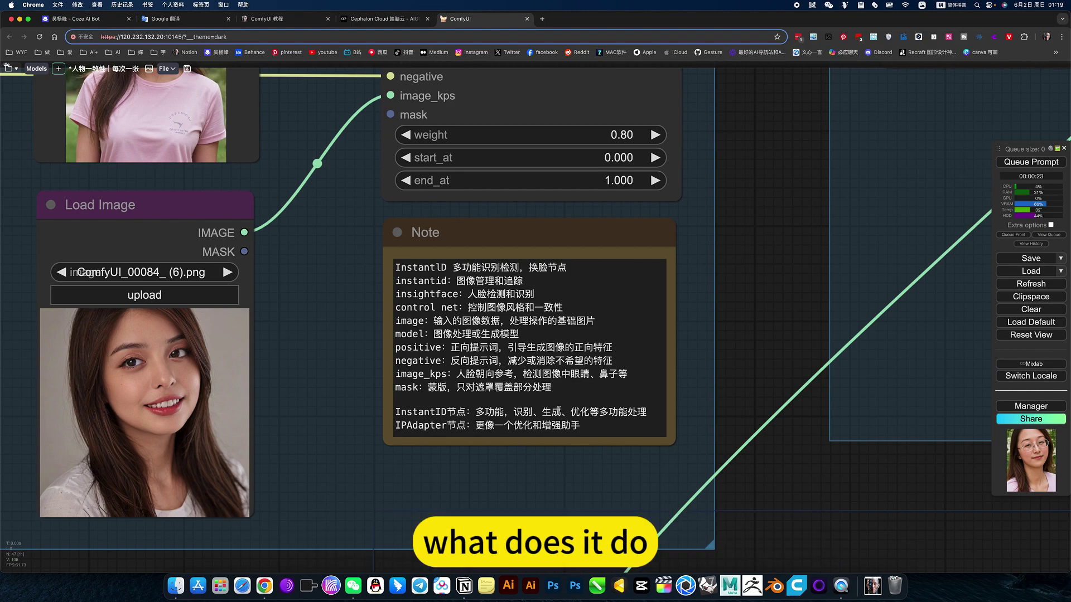
scroll(764, 428, down, 7)
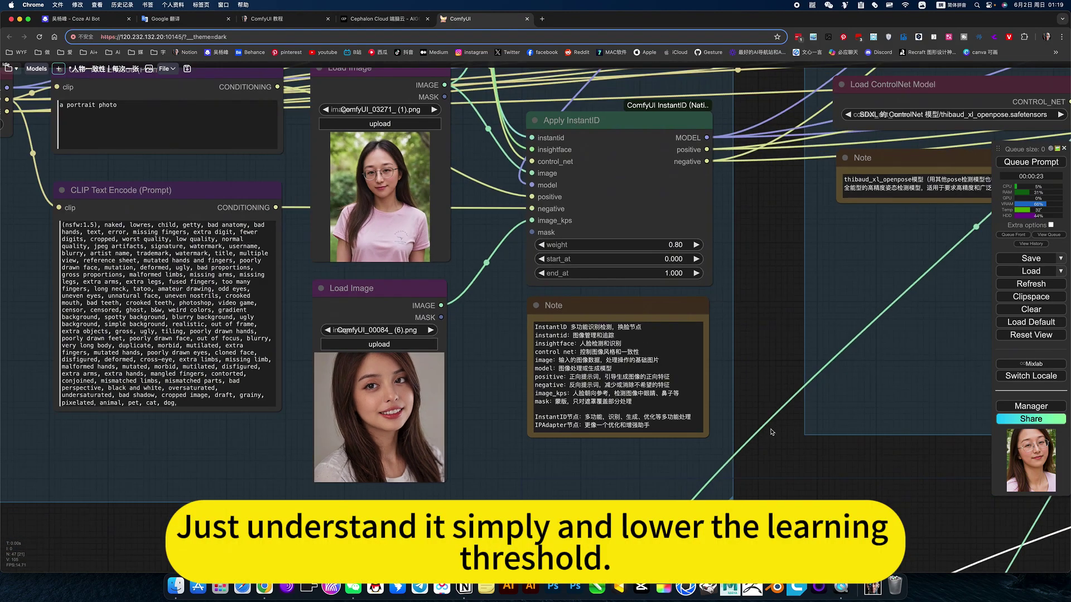
drag(812, 481, 467, 492)
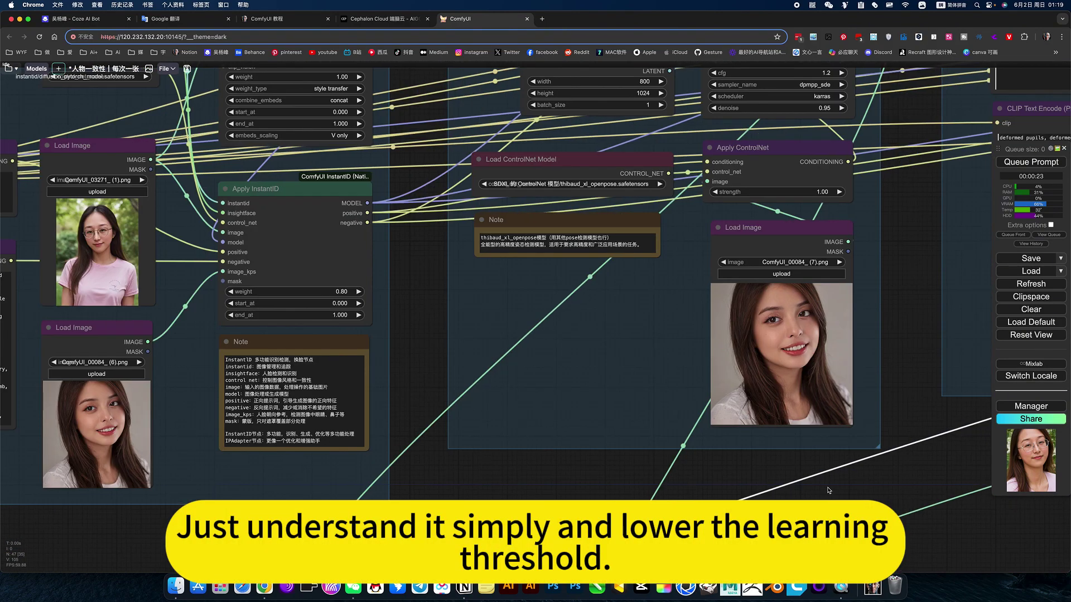
- Examine the second enhancement group (图生图+人脸增强修复+图片自动增强), following its VAE Encode, KSampler and FaceDetailer nodes
scroll(802, 491, down, 5)
scroll(685, 474, up, 3)
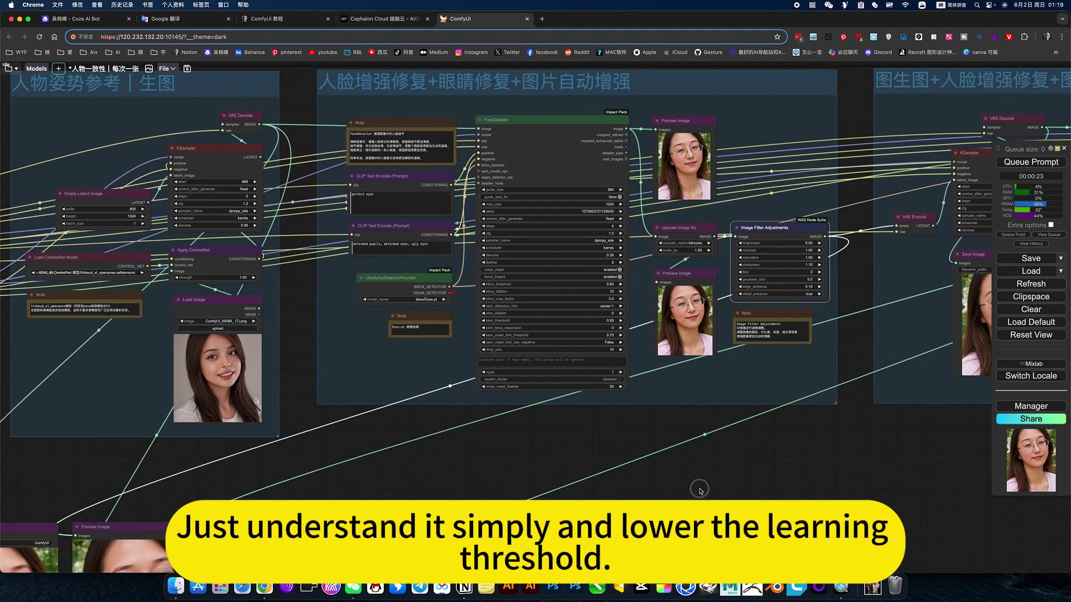
scroll(641, 471, right, 5)
scroll(641, 471, up, 2)
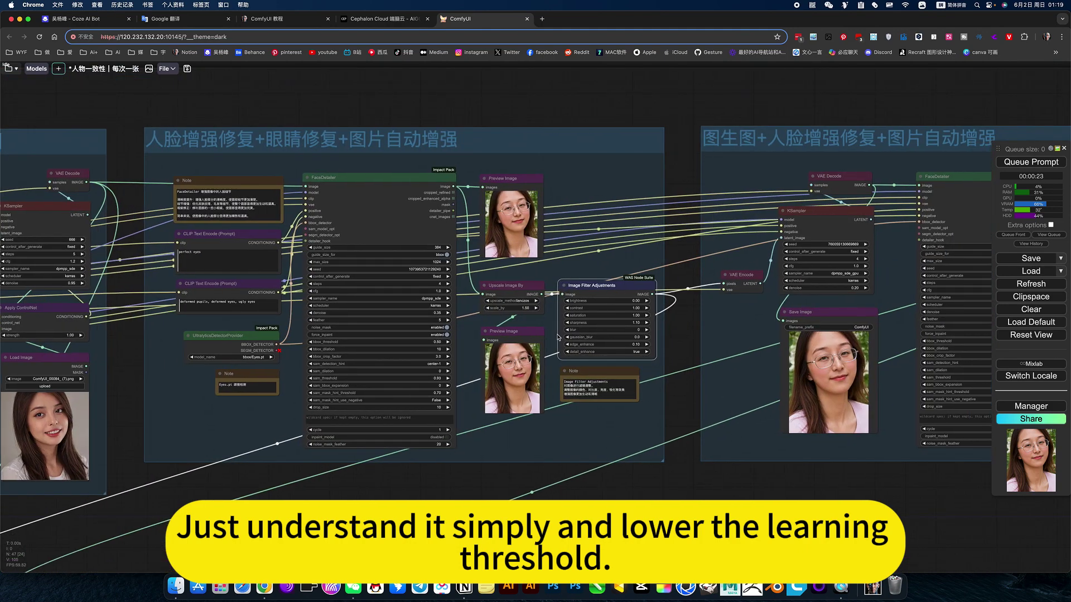
scroll(747, 393, right, 10)
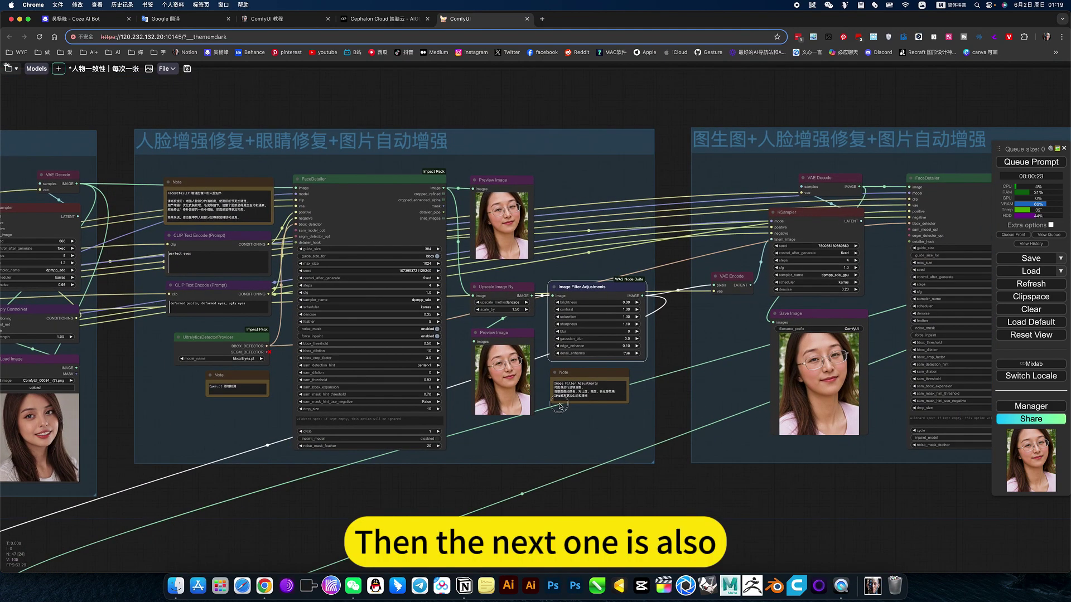
scroll(725, 401, up, 1)
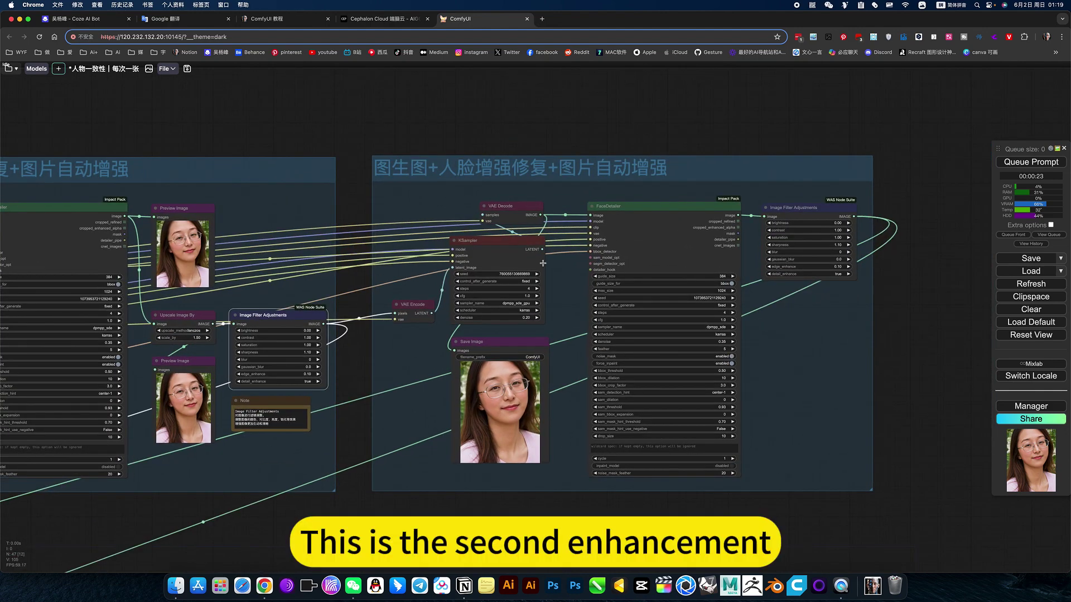
scroll(543, 298, up, 6)
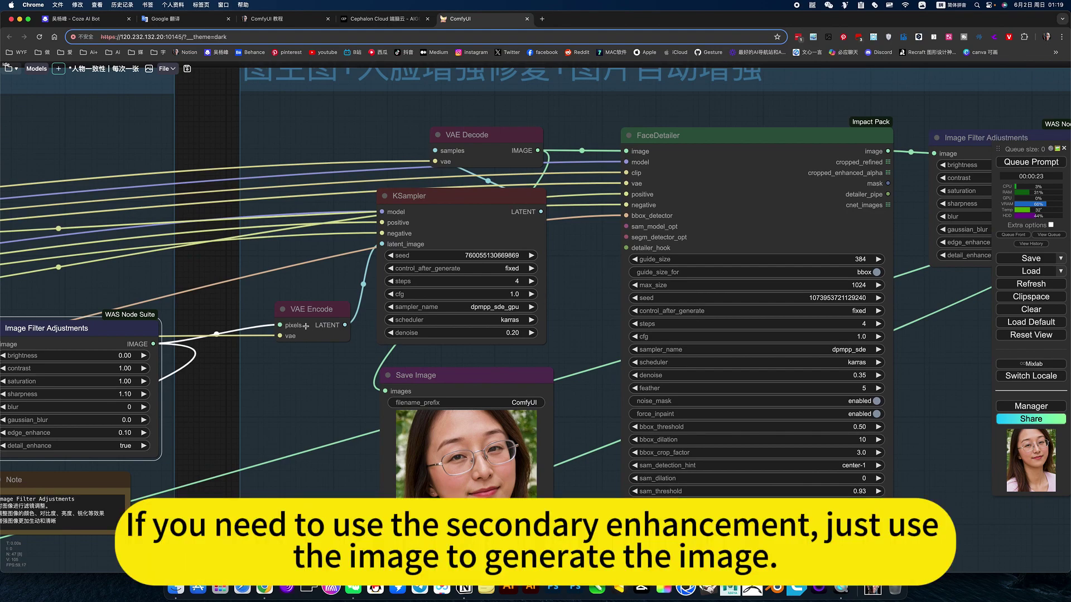
- Examine the VAE Encode node and the KSampler's denoise setting in the second image-to-image enhancement group
scroll(308, 330, up, 5)
drag(330, 371, 582, 338)
click(556, 266)
scroll(556, 266, up, 2)
scroll(536, 371, down, 5)
scroll(673, 329, up, 4)
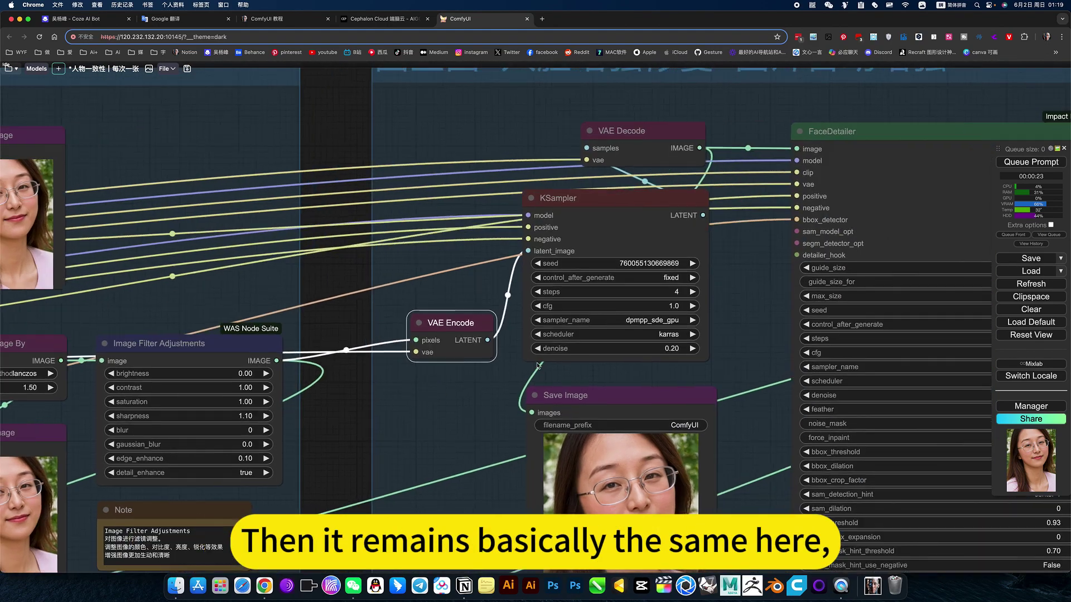
scroll(673, 330, up, 2)
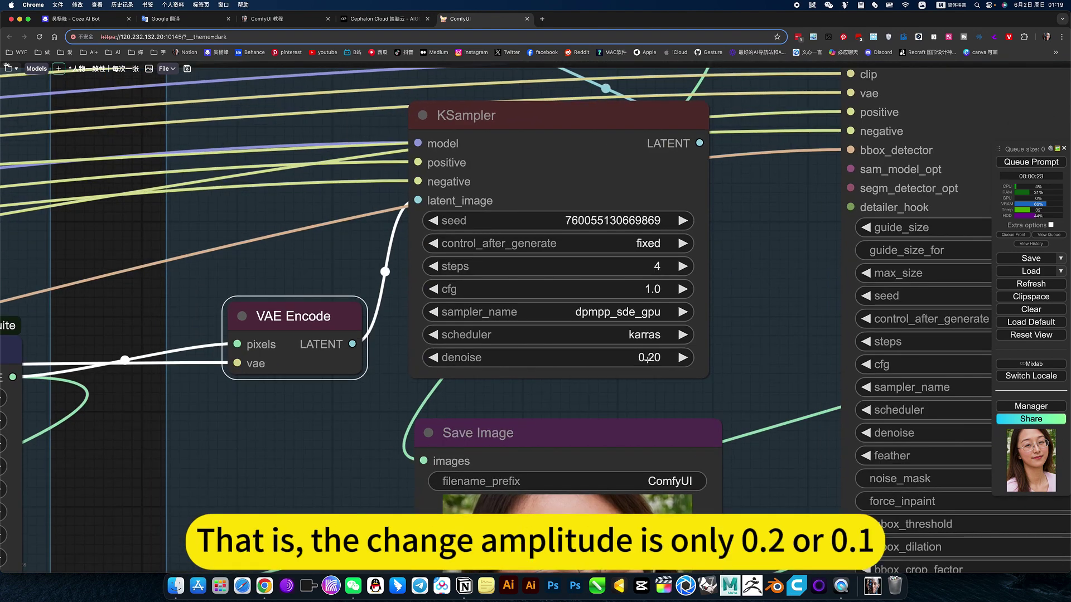
scroll(664, 365, down, 4)
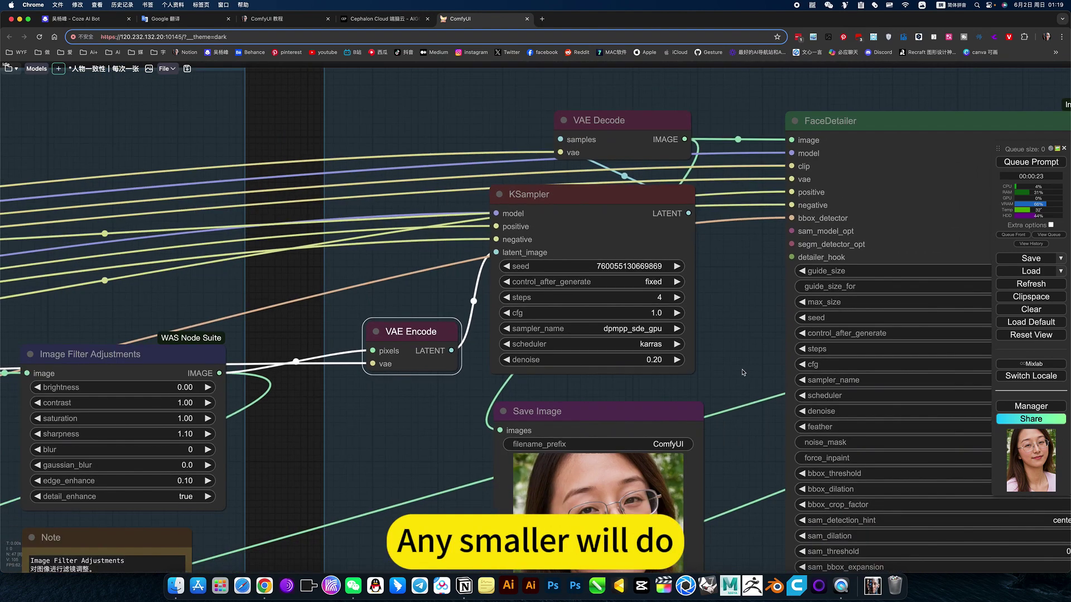
- Inspect the Image Filter Adjustments nodes in both enhancement groups and read the note explaining the filter effects
drag(745, 372, 649, 387)
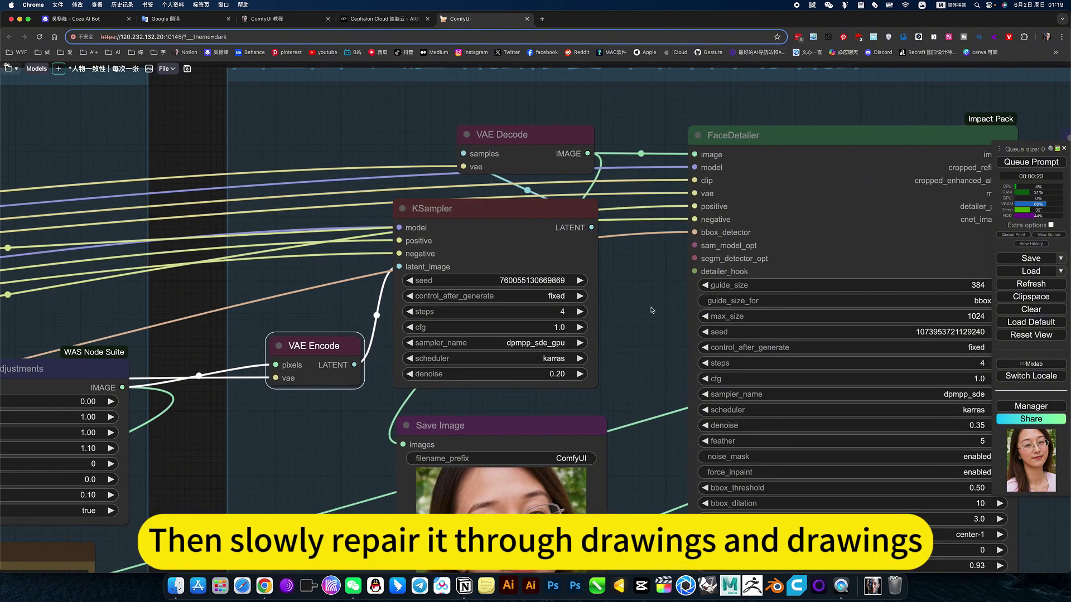
drag(651, 308, 424, 272)
scroll(850, 383, down, 5)
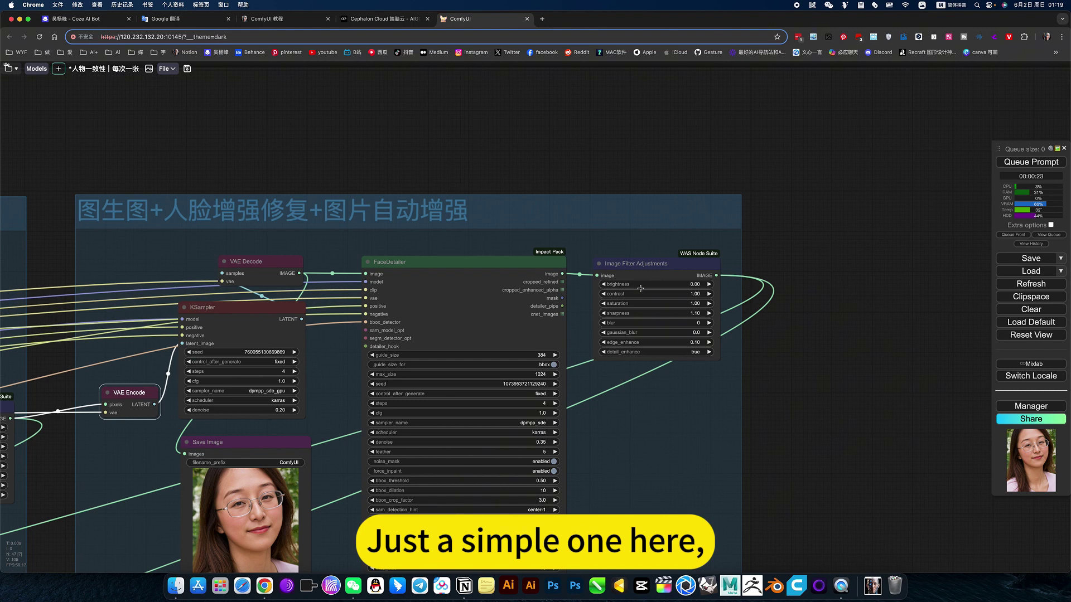
click(653, 270)
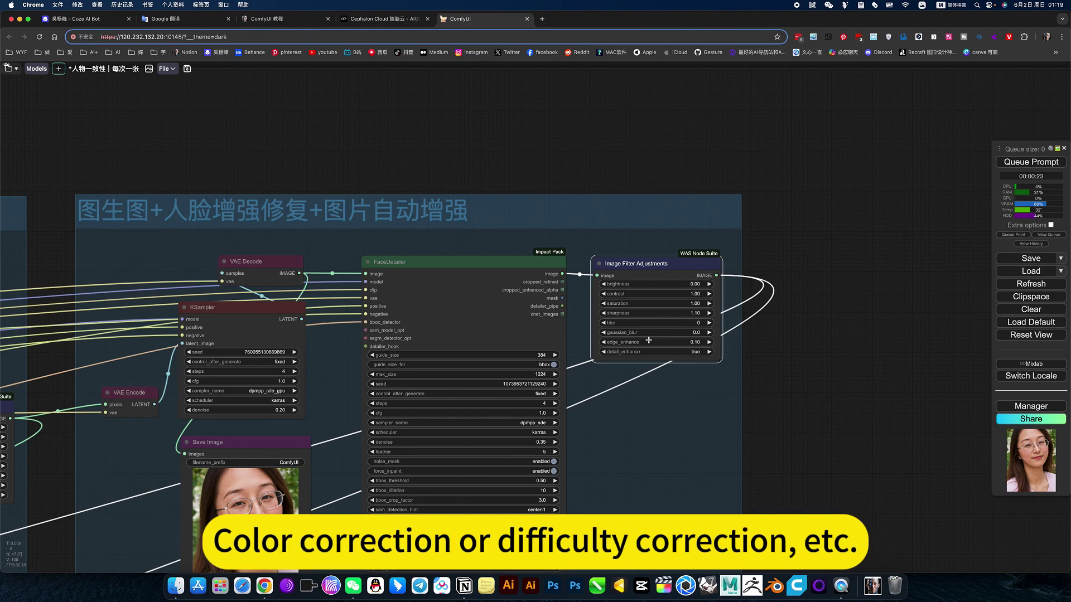
scroll(664, 426, down, 5)
drag(691, 428, 898, 346)
scroll(400, 328, up, 4)
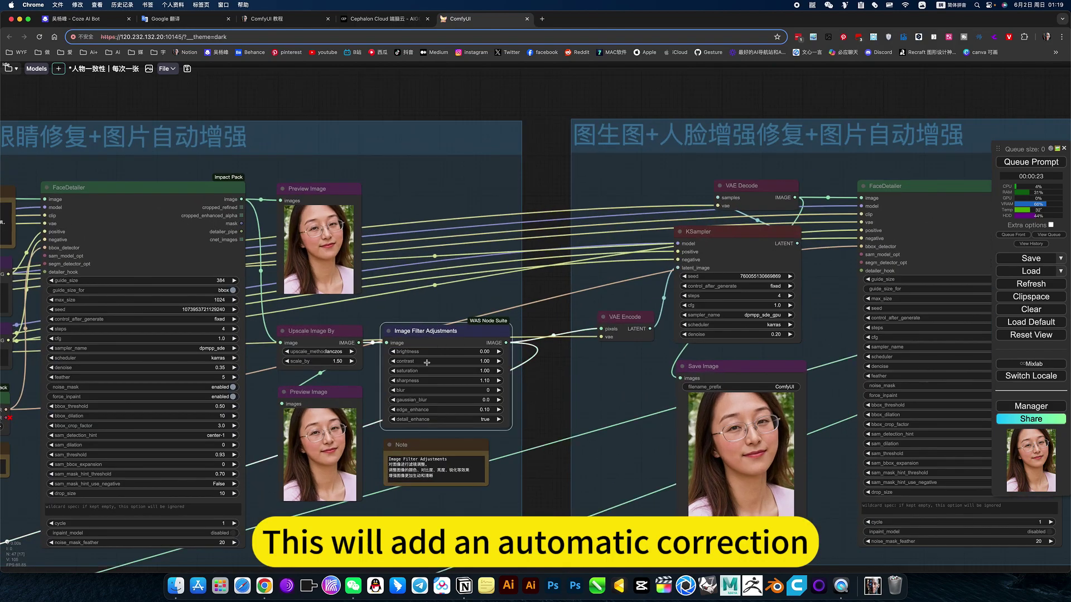
scroll(409, 490, up, 6)
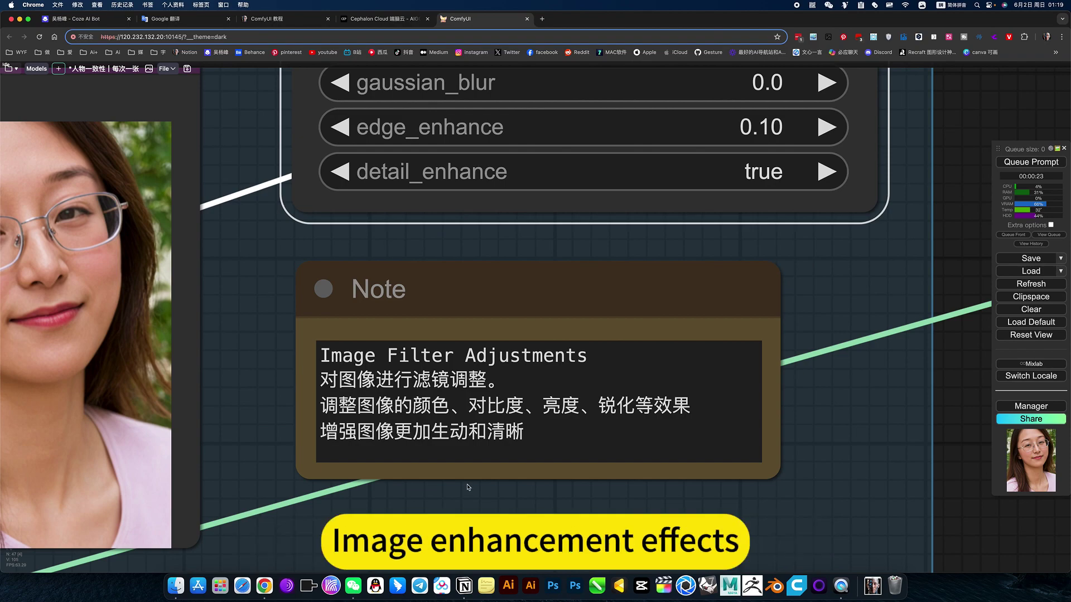
- Review the IPAdapter Advanced and Apply InstantID nodes, and read the note under the openpose Load ControlNet Model node
scroll(410, 436, down, 10)
scroll(464, 491, down, 2)
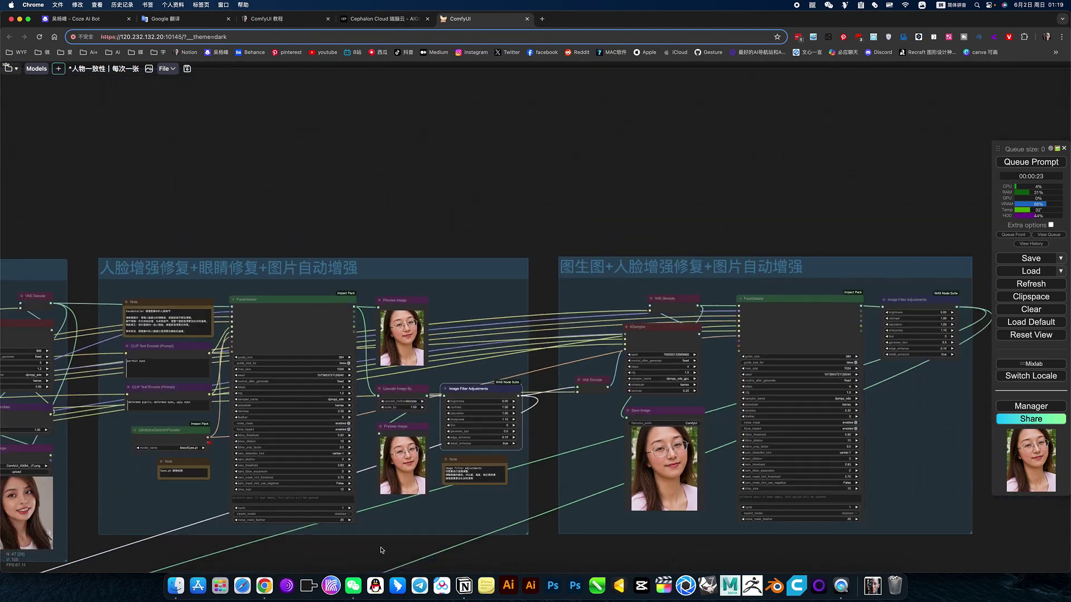
drag(358, 545, 820, 370)
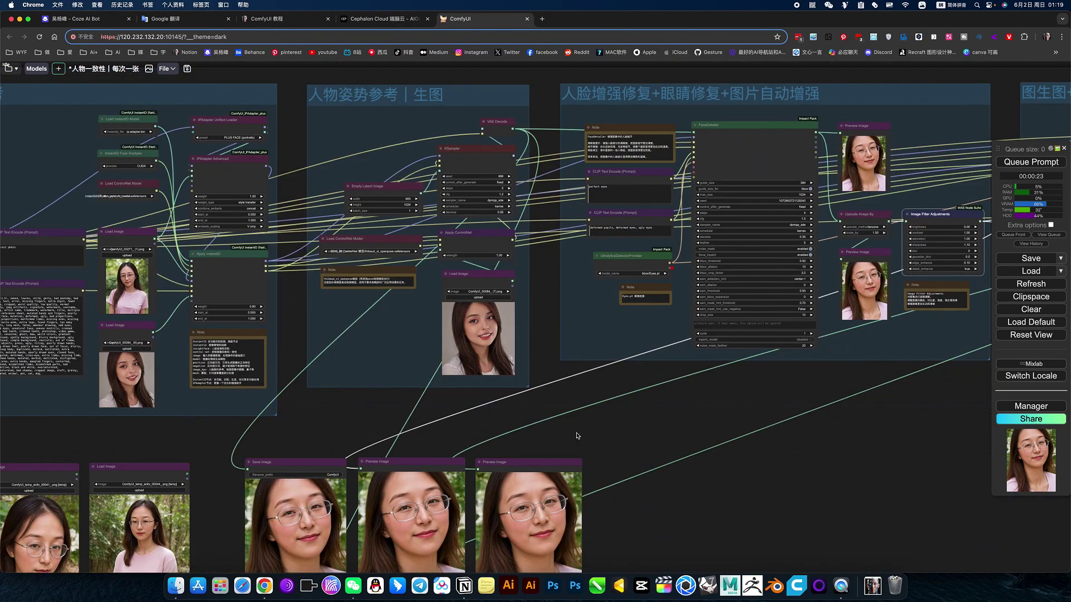
drag(161, 224, 489, 237)
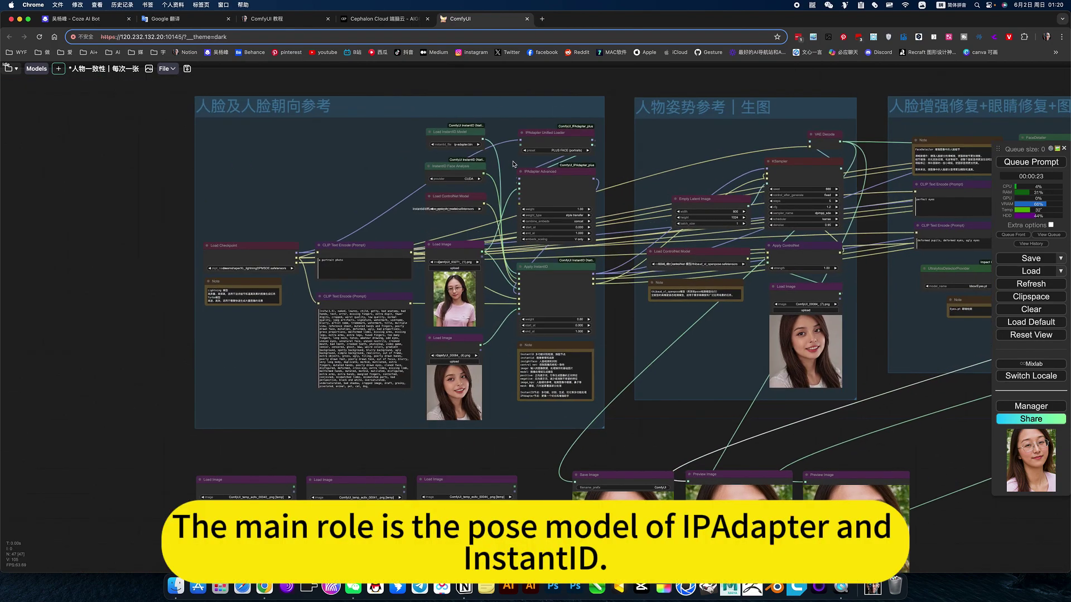
scroll(514, 163, up, 5)
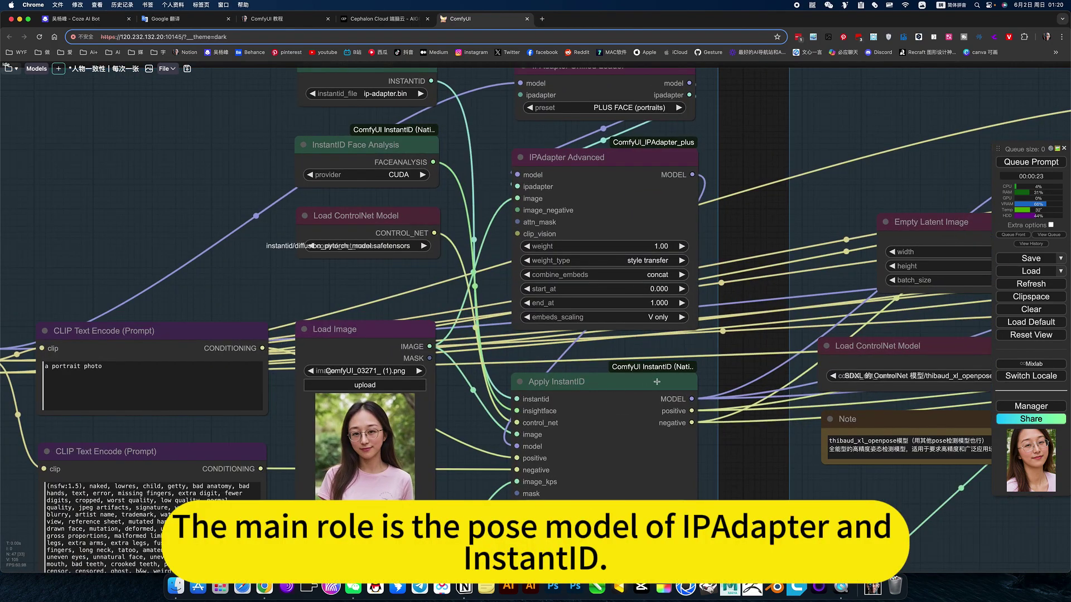
scroll(657, 382, down, 3)
drag(707, 456, 404, 406)
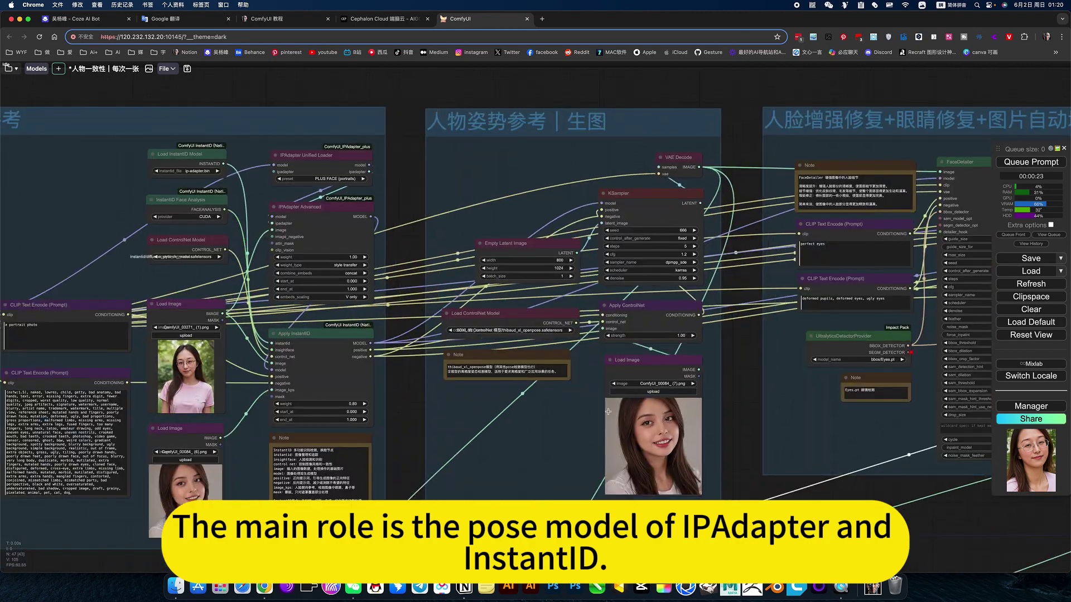
scroll(538, 360, up, 3)
scroll(537, 361, up, 5)
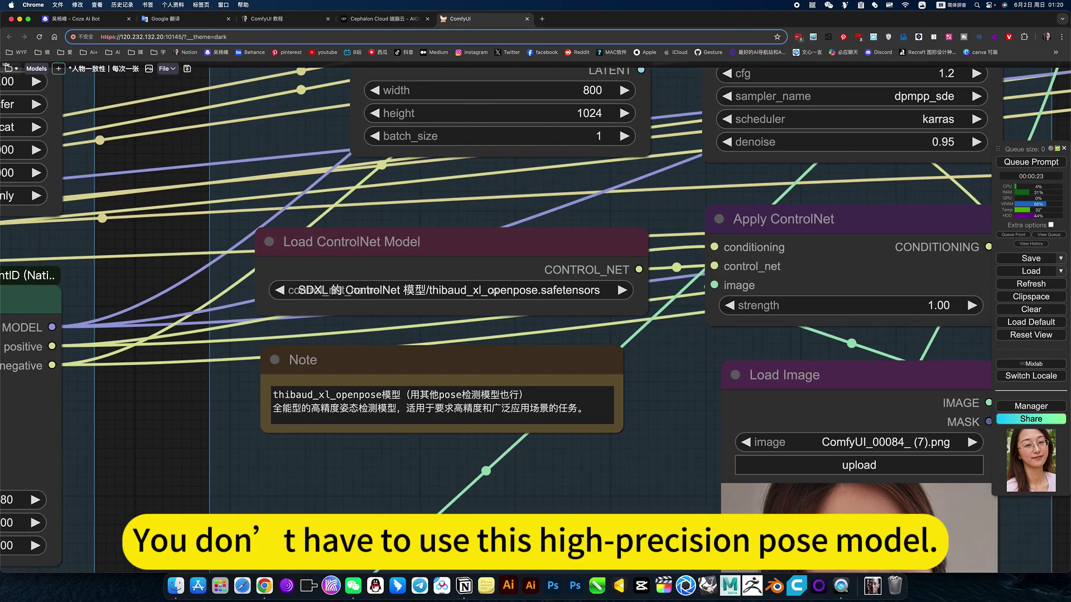
- Check the fixed seed in the pose group's KSampler and compare the clothing across the sample and output portraits
scroll(507, 314, down, 5)
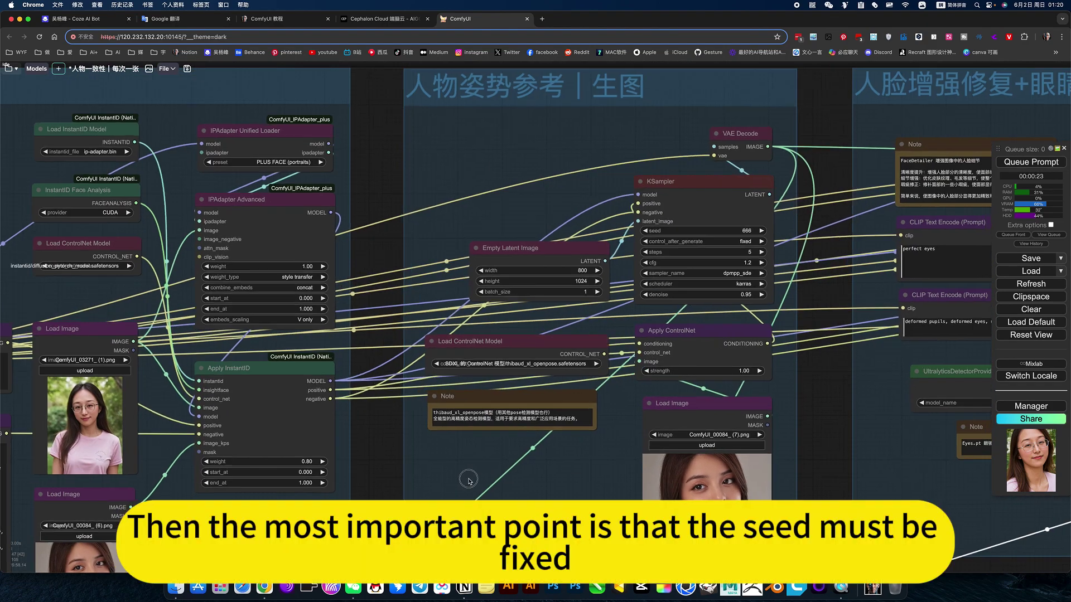
drag(468, 480, 328, 502)
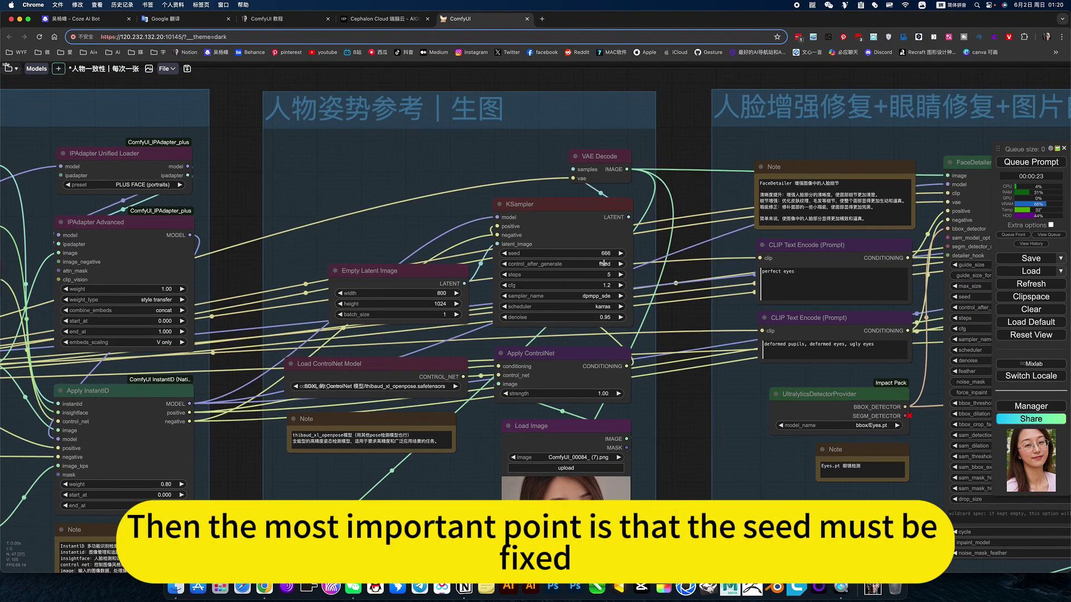
scroll(424, 540, down, 5)
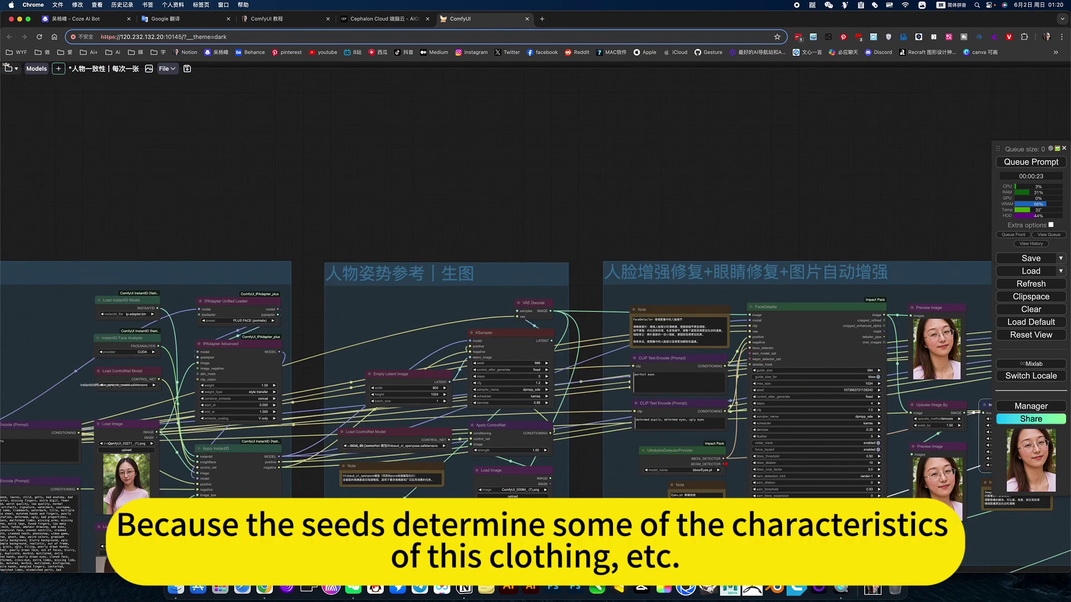
drag(422, 546, 599, 297)
drag(395, 430, 469, 345)
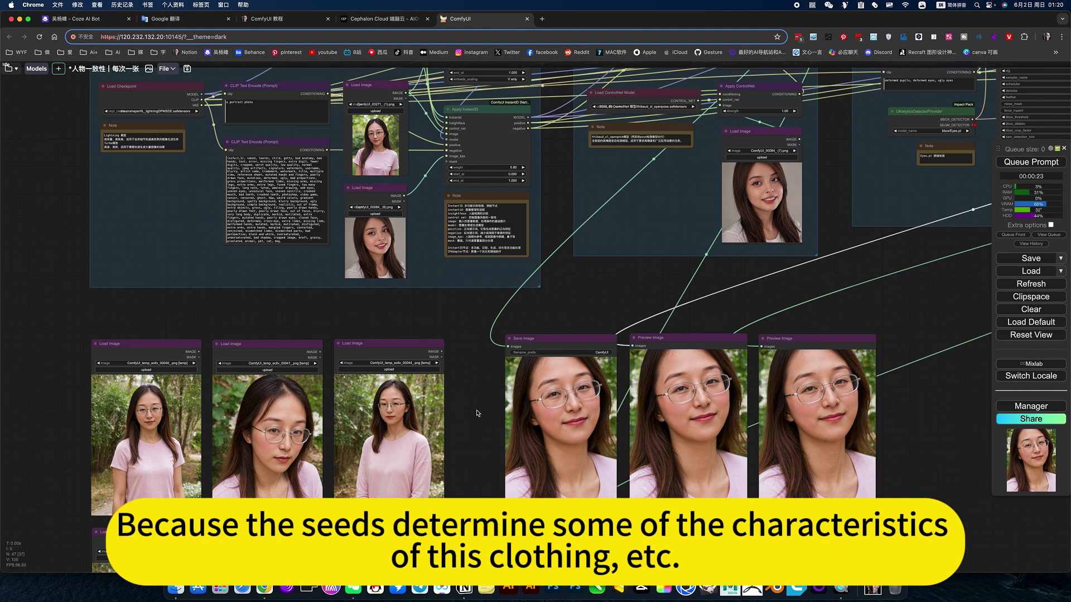
- Raise the seed of the pose group's KSampler to 669 and queue the workflow
drag(477, 410, 482, 514)
drag(619, 397, 518, 435)
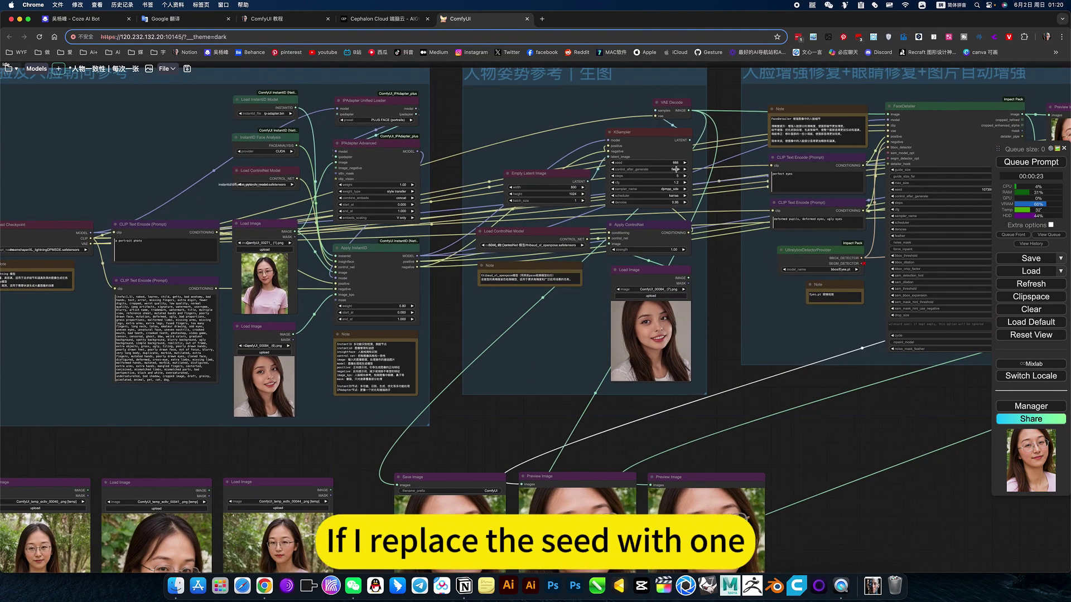
click(684, 162)
click(684, 163)
click(685, 162)
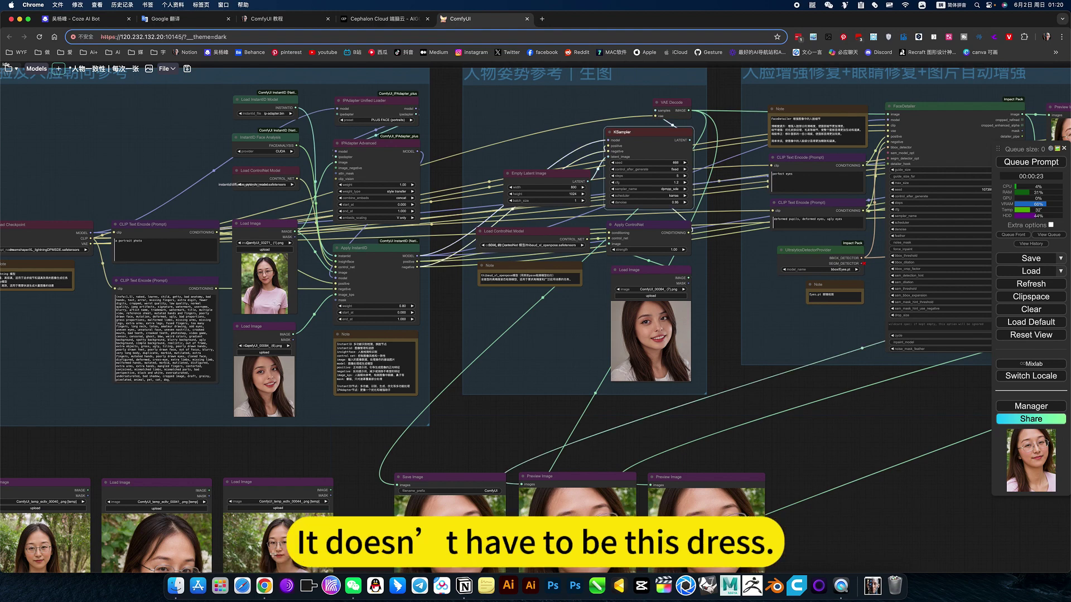
click(1032, 162)
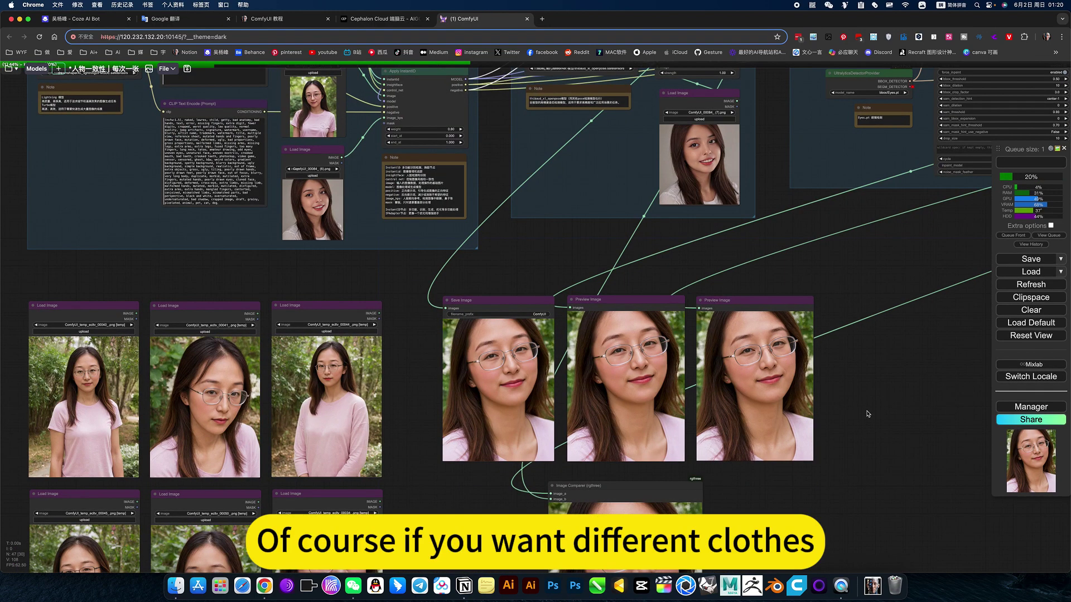
- Follow the run through the KSampler and compare the newly generated portraits in the Save Image and Preview Image nodes
scroll(868, 412, down, 5)
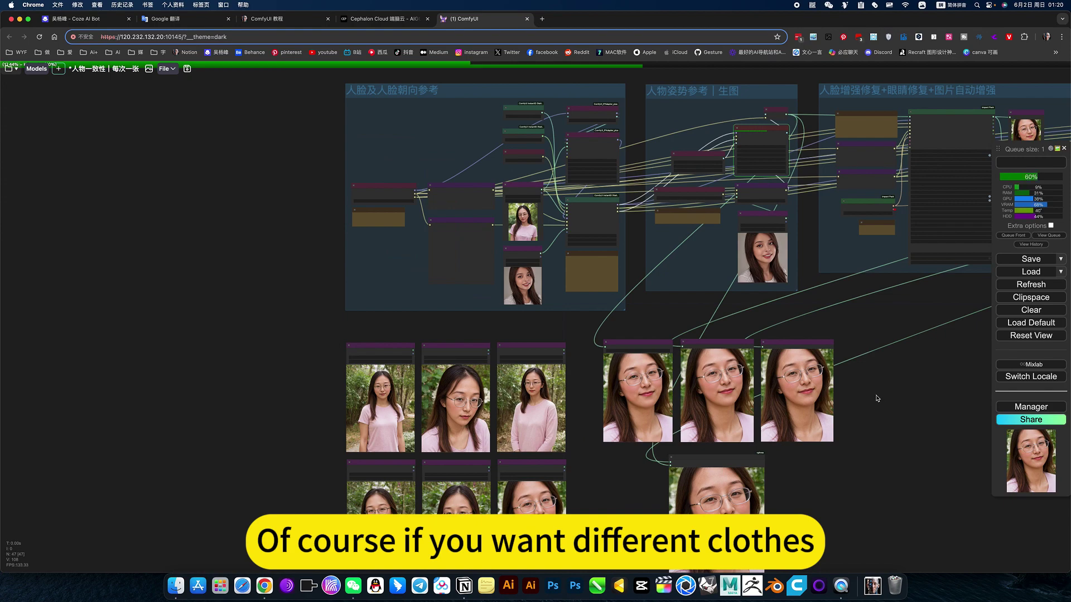
drag(880, 416, 821, 478)
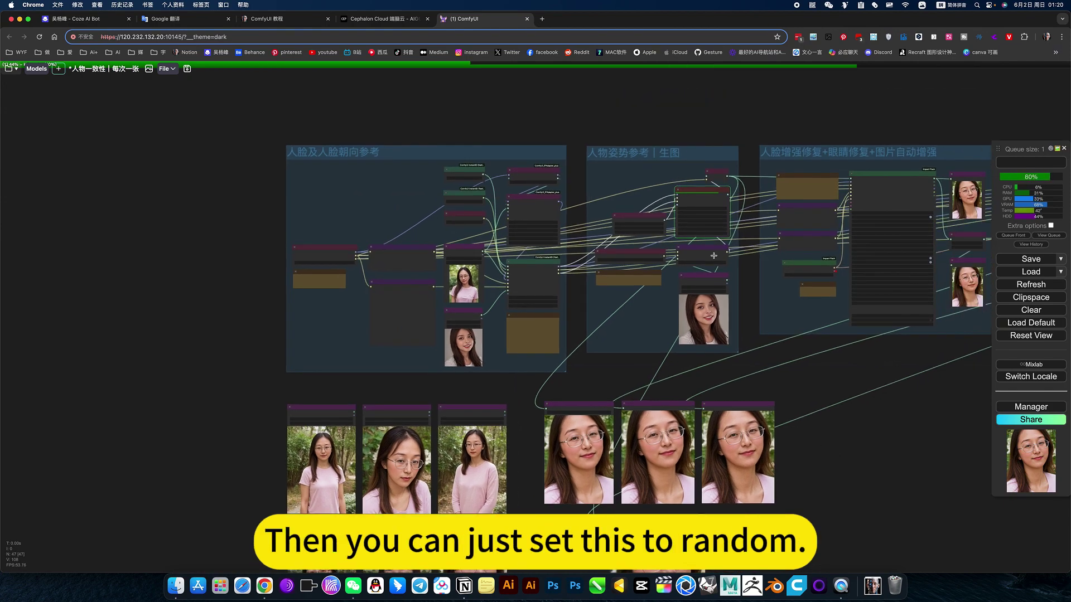
scroll(714, 258, up, 5)
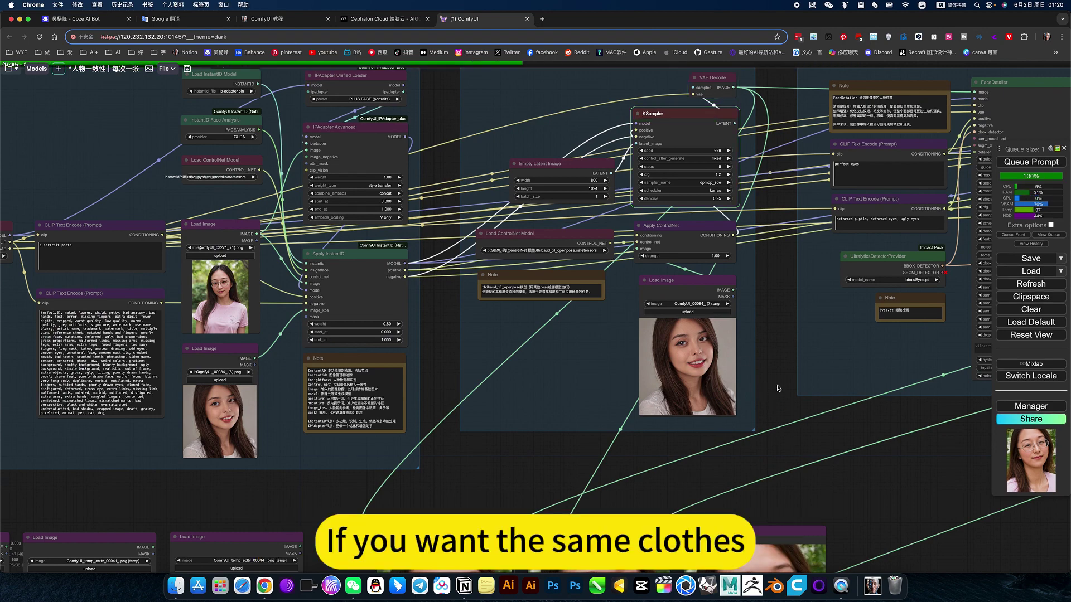
click(823, 468)
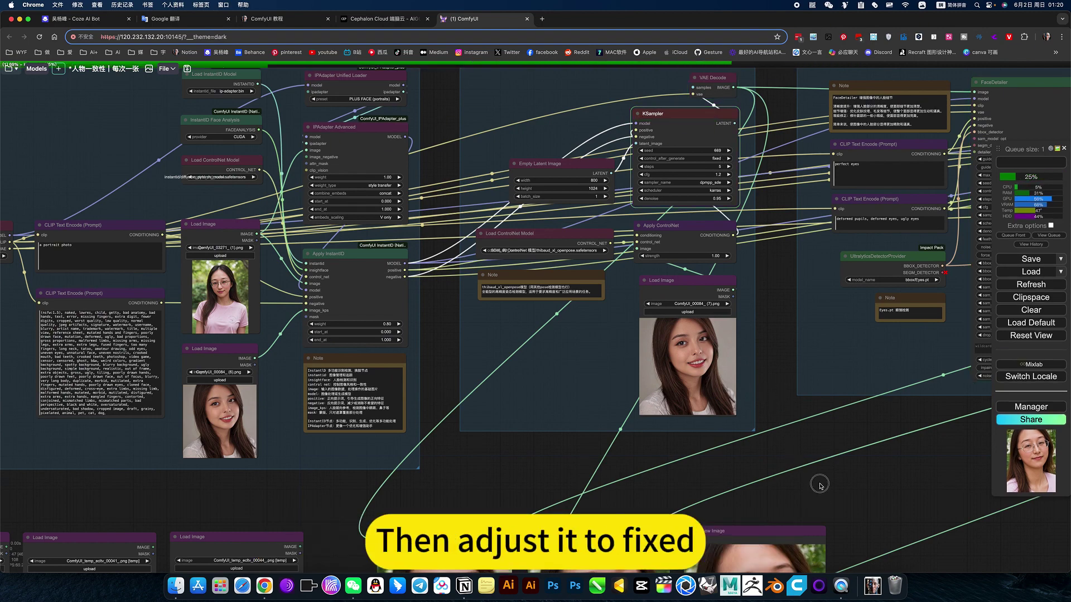
drag(823, 467, 851, 204)
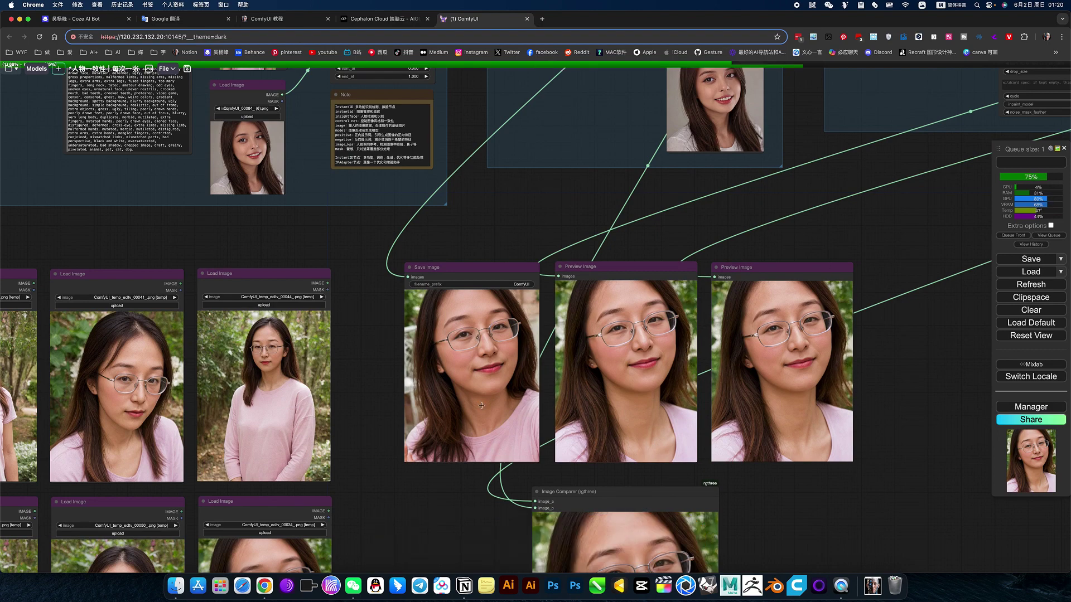
click(521, 223)
drag(521, 225, 527, 235)
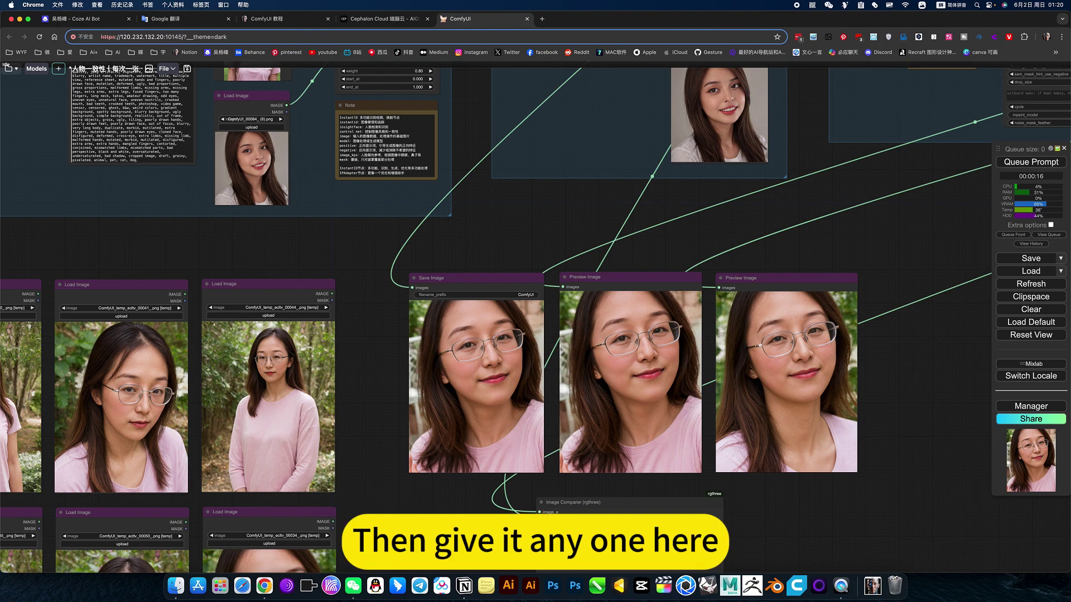
- Load the portrait of the dark-haired woman in a black top as both the pose reference and the face-orientation reference
drag(702, 542, 714, 146)
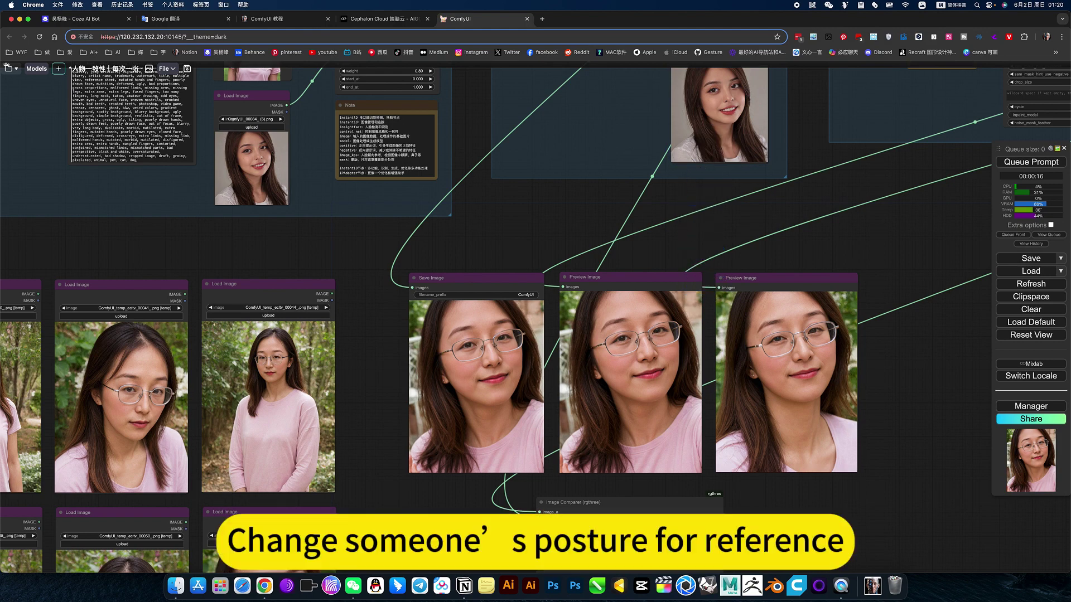
drag(524, 542, 260, 189)
scroll(884, 401, down, 3)
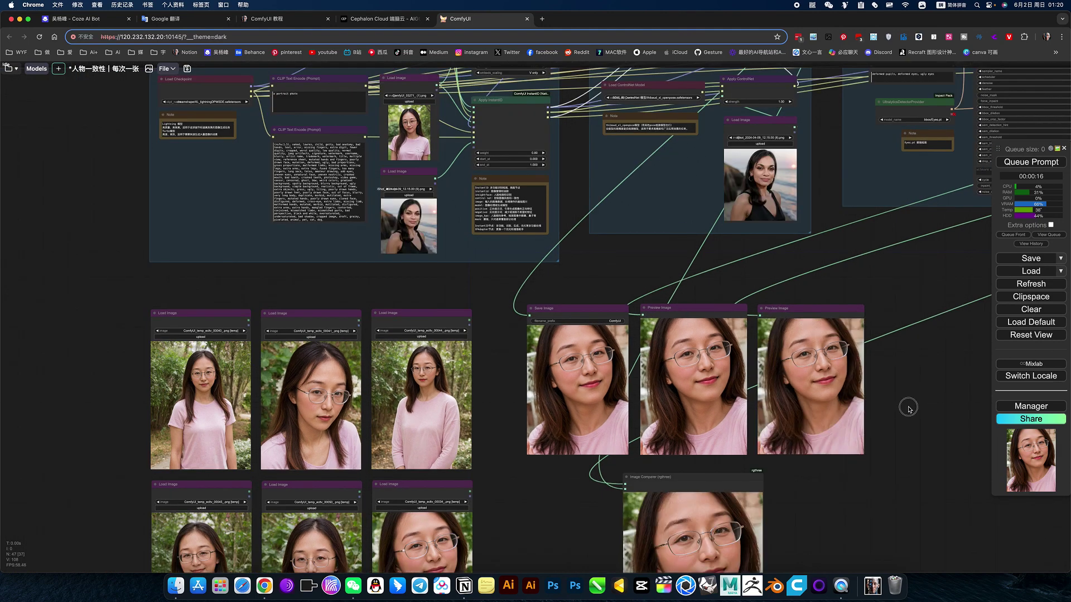
drag(894, 421, 846, 476)
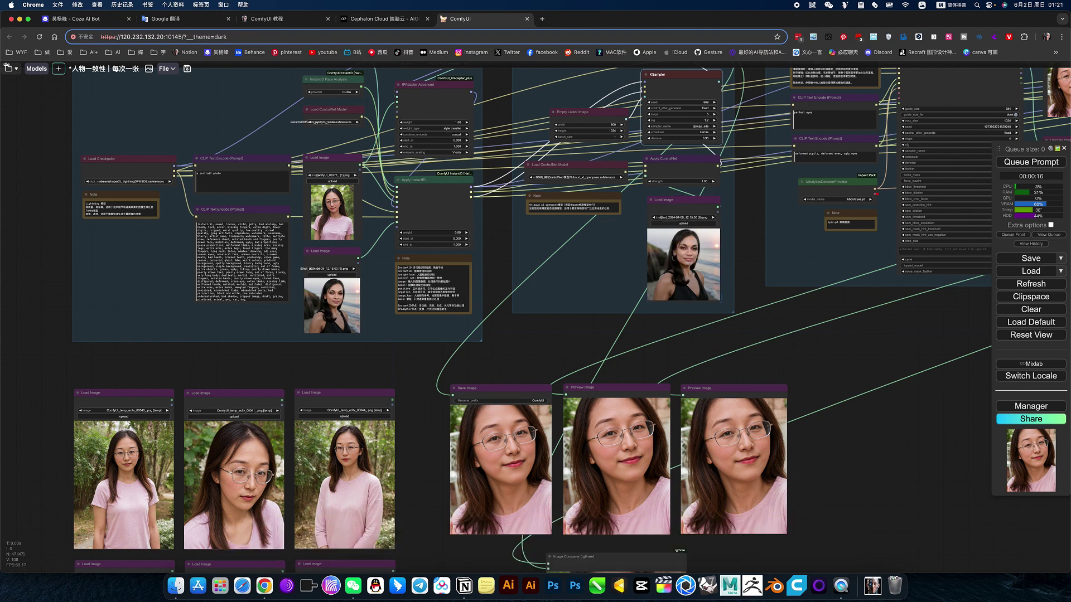
- Load the leather-jacket portrait as both the face-orientation and pose reference, queue the workflow, and check the generated portraits
drag(582, 586, 331, 314)
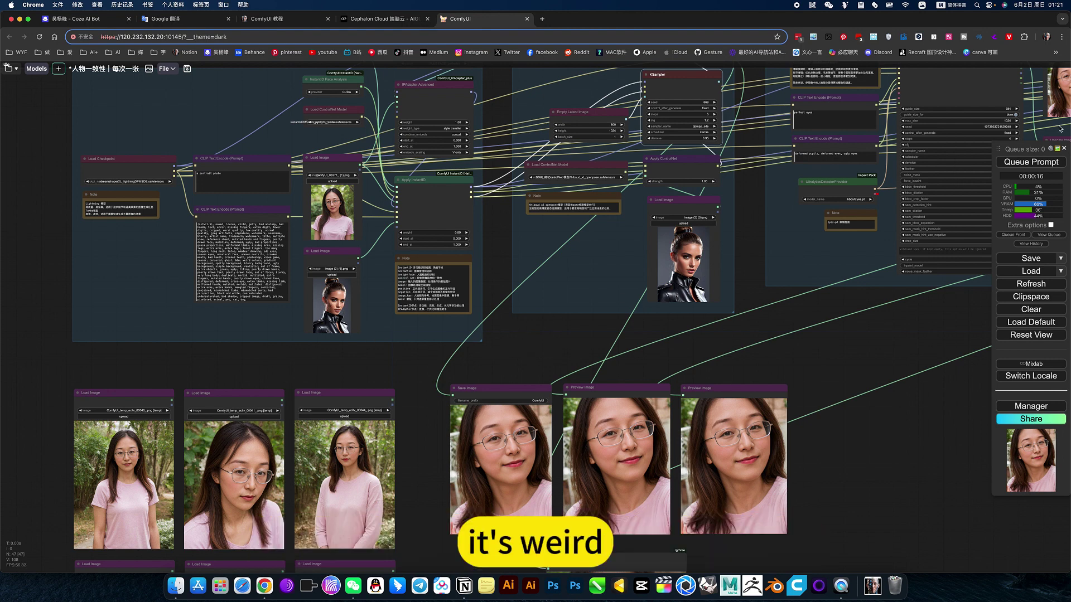
key(ctrl+Return)
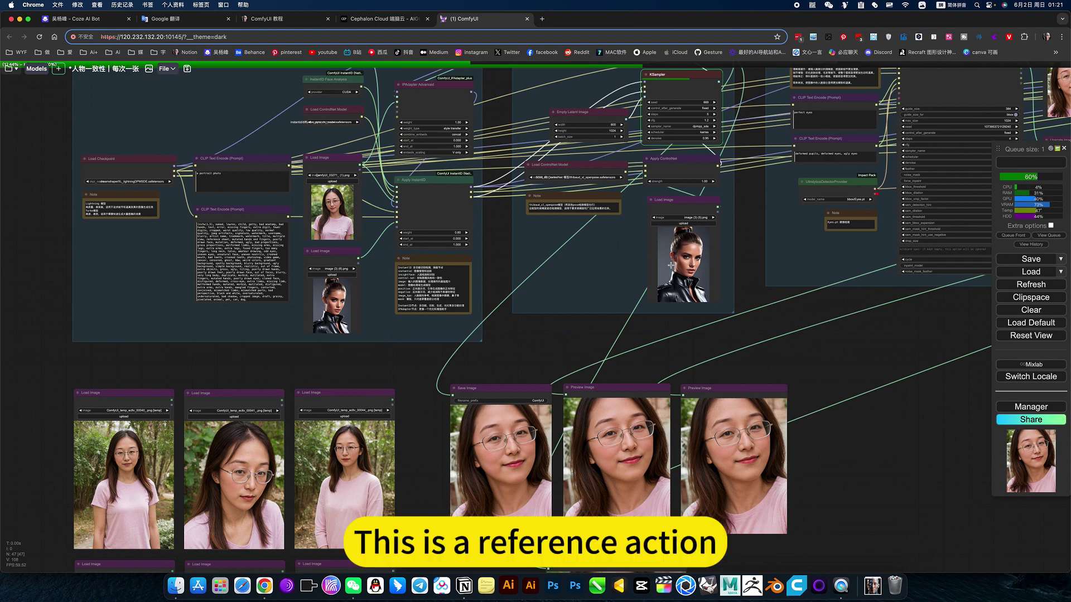
scroll(671, 265, up, 1)
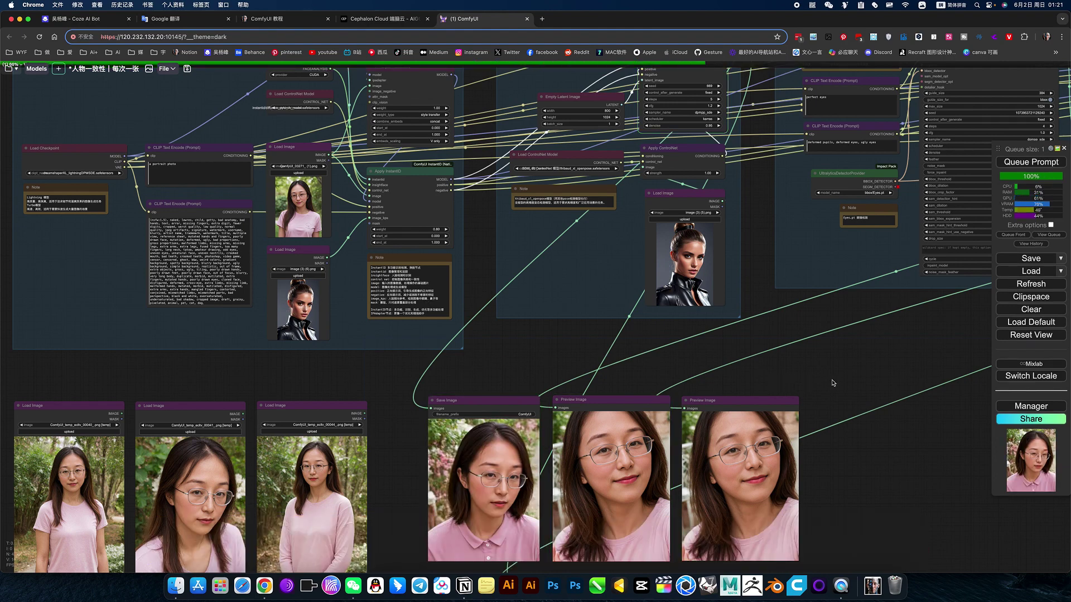
drag(833, 373, 827, 334)
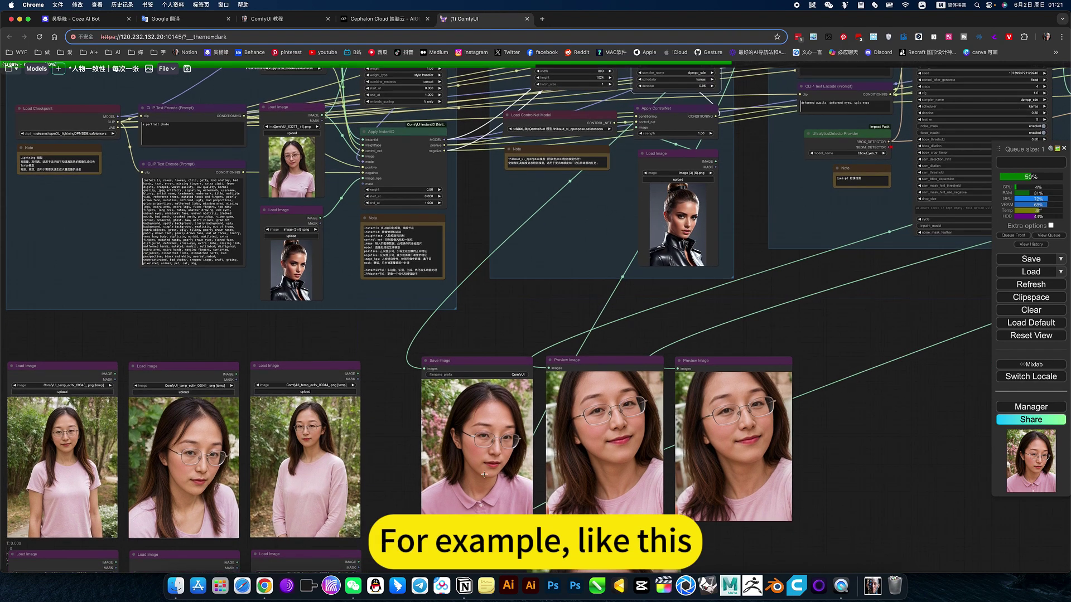
scroll(804, 404, up, 5)
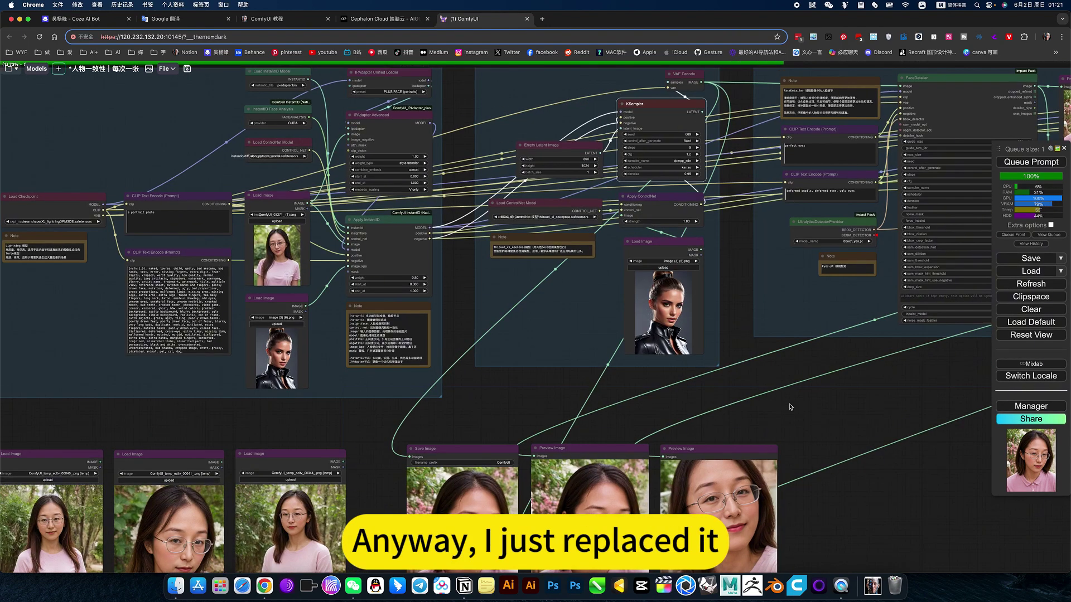
- Check the fixed seed in the pose group's KSampler and review the portraits generated from the leather-jacket reference
drag(834, 334, 875, 222)
drag(471, 494, 429, 517)
drag(789, 174, 747, 363)
scroll(682, 177, up, 2)
scroll(681, 177, up, 4)
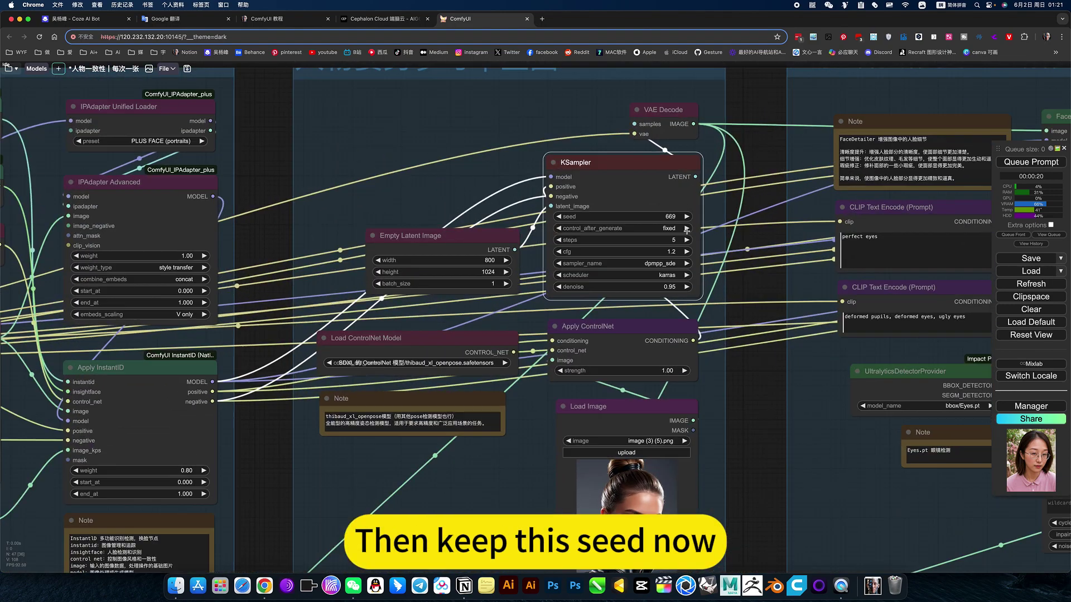
scroll(700, 267, down, 5)
drag(728, 407, 820, 86)
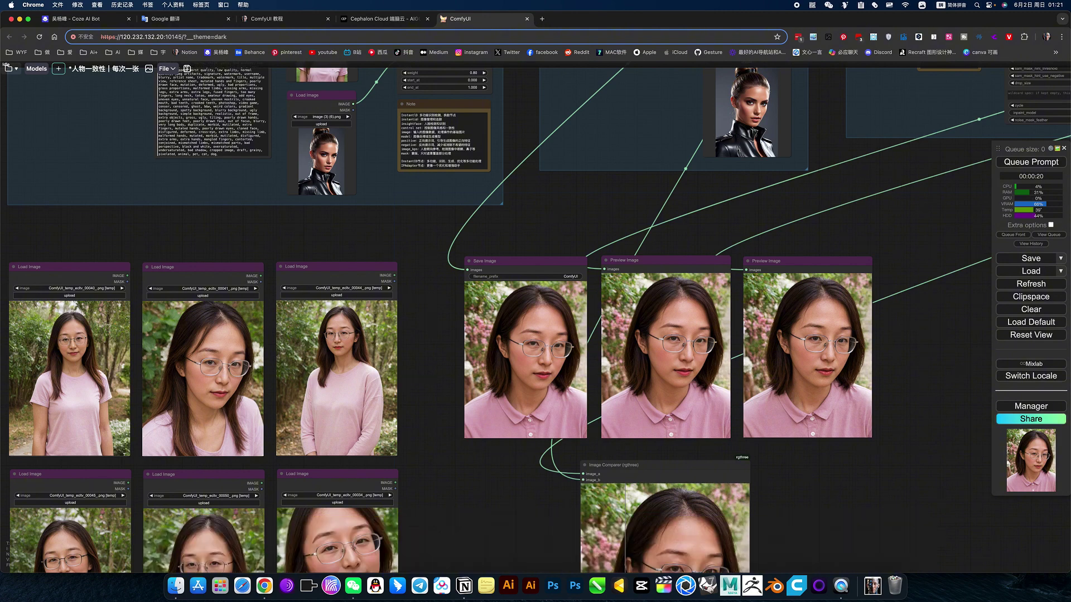
drag(301, 601, 335, 168)
scroll(368, 390, up, 3)
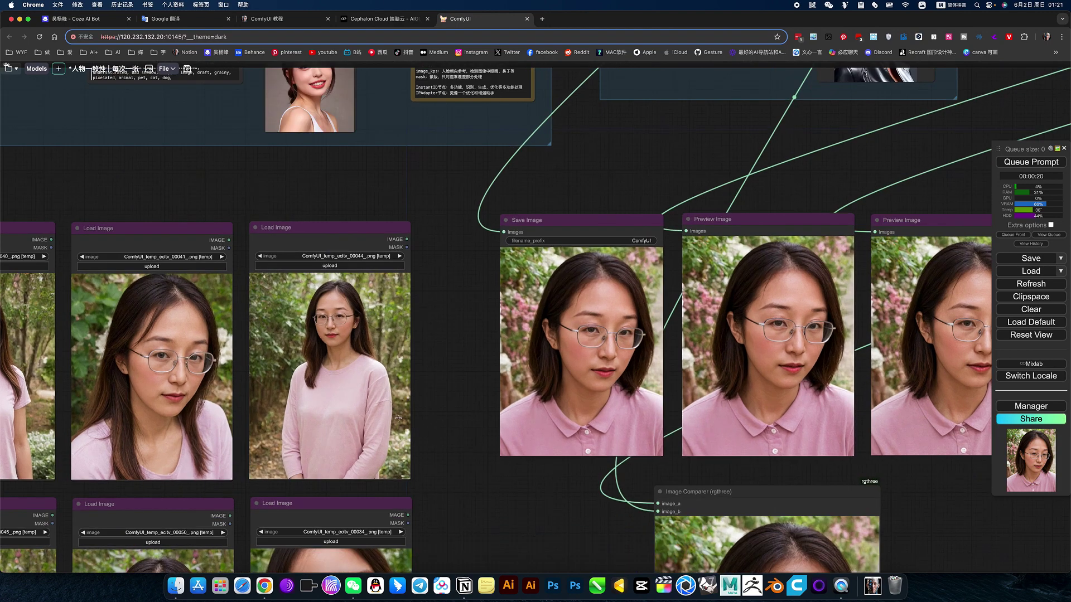
scroll(447, 426, down, 5)
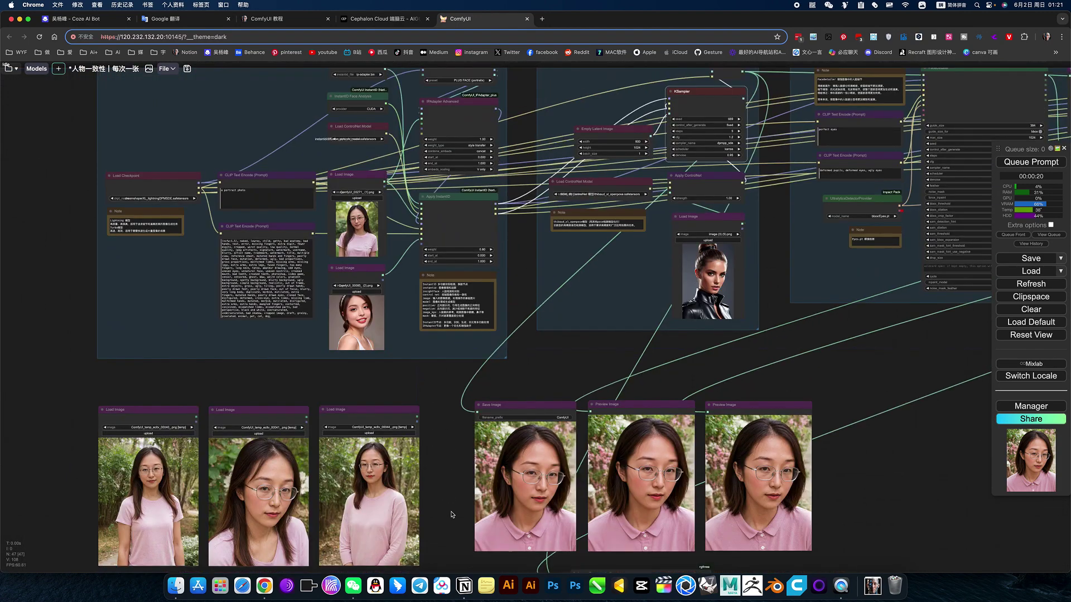
- Load the portrait of the woman with long wavy brown hair as both the pose and face-orientation reference and queue the workflow
drag(437, 601, 361, 337)
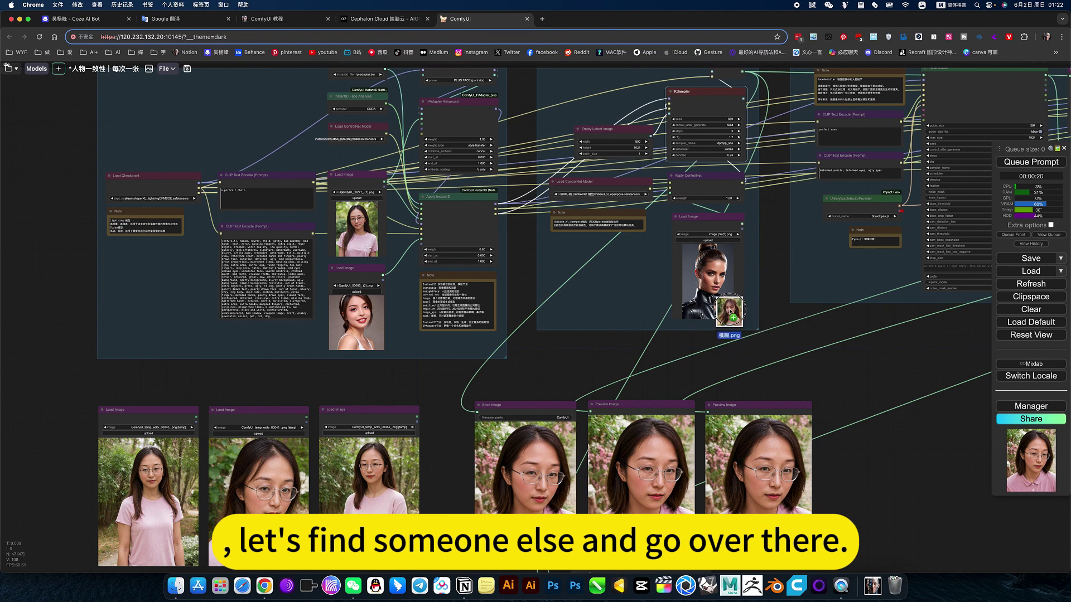
click(1039, 163)
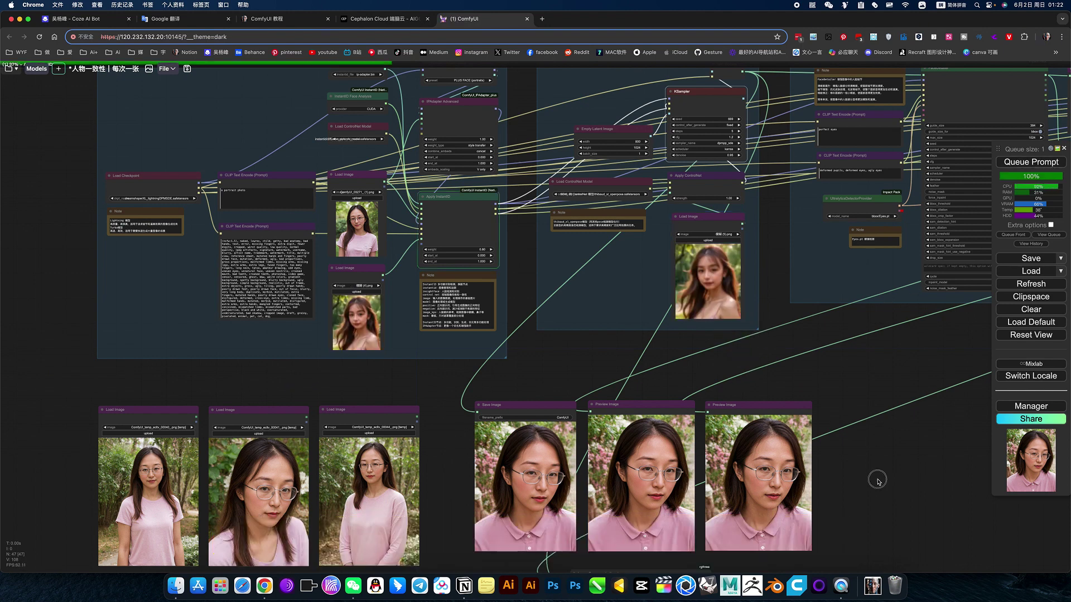
scroll(872, 424, down, 2)
scroll(874, 411, down, 2)
scroll(875, 412, up, 5)
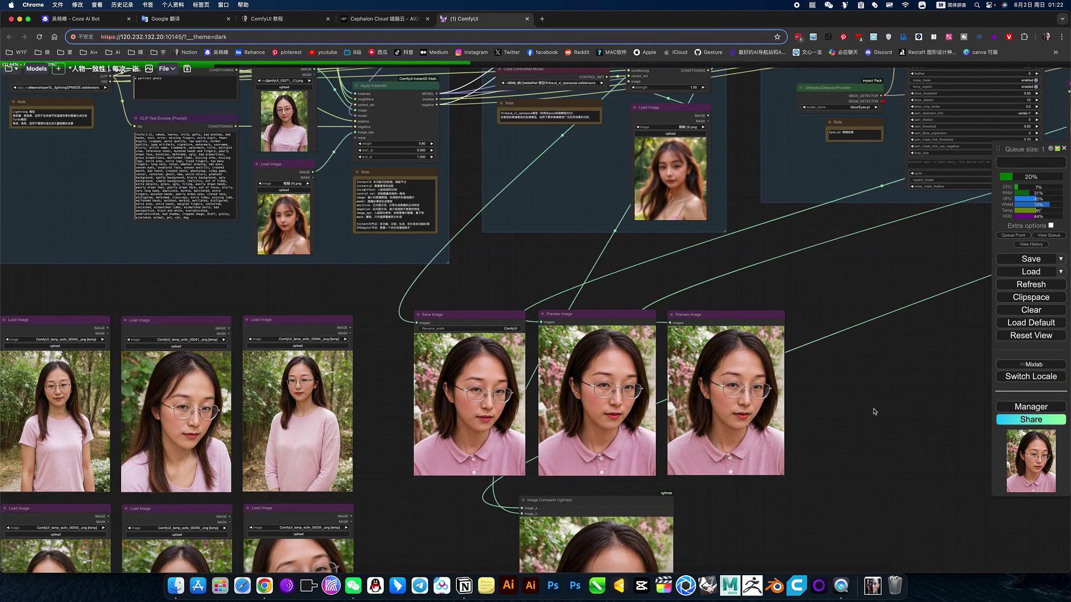
- Compare the newly generated long-haired portraits in the Save Image and Preview Image nodes with the earlier ones
scroll(875, 412, down, 6)
scroll(884, 413, up, 6)
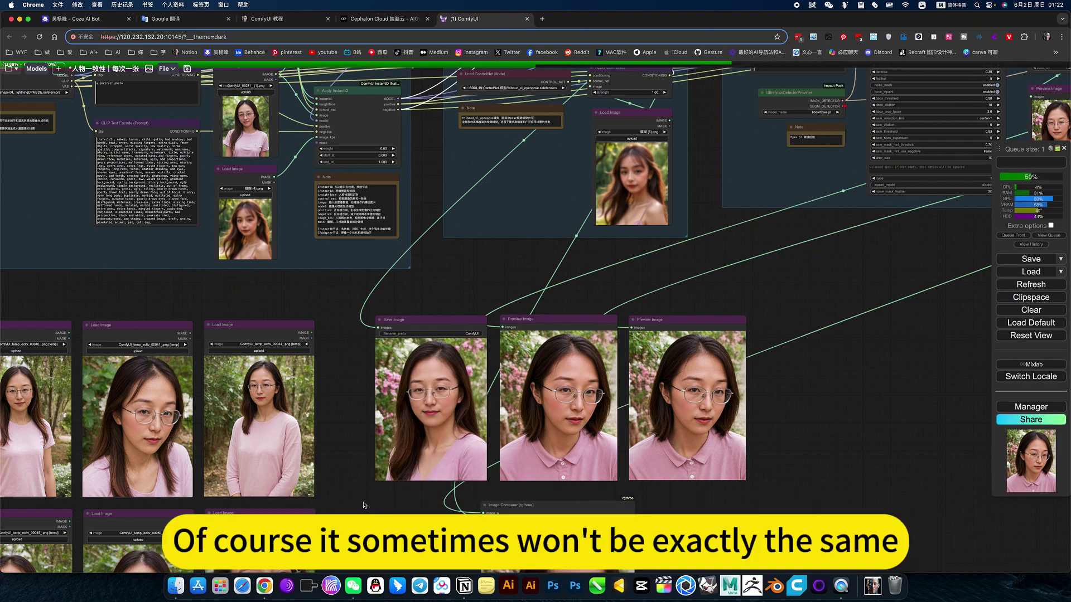
scroll(474, 477, up, 5)
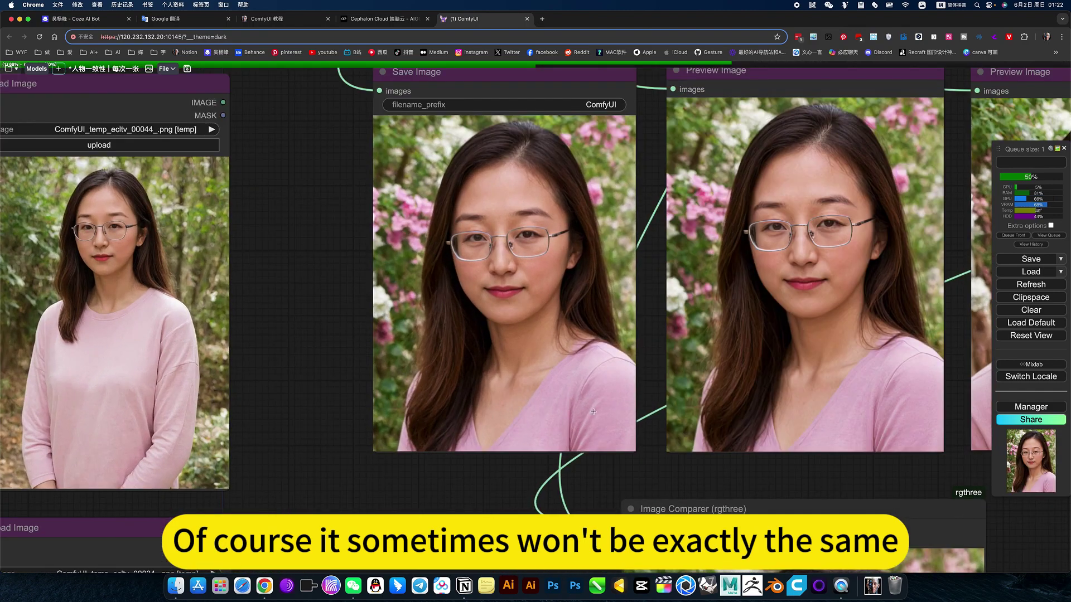
scroll(640, 430, down, 3)
scroll(640, 429, down, 3)
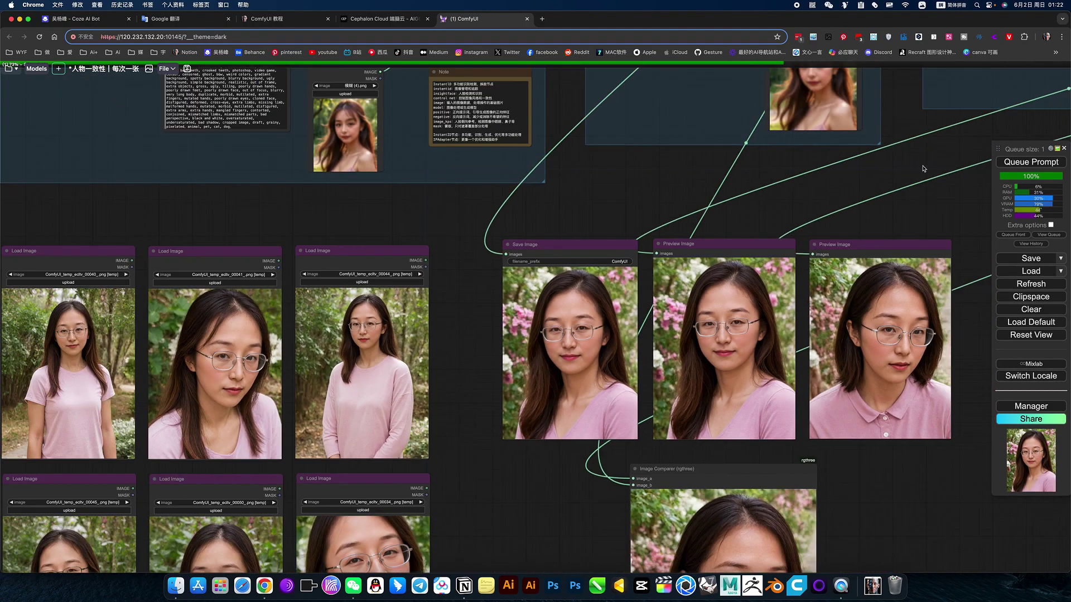
- Load the portrait of the woman in a light-blue shirt as both the face-orientation and pose reference and queue the workflow
drag(925, 209, 820, 322)
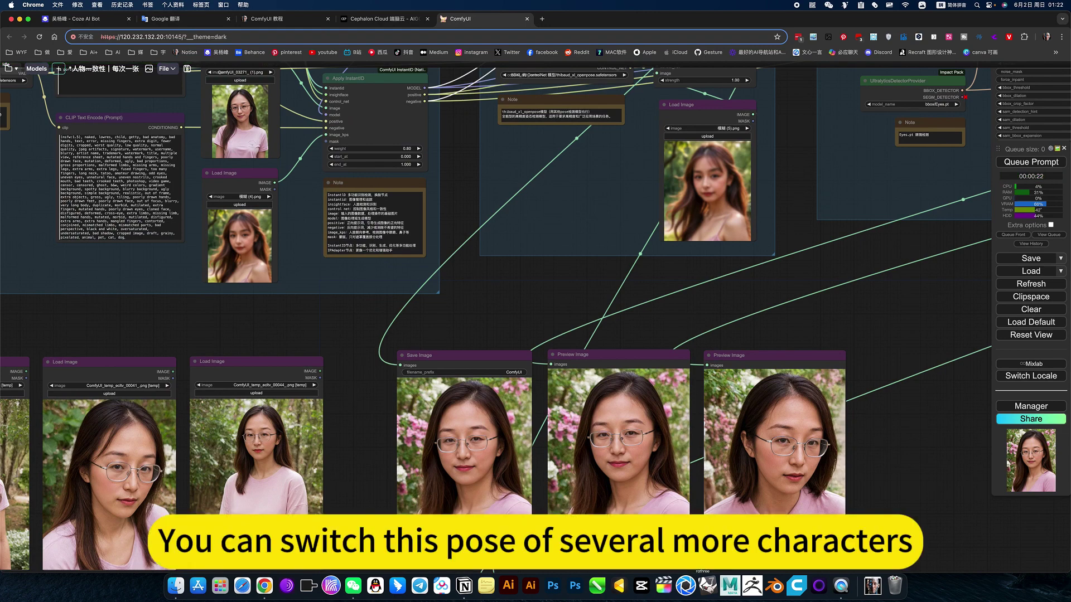
drag(368, 265, 247, 238)
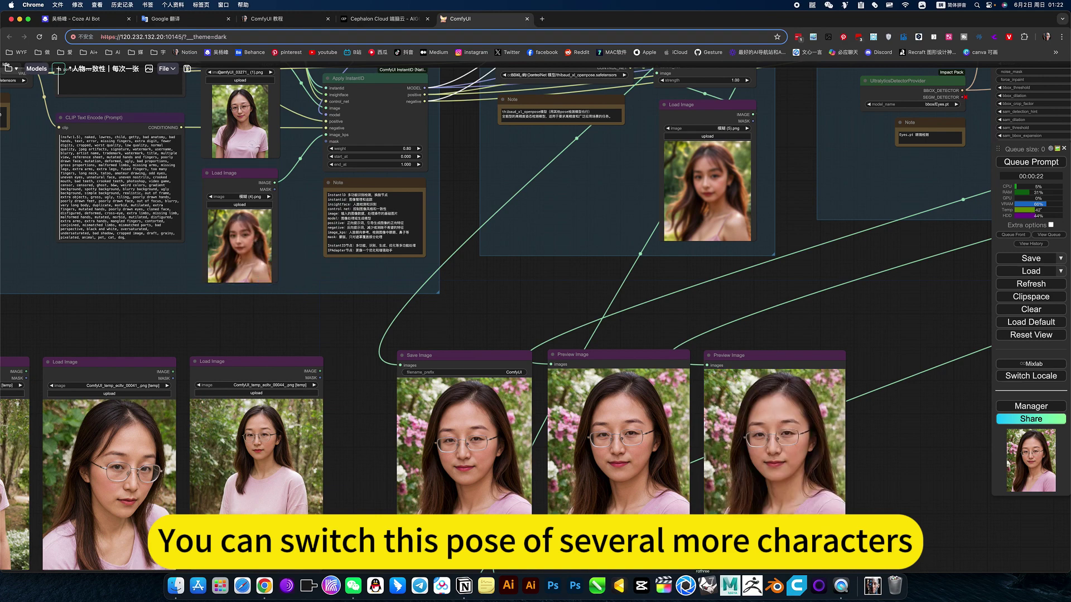
drag(650, 357, 683, 180)
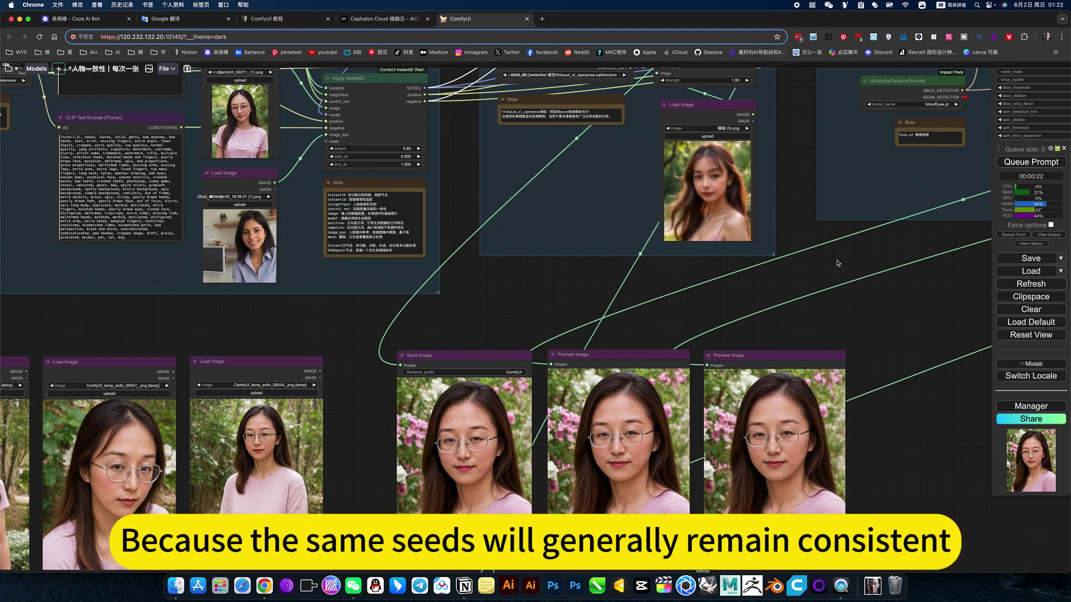
key(ctrl+Return)
scroll(896, 473, down, 4)
drag(894, 407, 882, 304)
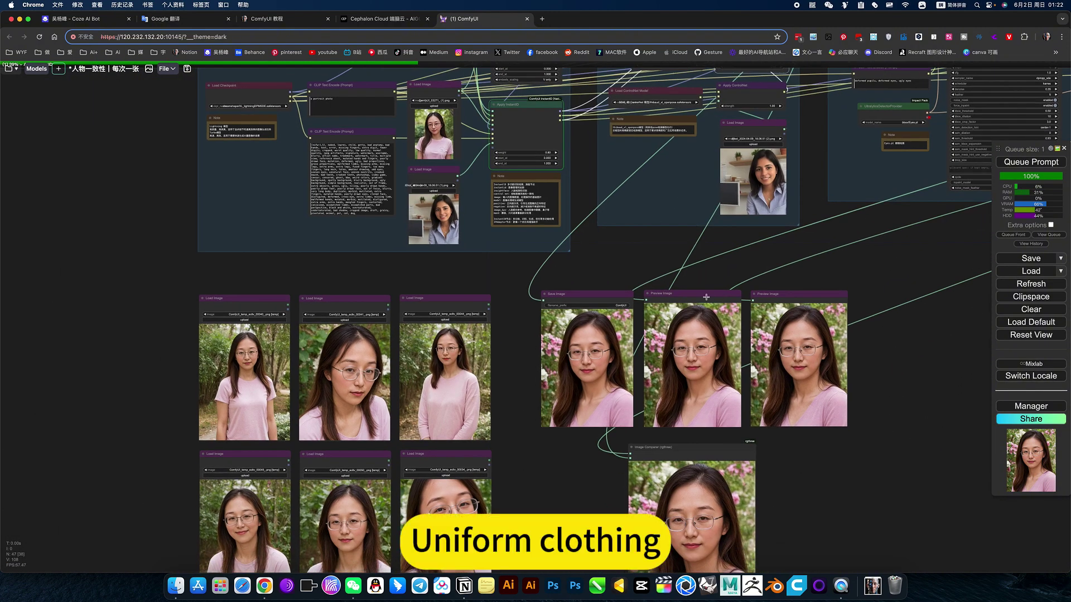
scroll(877, 256, up, 5)
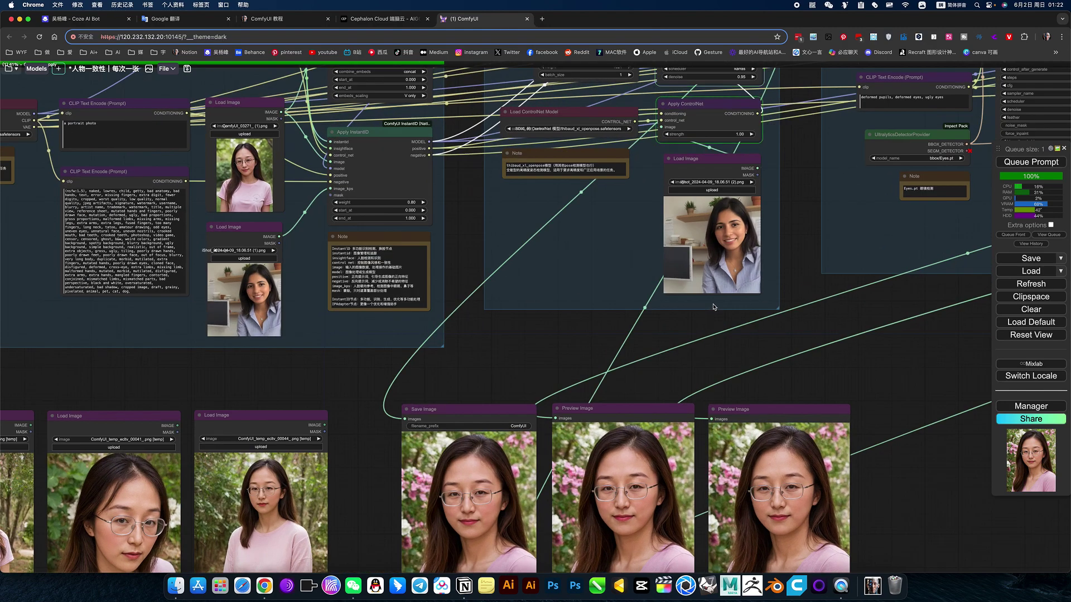
scroll(714, 307, down, 4)
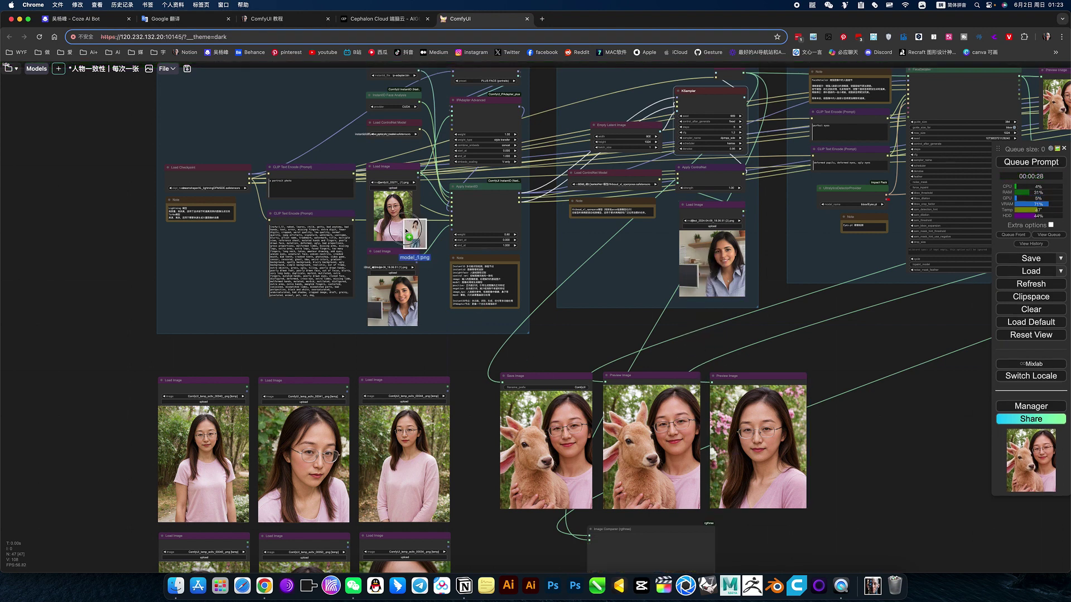
- Load the model_1 picture of the woman in a white tank top as both the pose and face-orientation reference and queue the workflow
drag(414, 238, 400, 298)
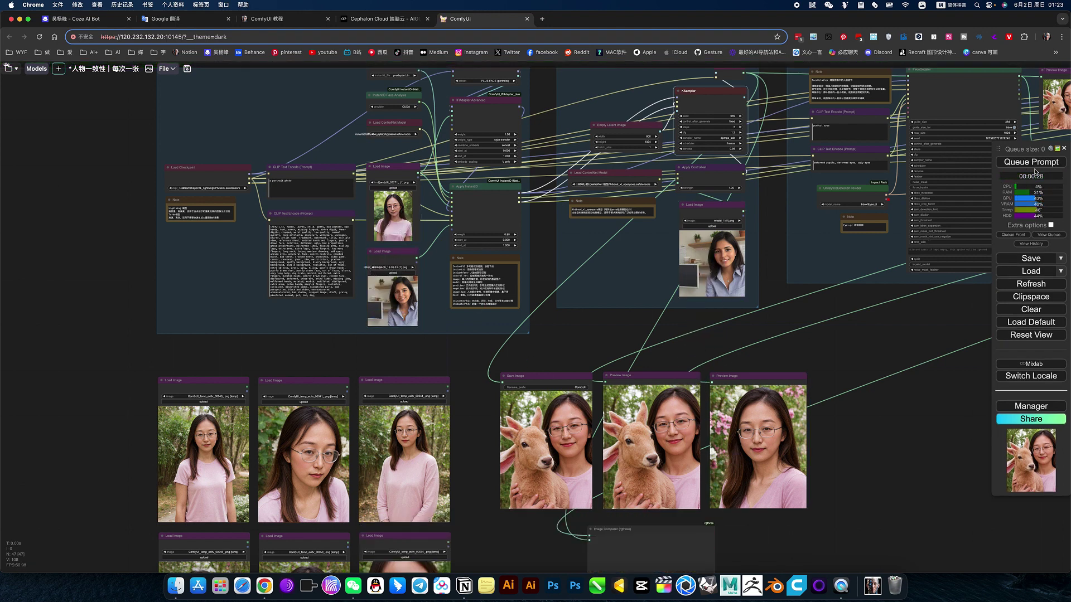
click(1030, 162)
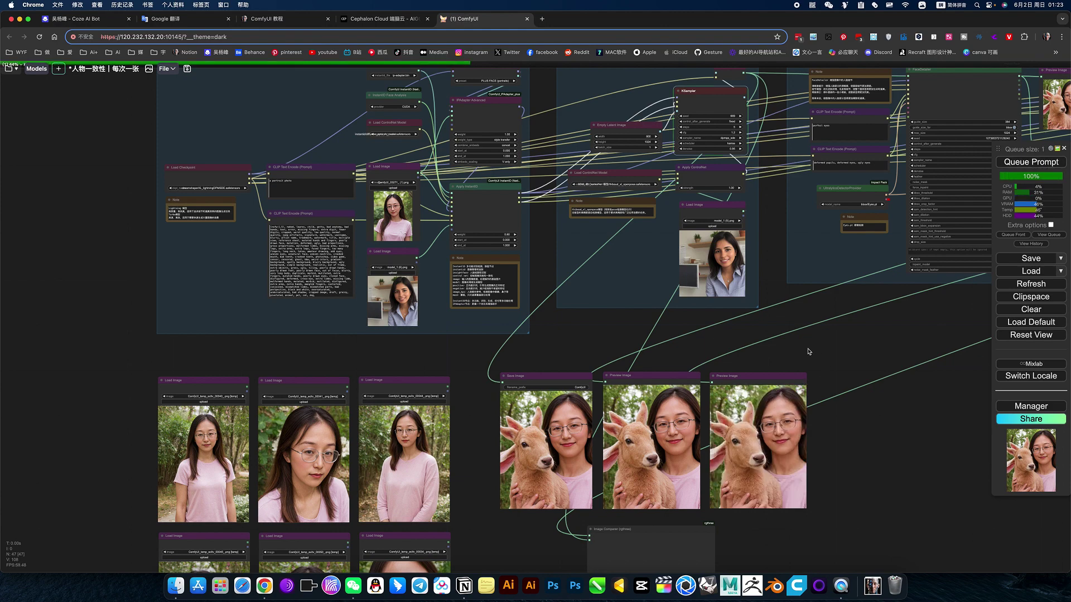
scroll(808, 351, up, 4)
scroll(809, 351, up, 1)
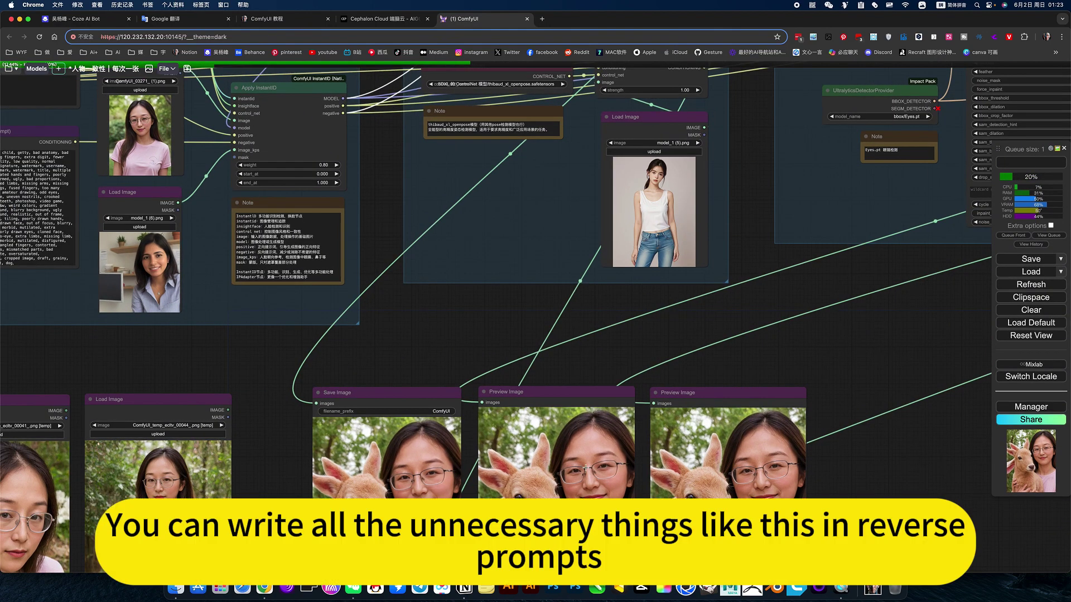
- Inspect the face, clothing and held object in the newly generated portraits up close
drag(481, 332, 576, 320)
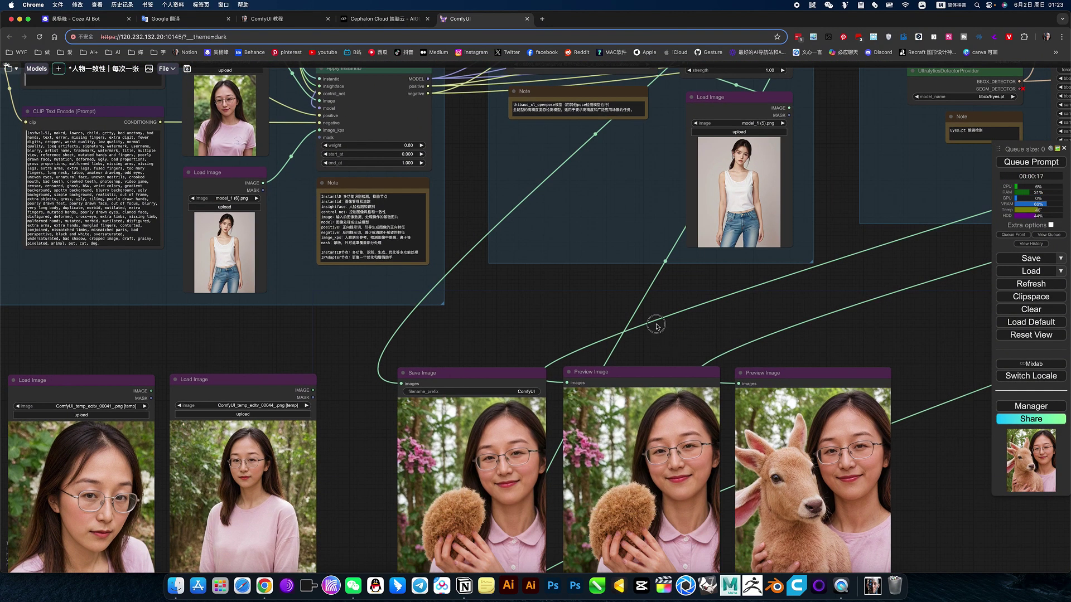
drag(656, 324, 621, 294)
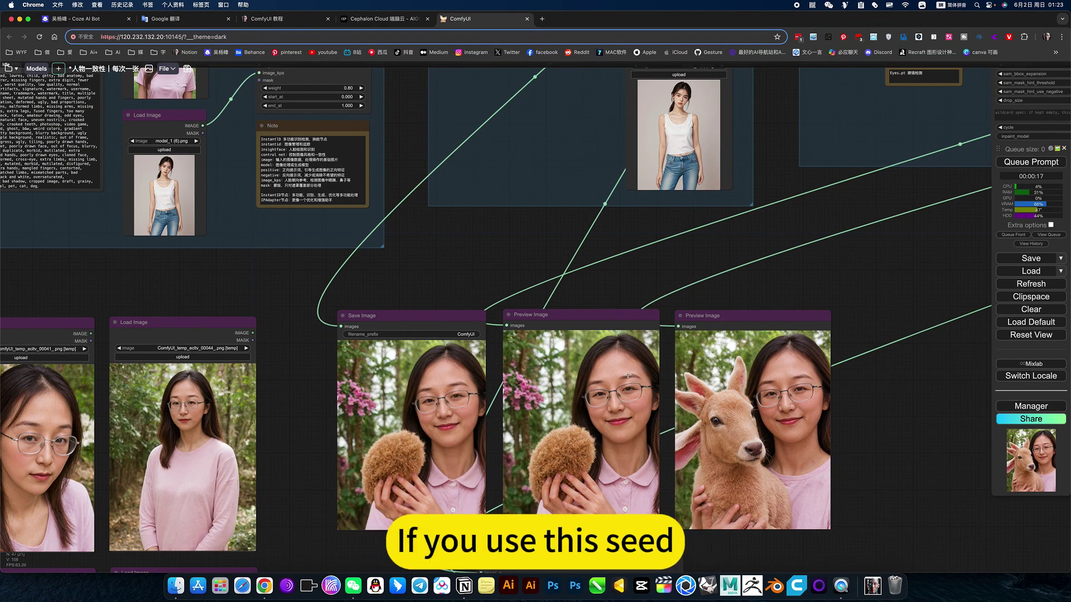
scroll(639, 473, up, 12)
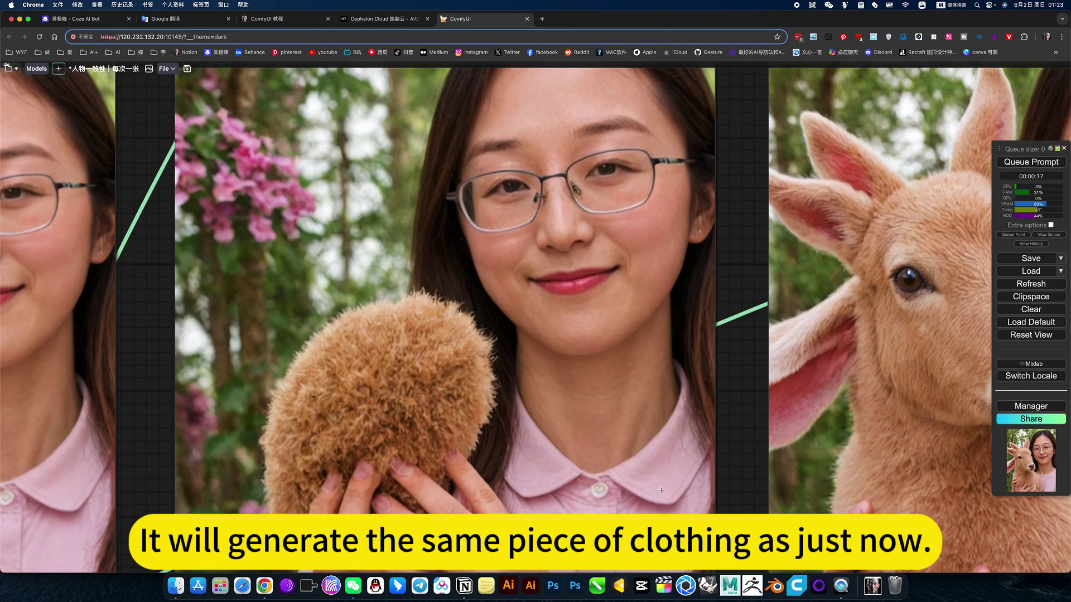
scroll(636, 502, down, 12)
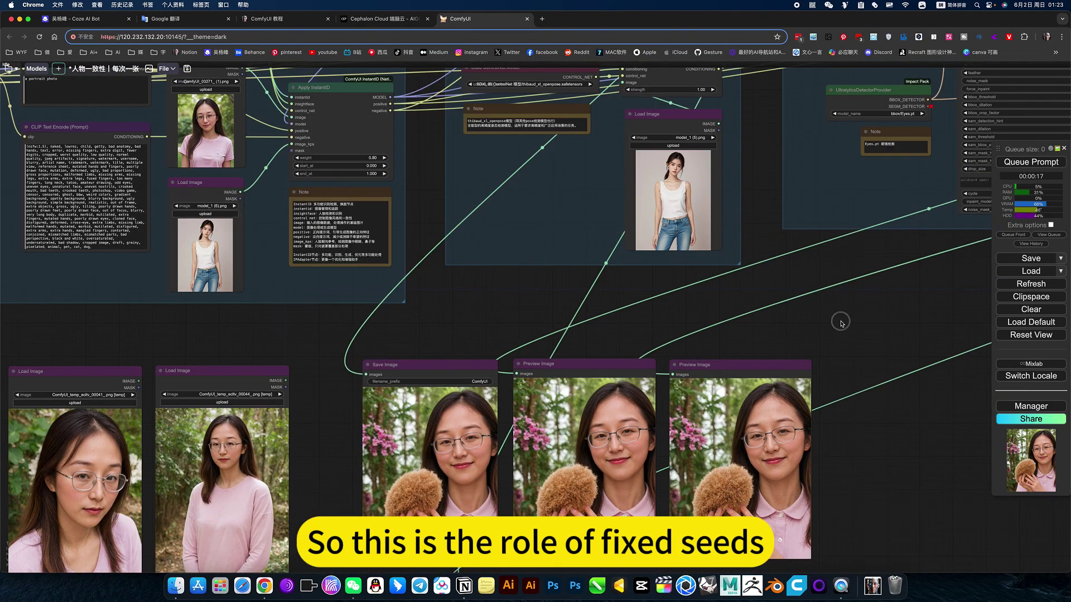
- Load the portrait of the bearded old man in a cap as the face reference and queue the workflow
drag(840, 323, 835, 397)
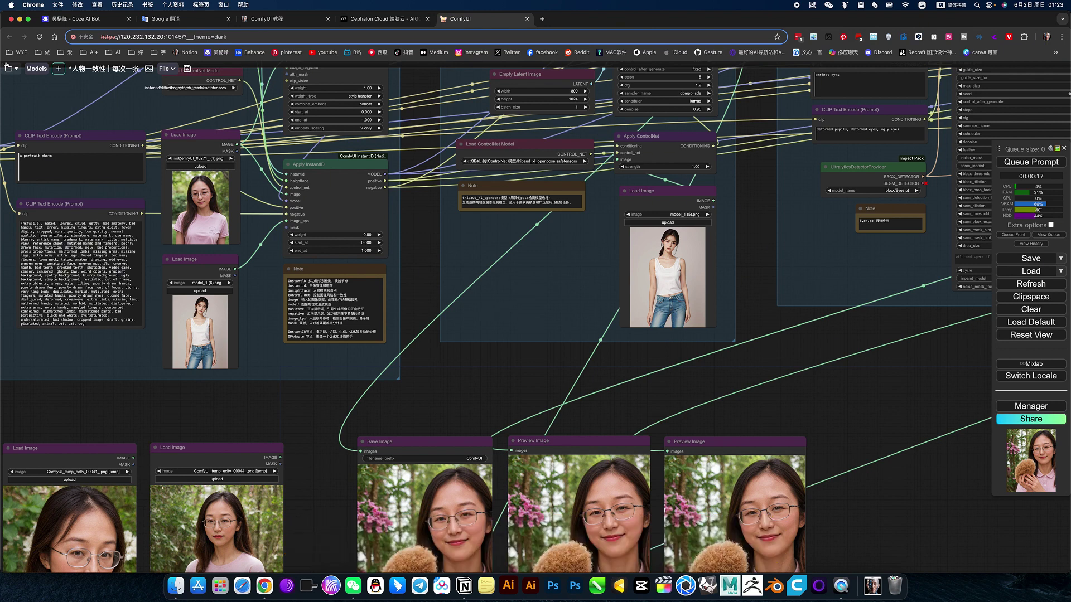
drag(613, 601, 221, 230)
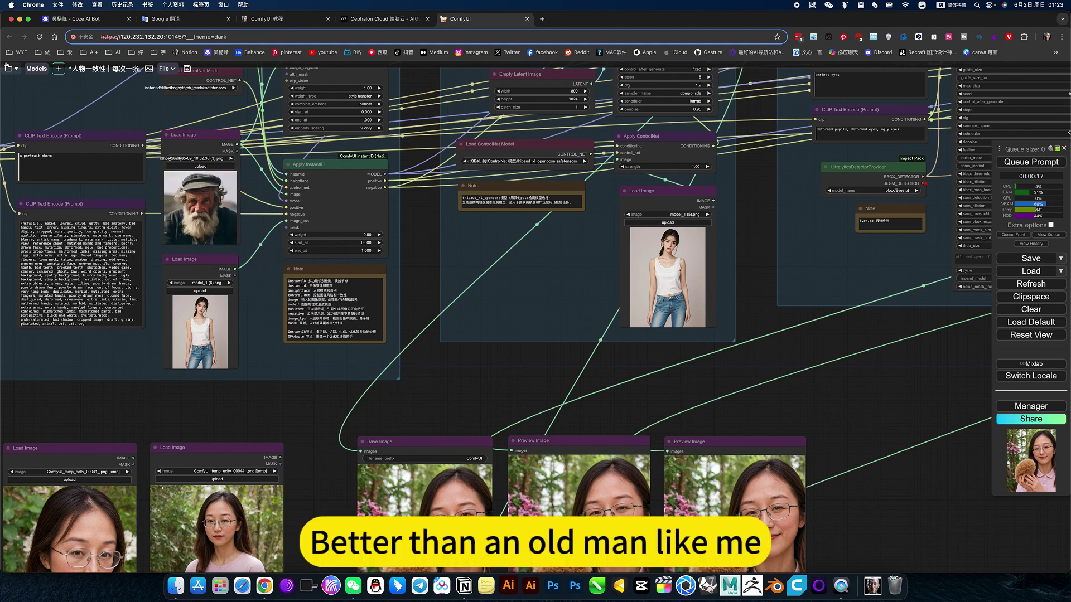
click(1031, 162)
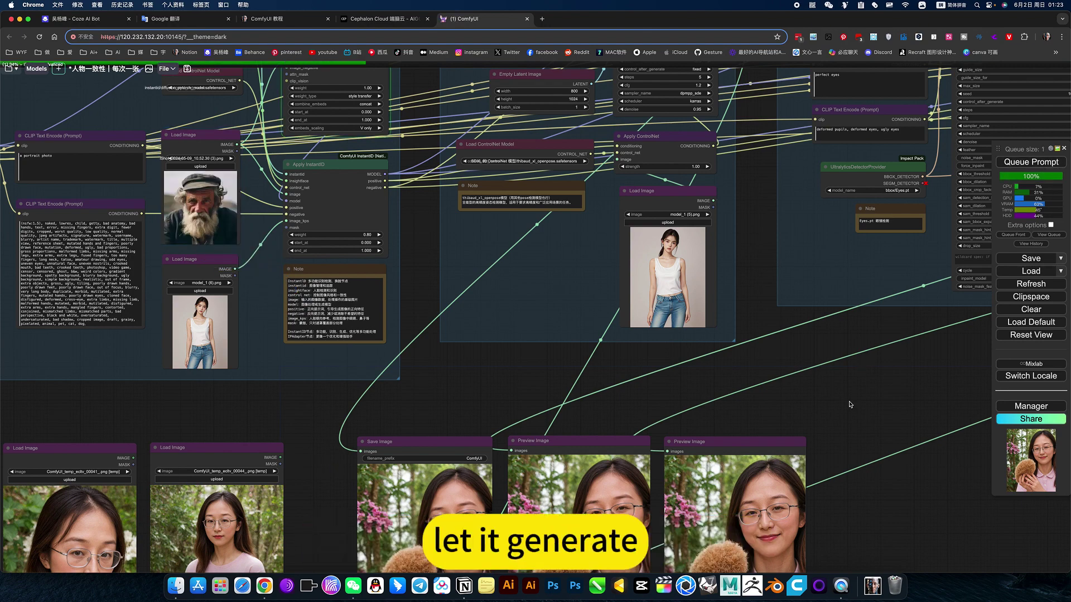
- Review the KSampler's fixed seed while following the old man's run through to the Save Image output
scroll(850, 405, down, 4)
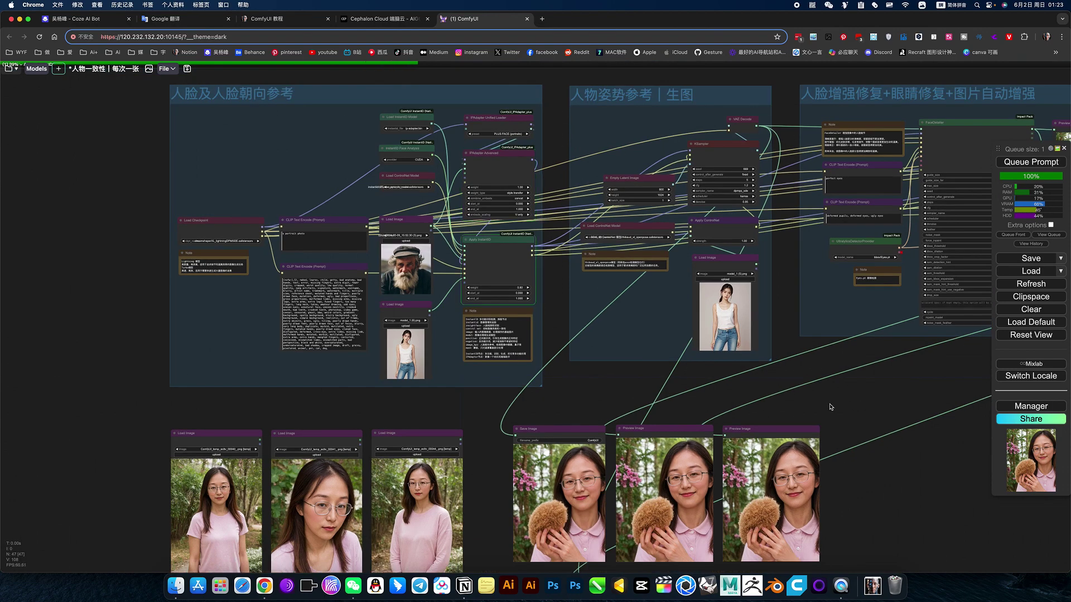
scroll(836, 406, up, 4)
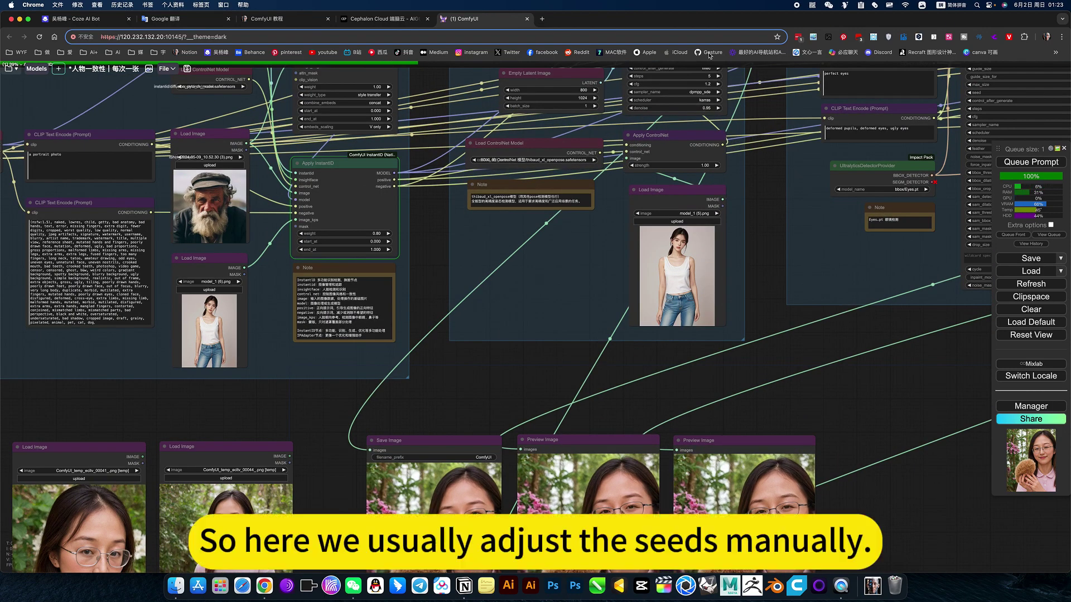
drag(756, 182, 756, 253)
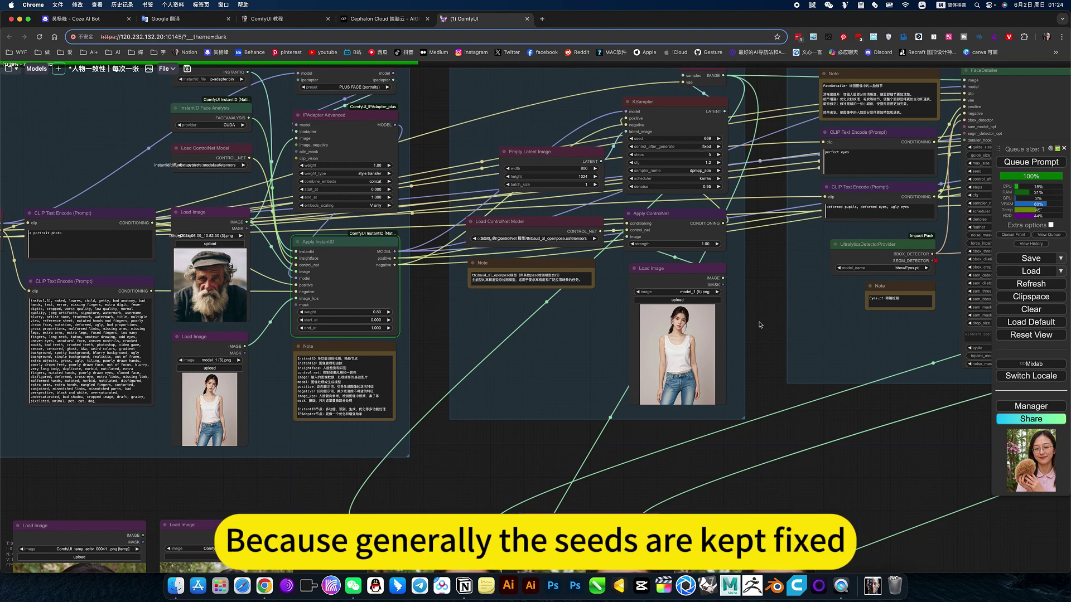
drag(759, 328, 760, 198)
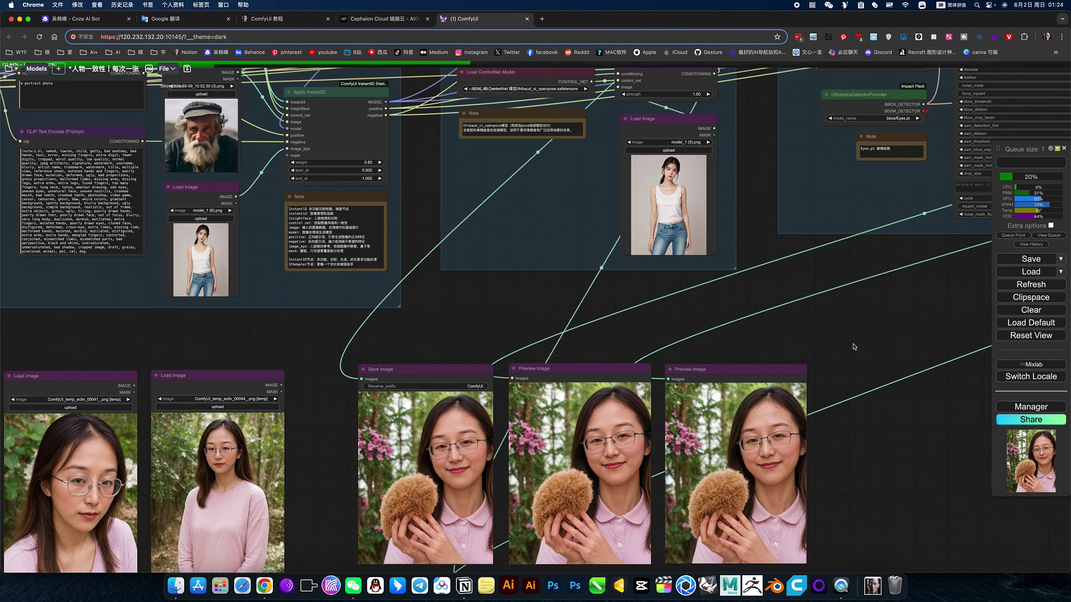
scroll(853, 347, down, 2)
scroll(854, 346, up, 2)
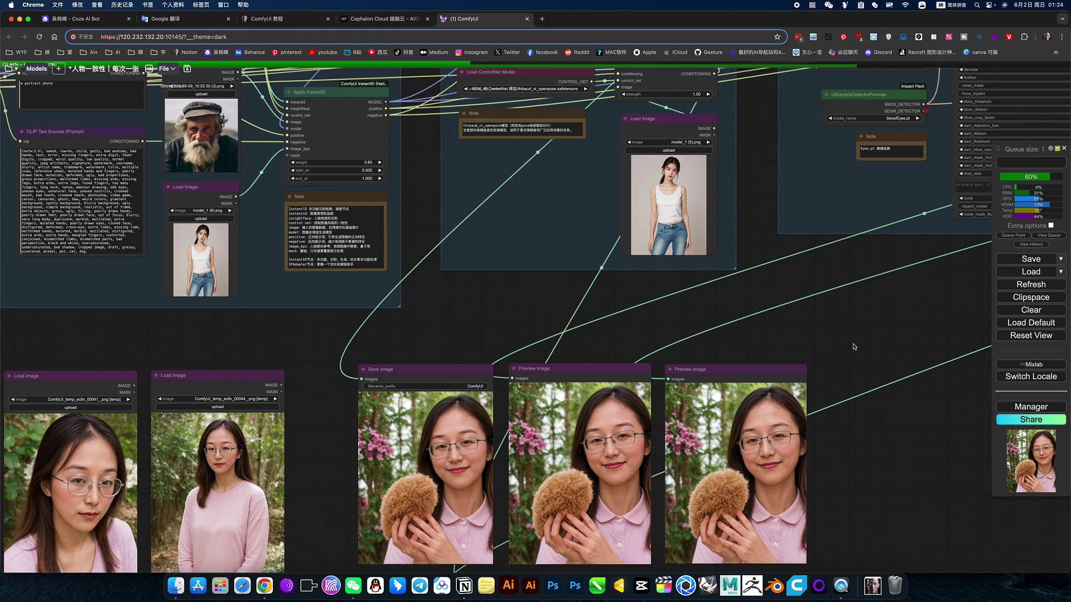
scroll(853, 346, down, 3)
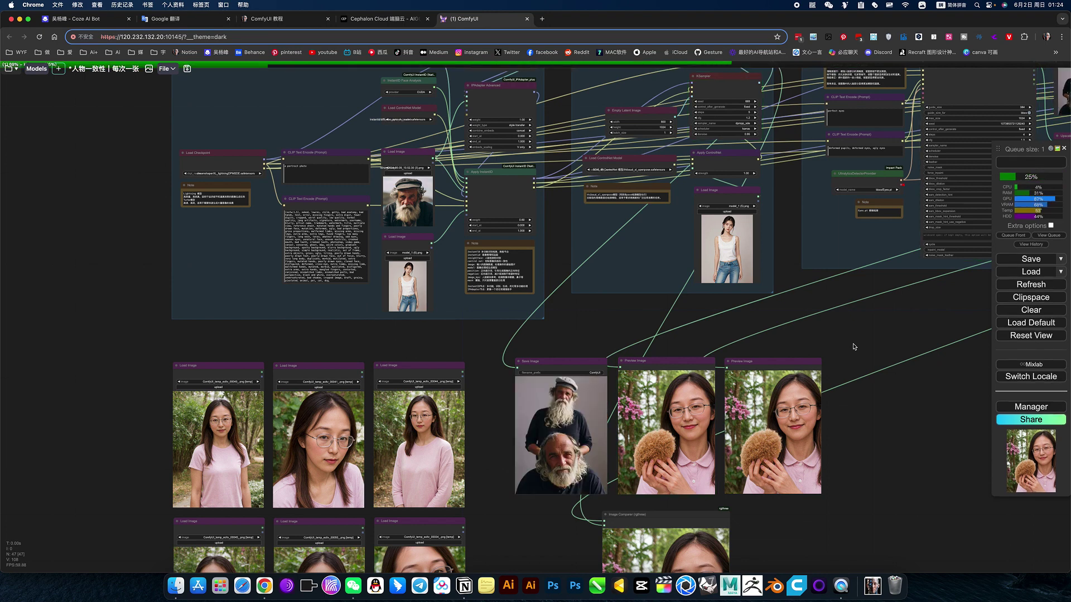
- Set the seed of the pose group's KSampler to 666 and queue the workflow again
click(748, 102)
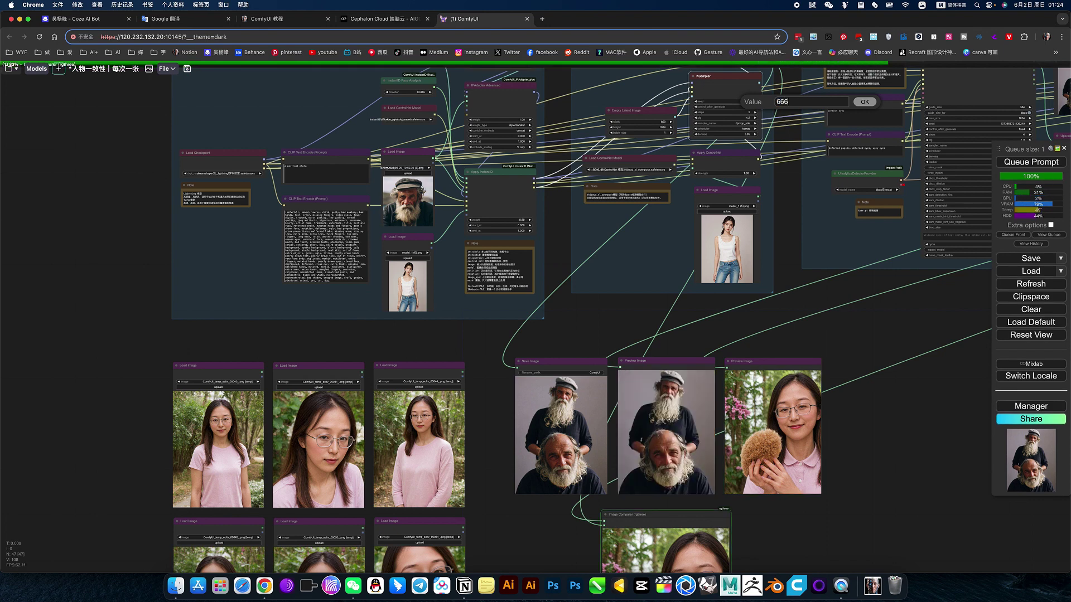
text(666)
key(Return)
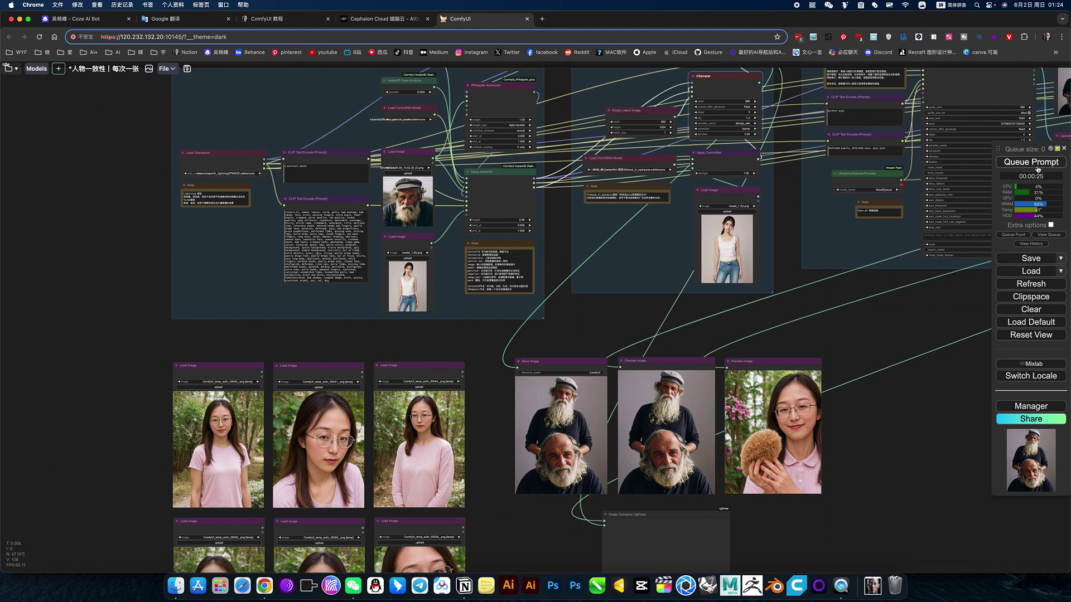
key(ctrl+Return)
- Review the Apply InstantID weight and the IPAdapter Advanced weight and weight_type options without changing them
scroll(524, 221, up, 12)
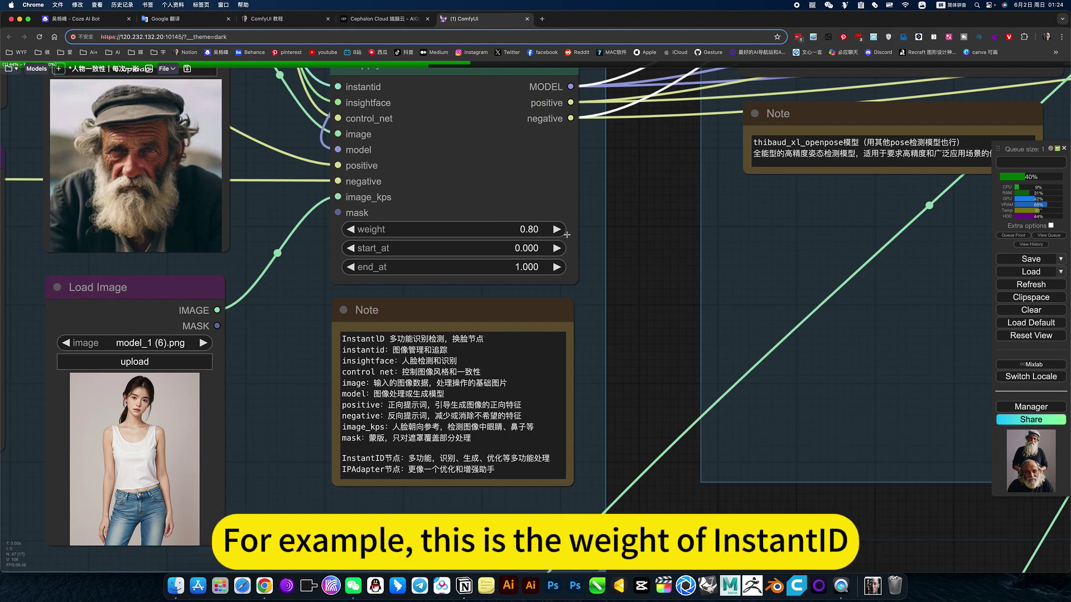
scroll(646, 246, down, 10)
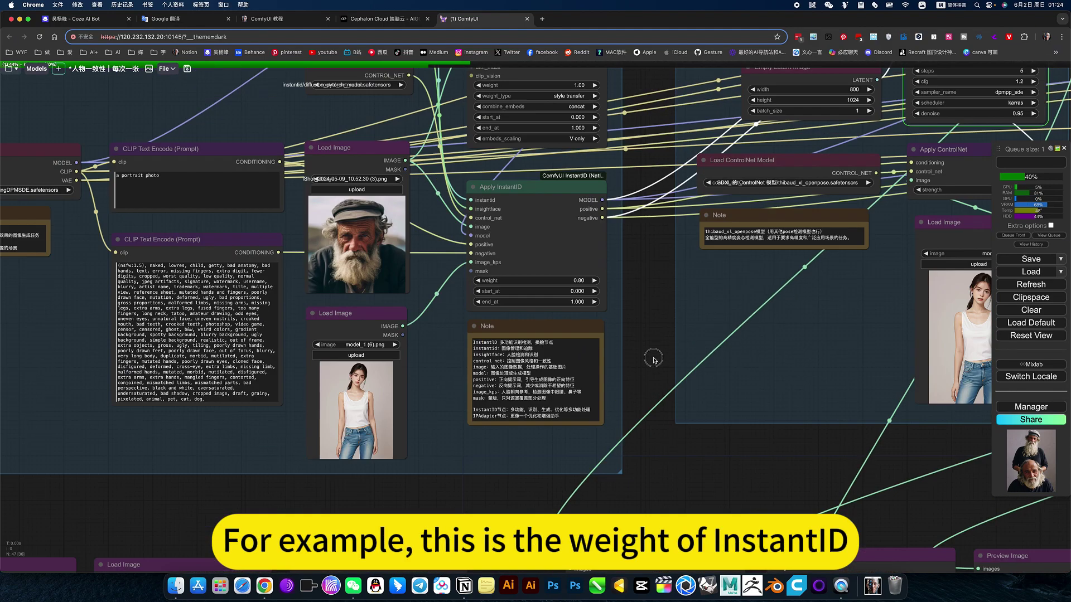
scroll(527, 225, up, 7)
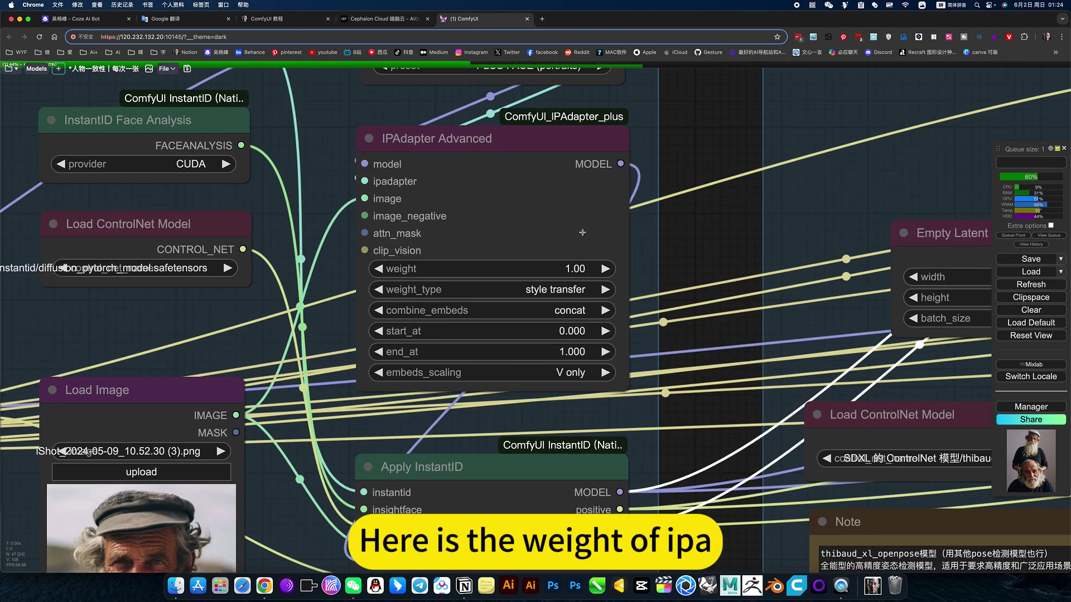
click(572, 290)
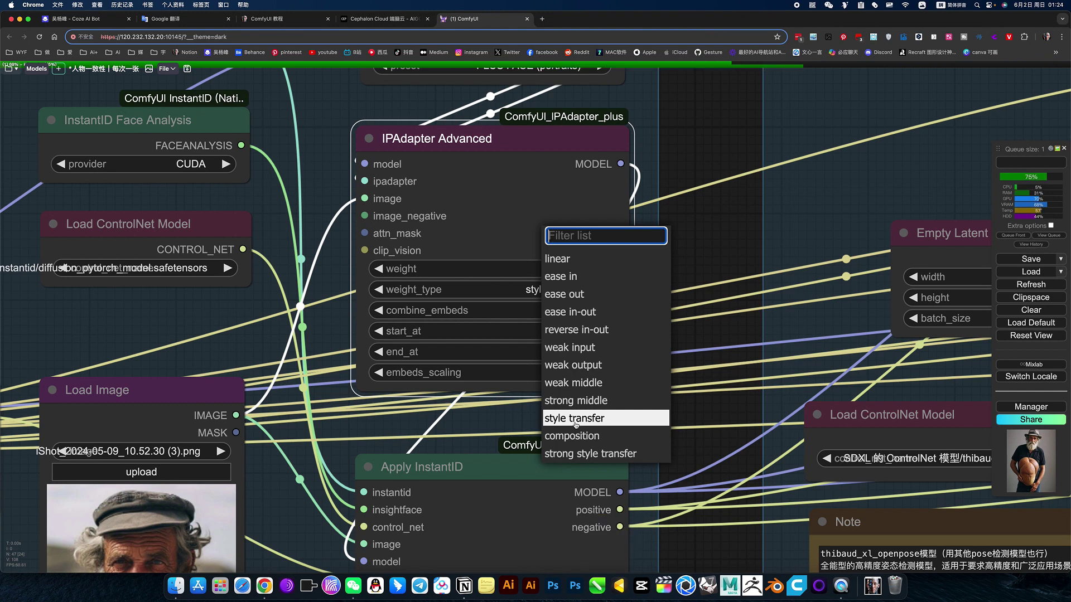
click(711, 202)
scroll(715, 228, down, 5)
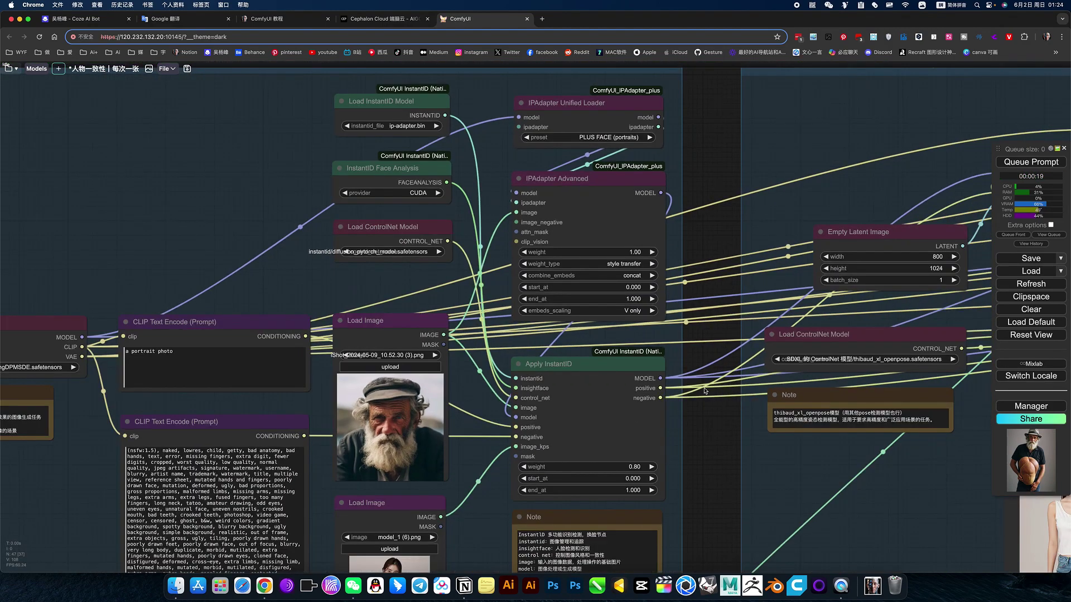
- Inspect the old man's portraits from the seed 666 run in the Save Image and Preview Image nodes
scroll(700, 424, down, 10)
scroll(697, 413, right, 8)
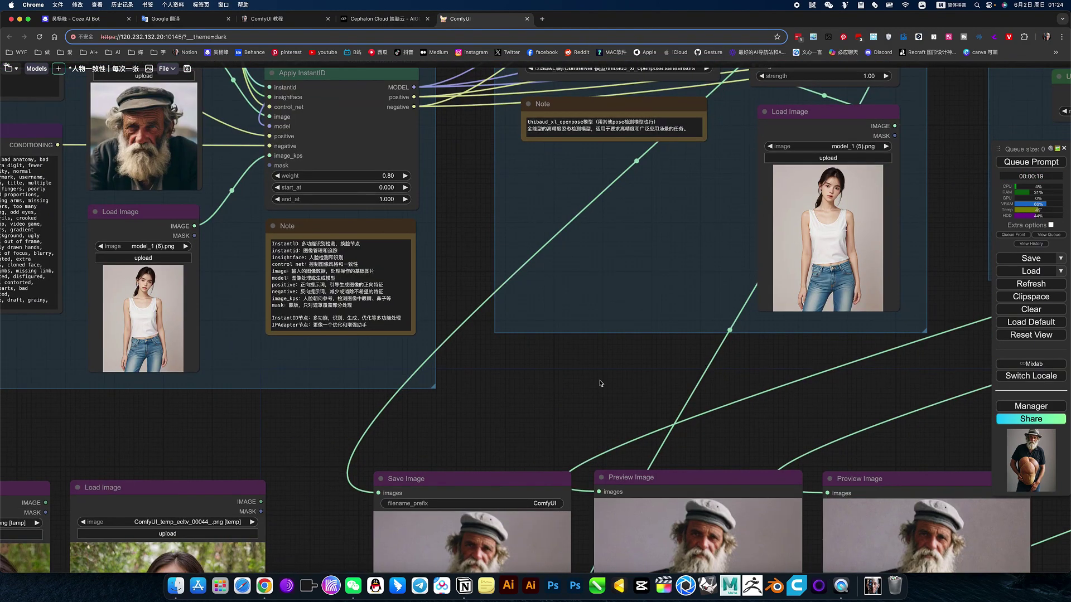
drag(600, 383, 523, 194)
scroll(523, 204, down, 4)
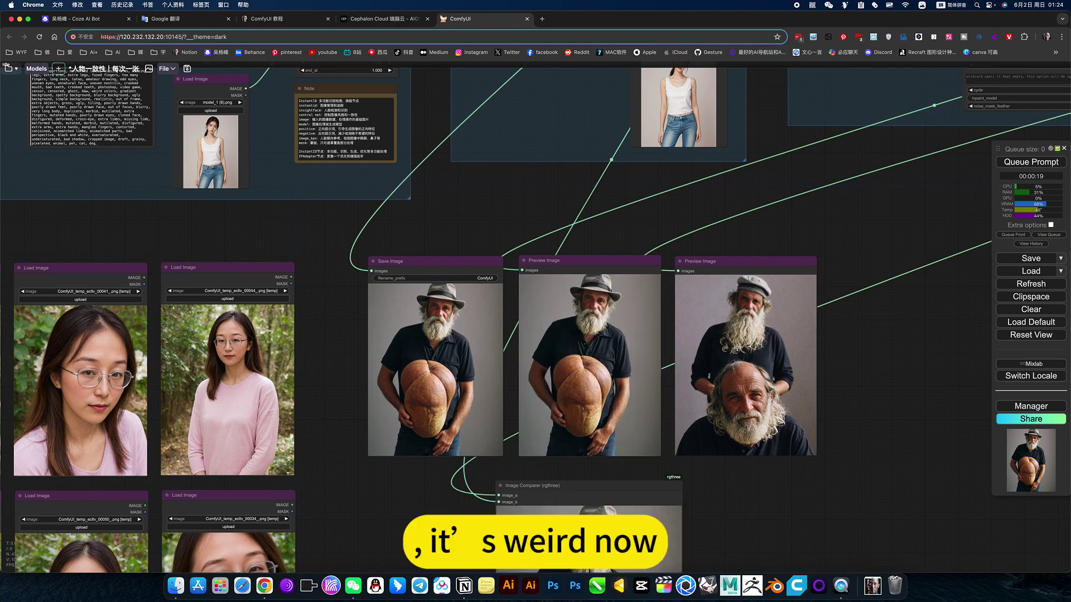
- Set the pose group's KSampler control_after_generate to randomize and queue the workflow
drag(534, 213, 531, 449)
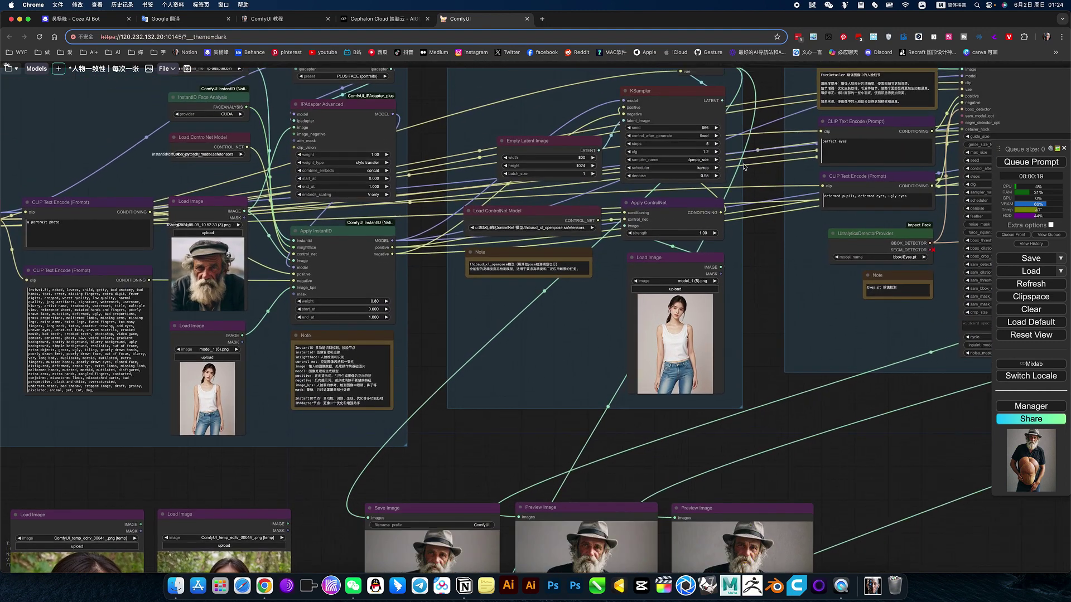
scroll(704, 137, down, 5)
click(704, 135)
click(716, 163)
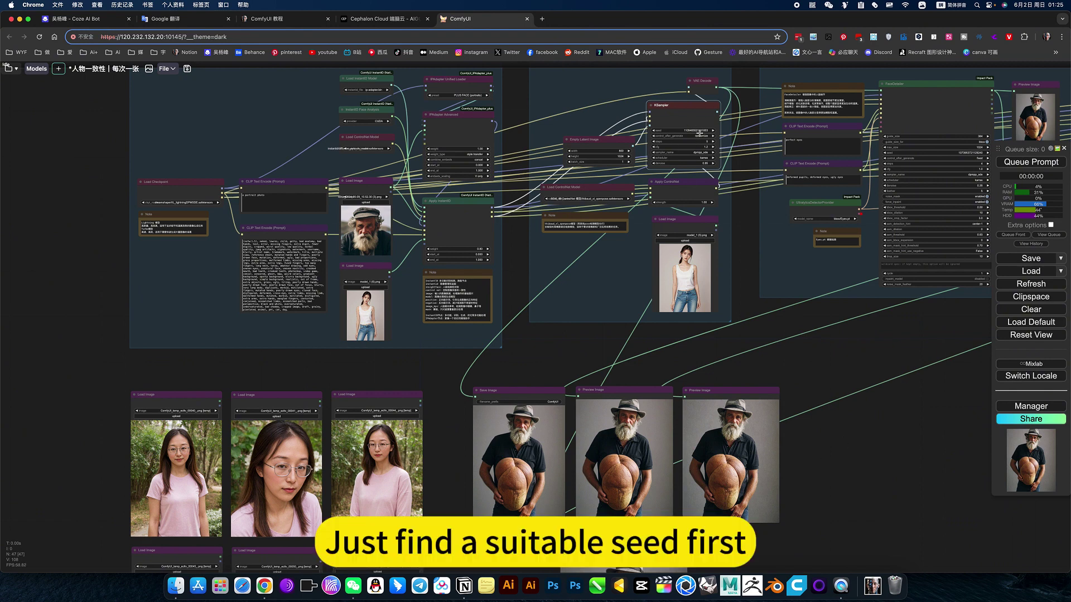
click(1048, 165)
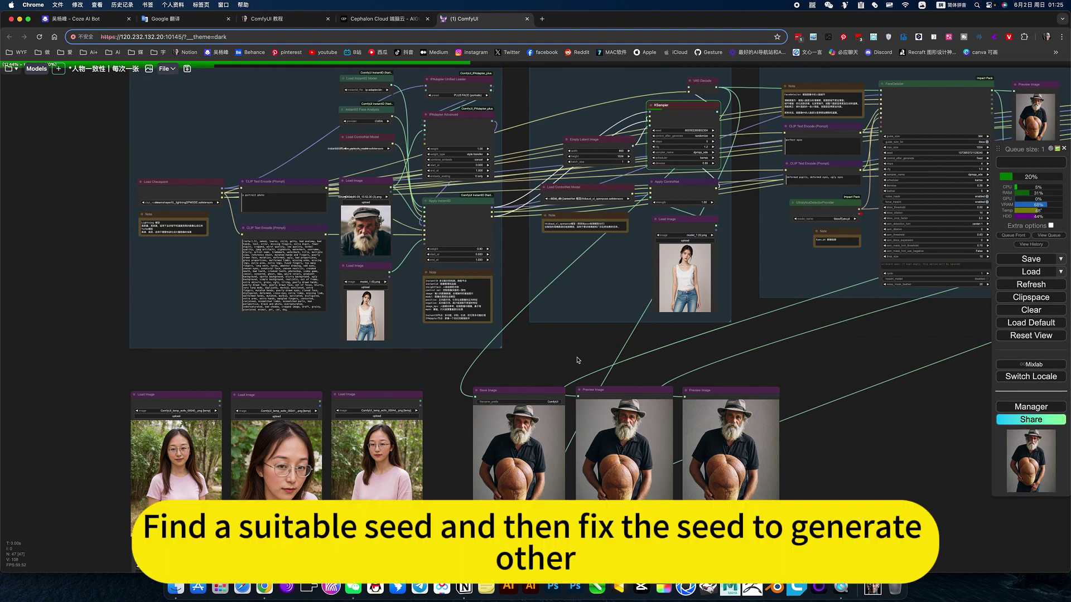
- Follow the random-seed run and compare the hat, clothing and held object across the outputs with the face reference
scroll(551, 359, up, 3)
scroll(551, 358, down, 3)
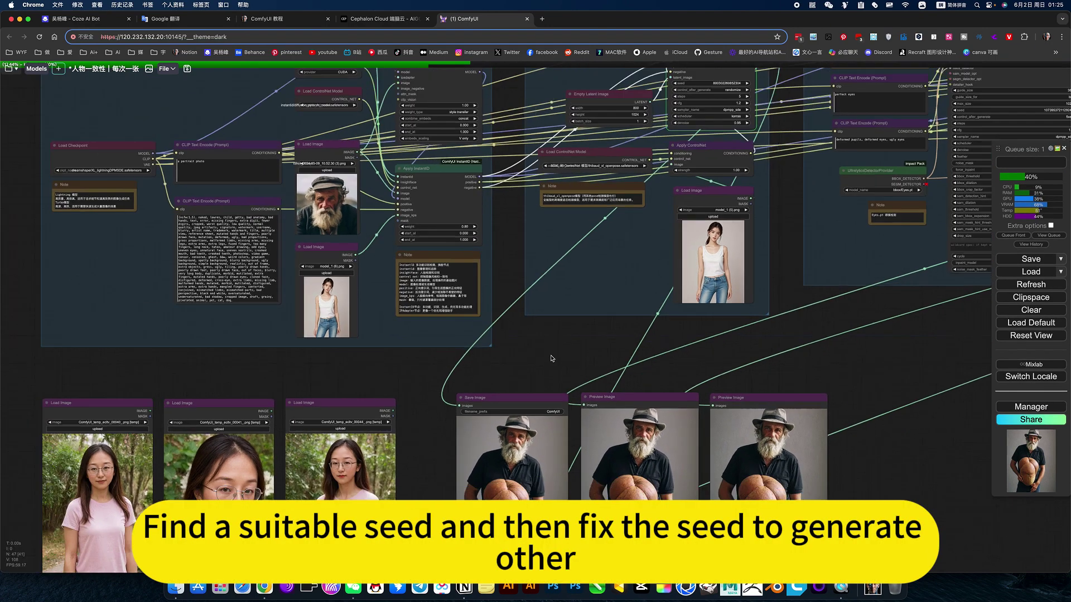
scroll(551, 358, up, 1)
scroll(551, 358, up, 3)
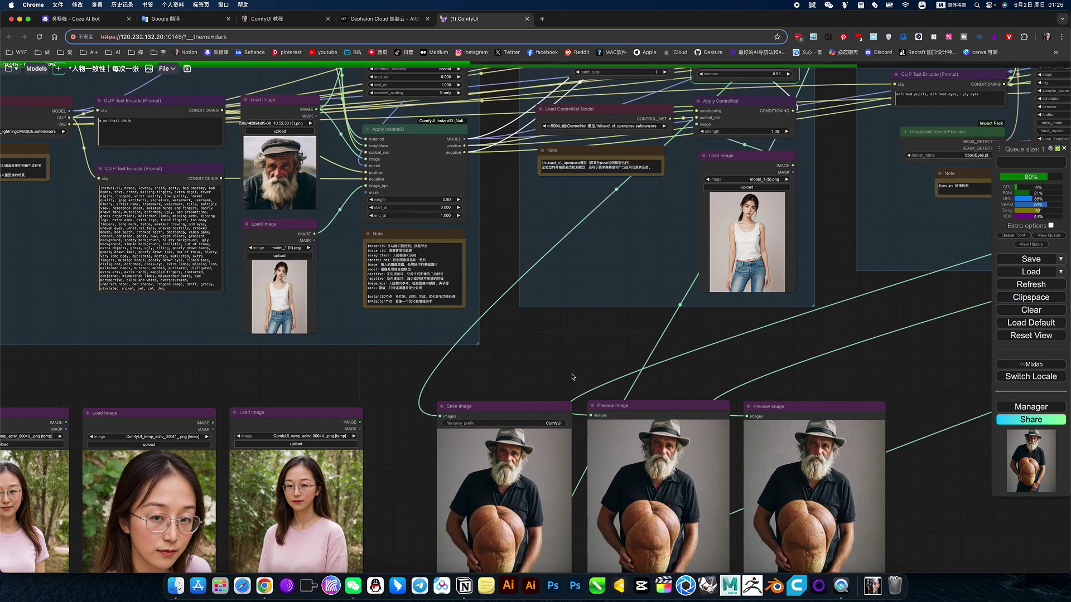
drag(567, 364, 553, 323)
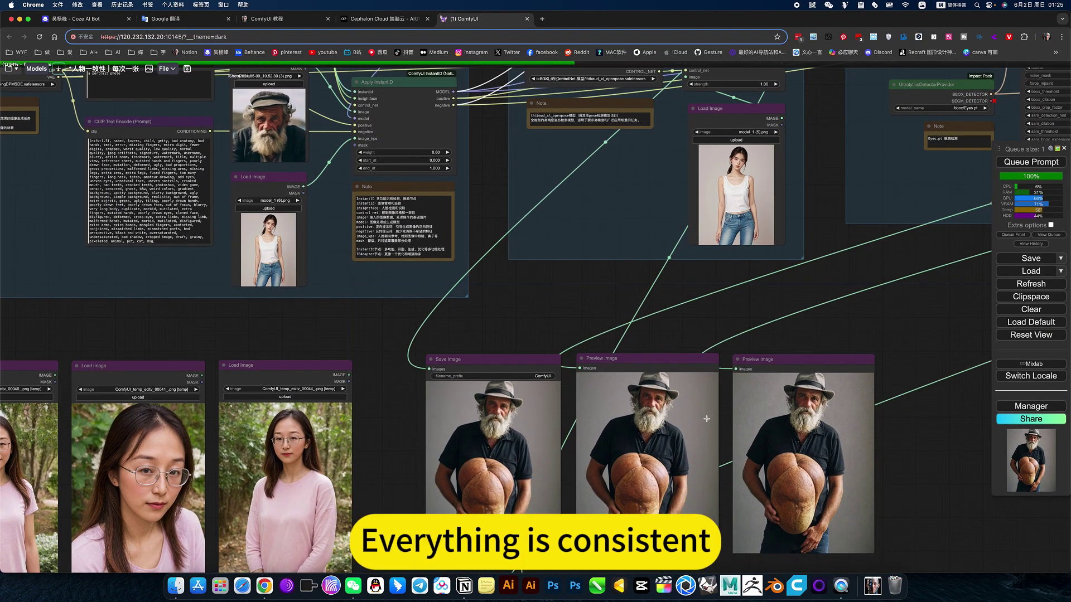
scroll(589, 297, up, 3)
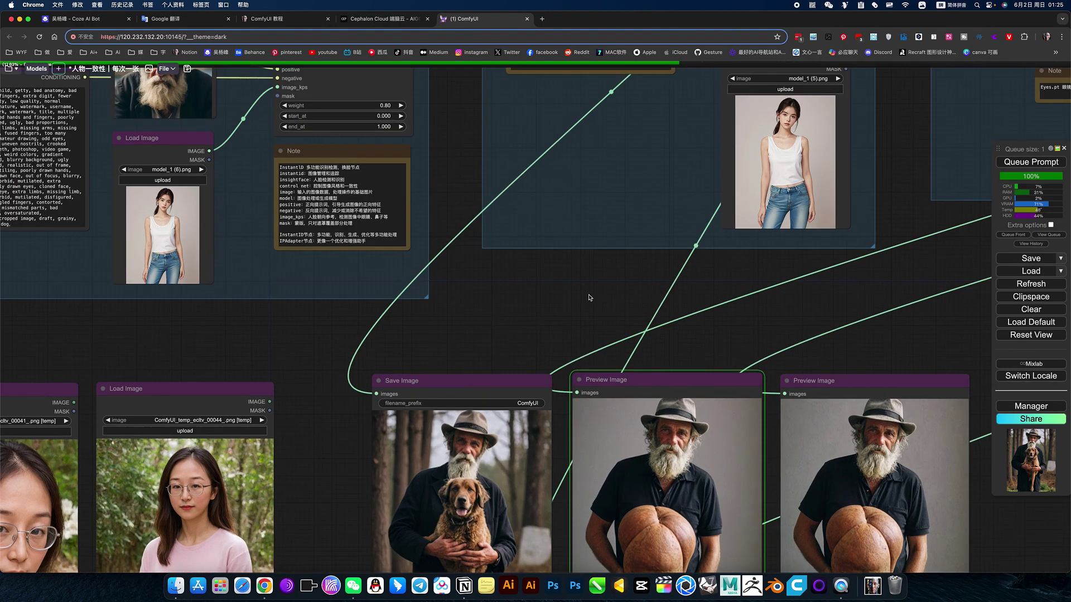
scroll(591, 293, down, 3)
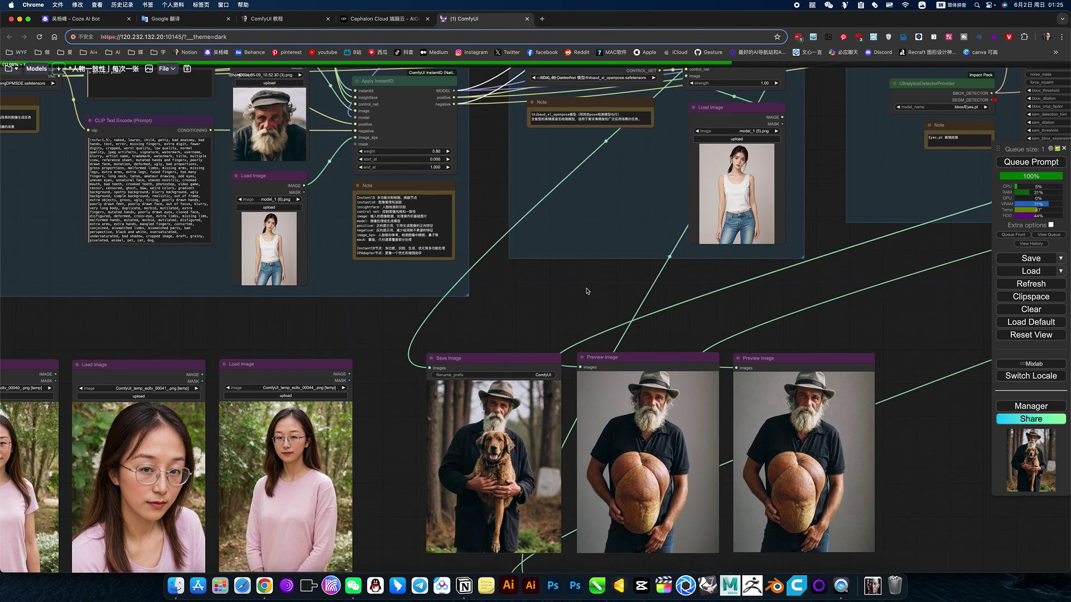
drag(584, 290, 829, 491)
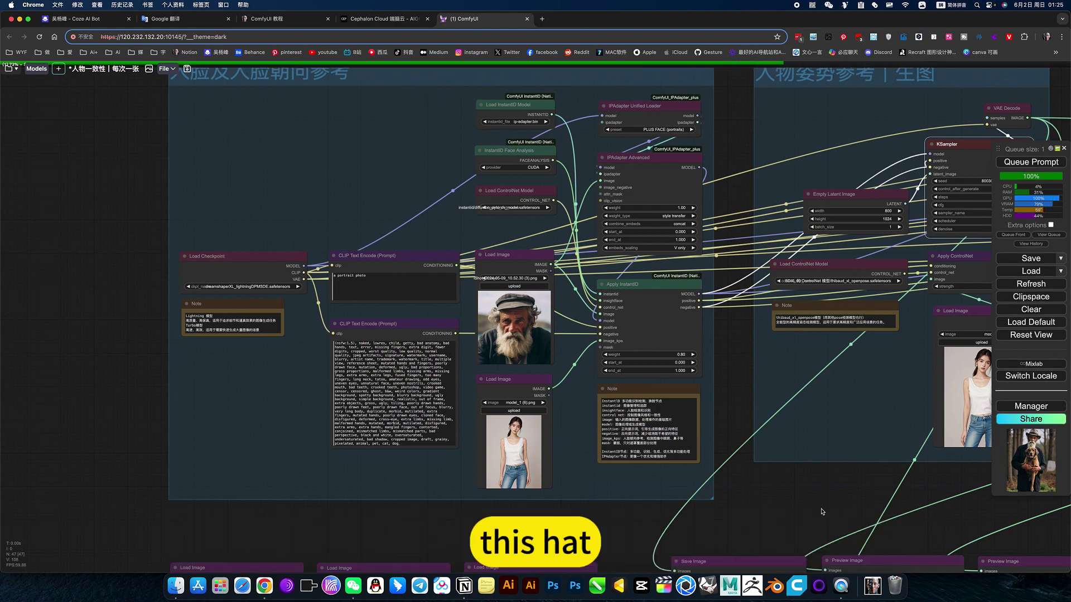
drag(637, 309, 624, 298)
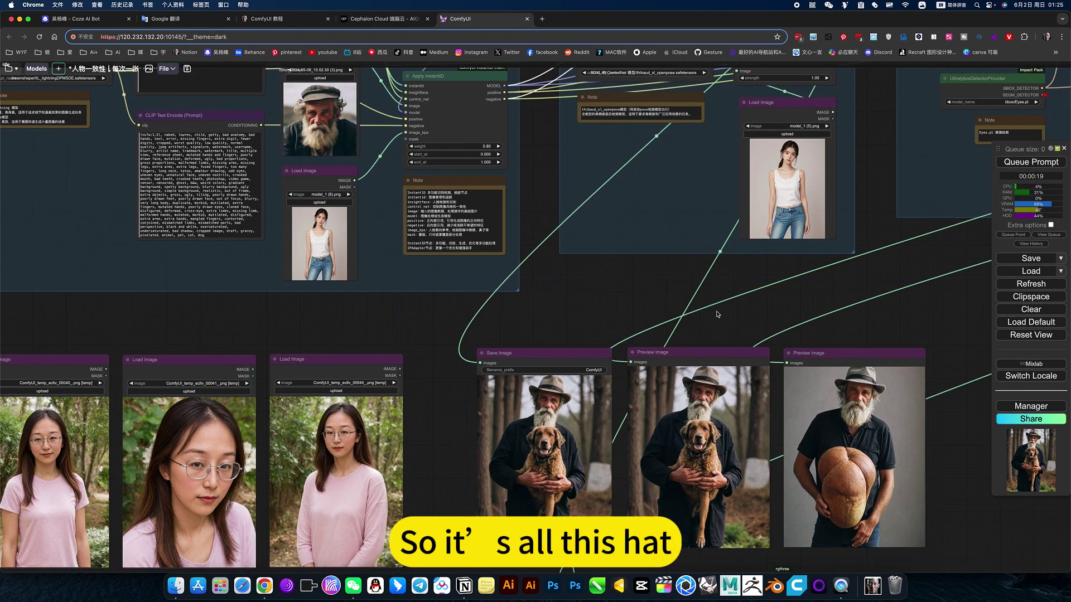
- Set the pose group's KSampler seed to 77 with control_after_generate fixed, and queue the workflow
drag(641, 278, 556, 261)
scroll(556, 261, up, 5)
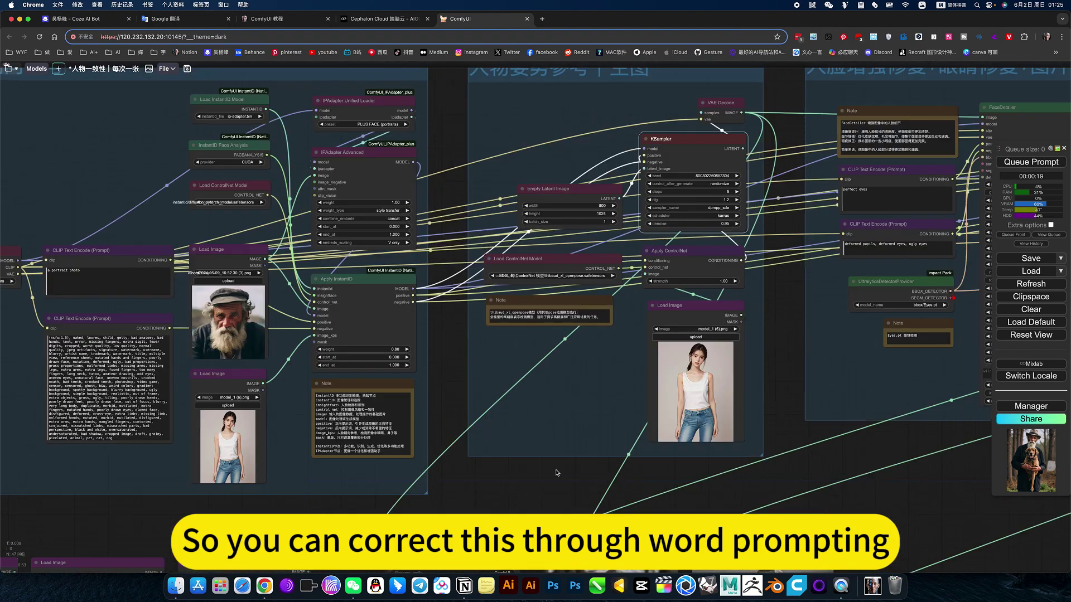
click(730, 178)
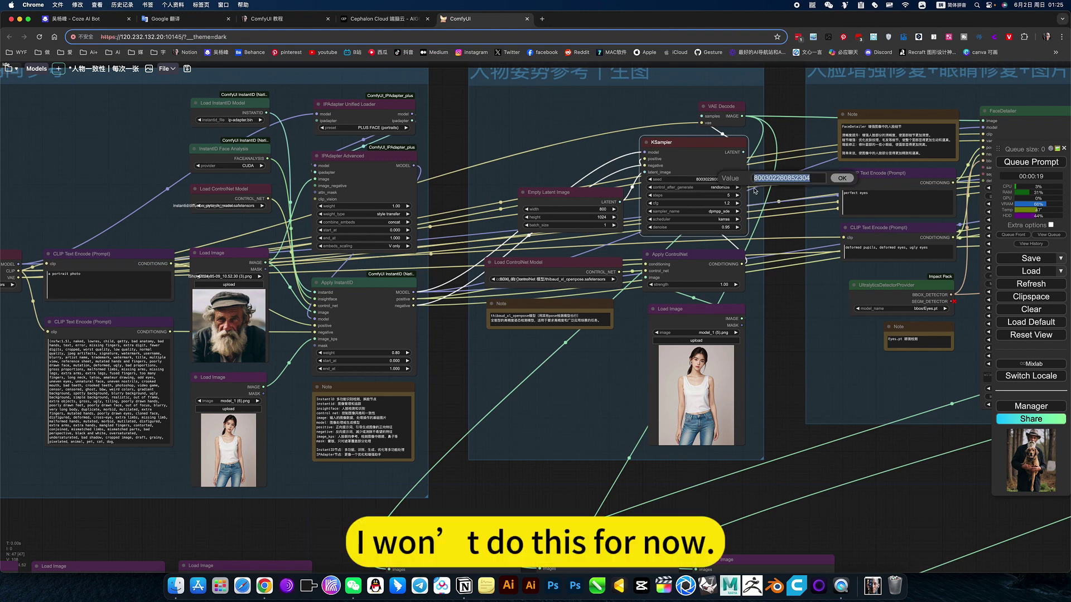
text(77)
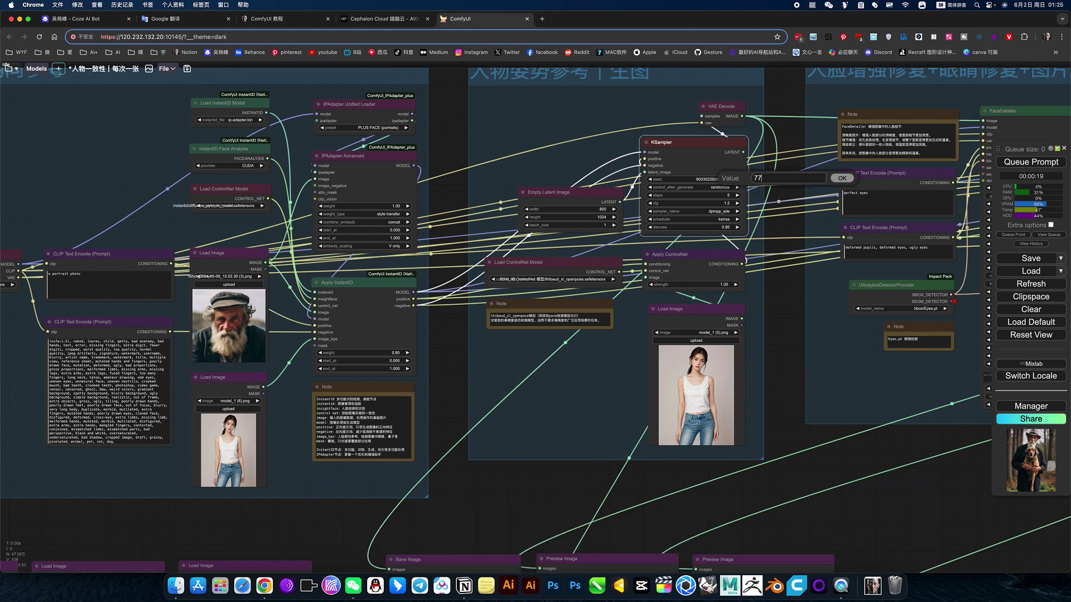
key(Return)
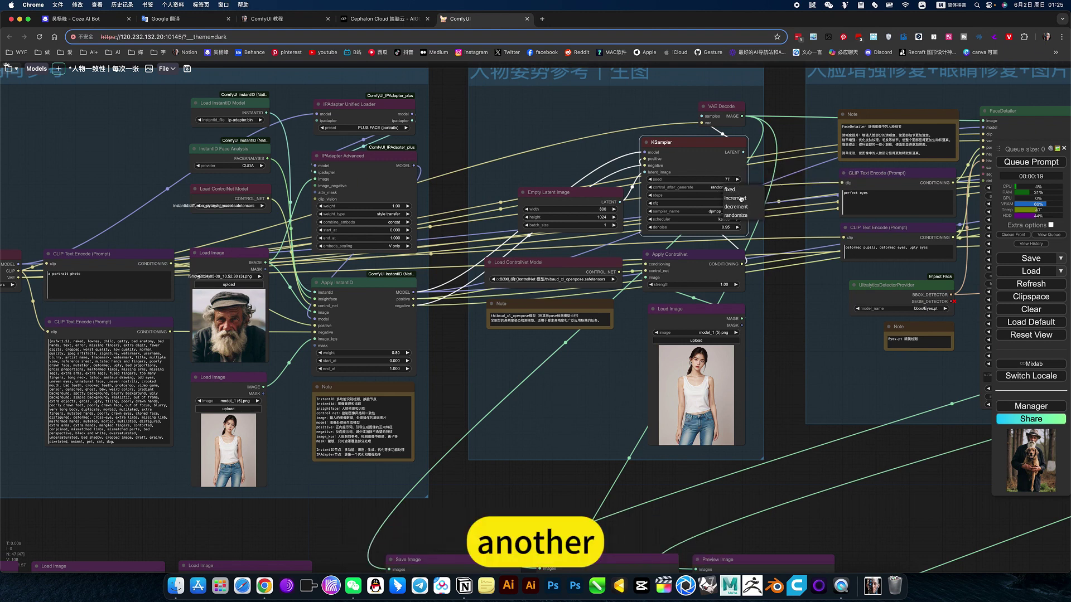
click(731, 191)
click(1021, 163)
- Copy the newly generated portrait of the old man with the dog into the first Load Image node of the results grid
drag(862, 516, 831, 321)
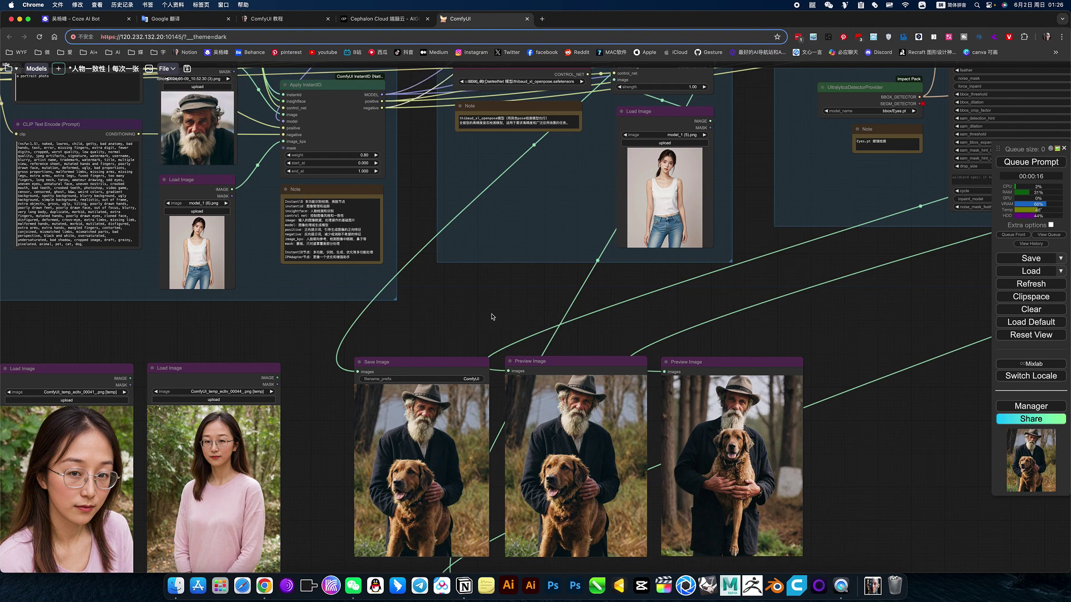
drag(502, 359, 712, 175)
right_click(634, 322)
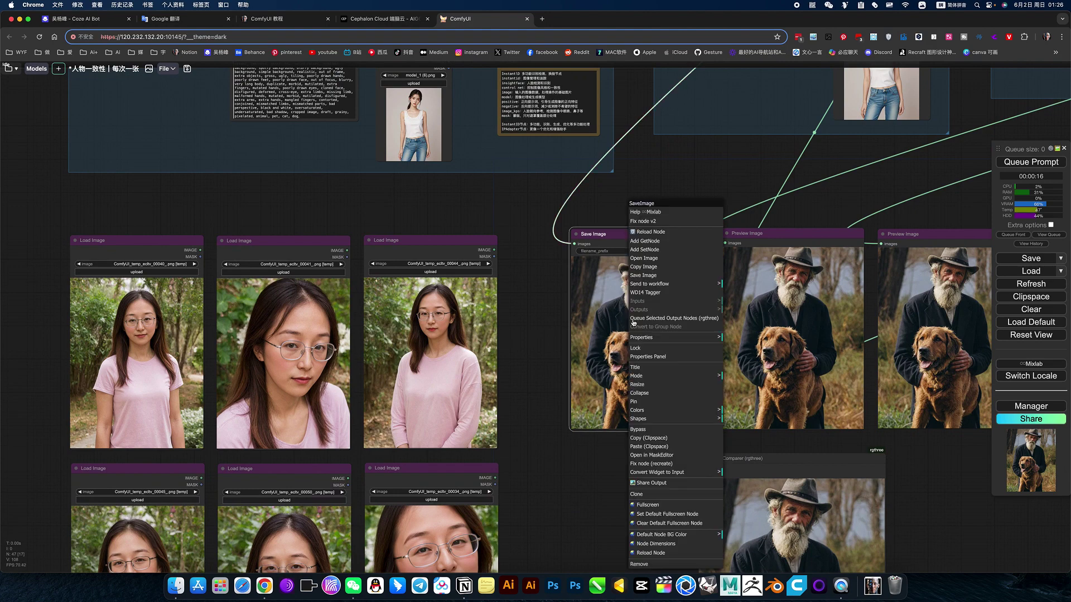
right_click(917, 323)
click(934, 448)
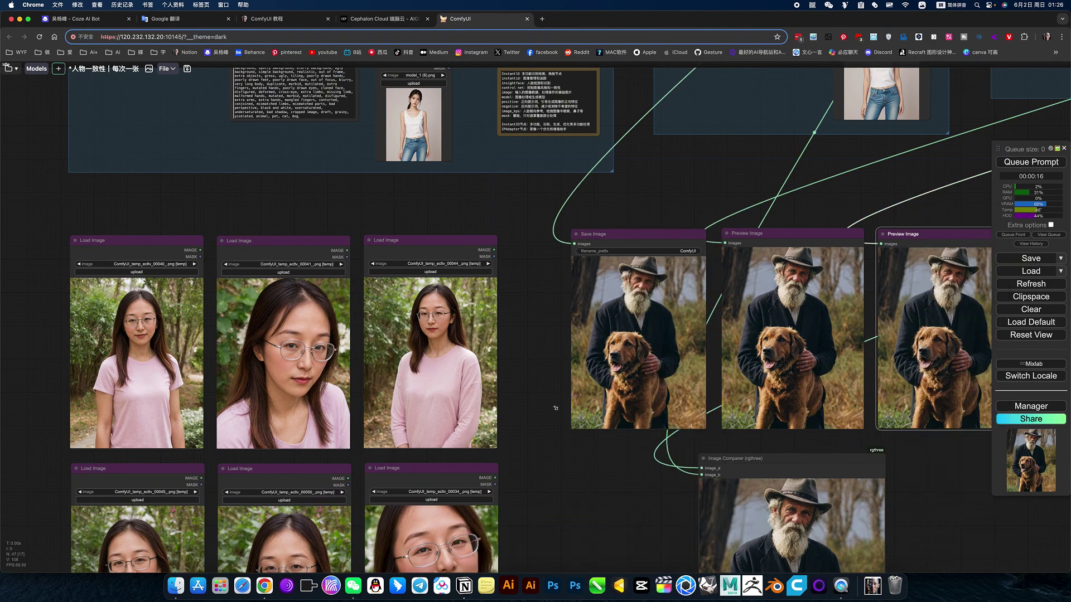
right_click(151, 338)
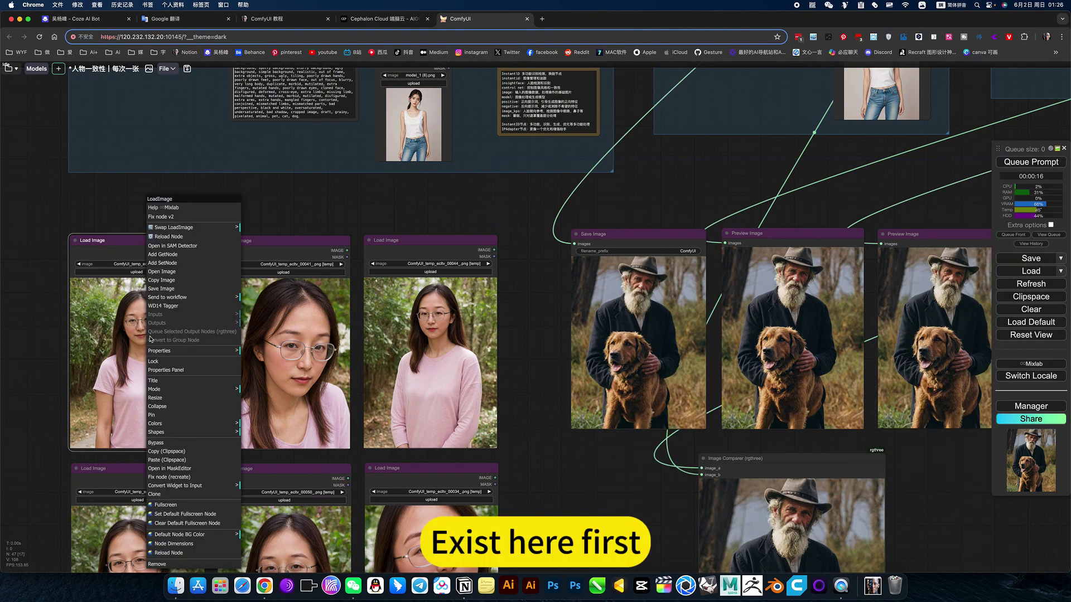
click(176, 460)
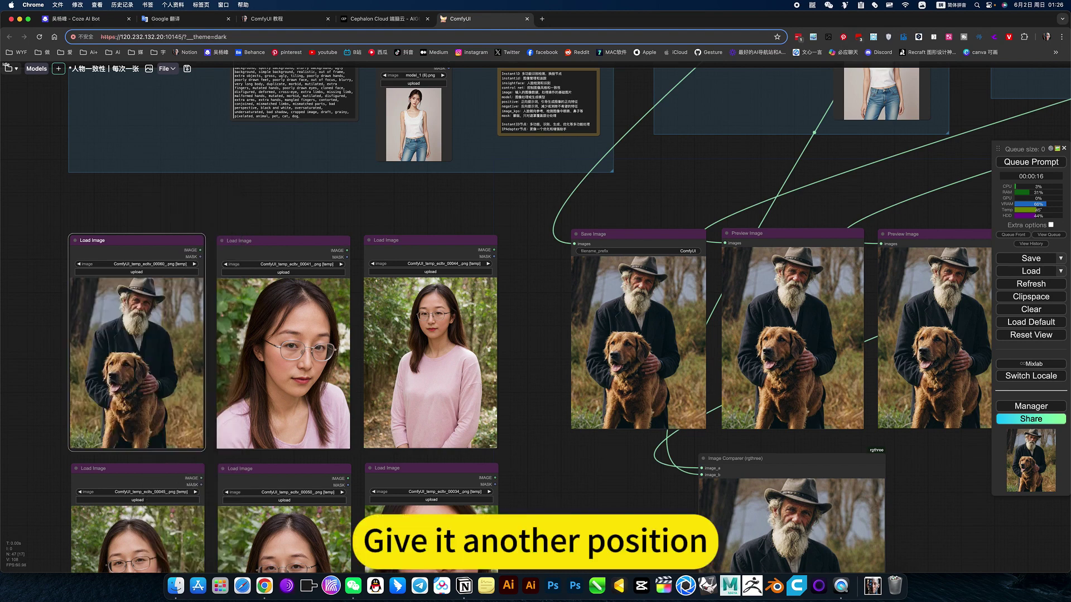
- Load the portrait of the woman in a patterned sweater as both the face-orientation and pose reference, and queue the workflow
drag(658, 232, 566, 323)
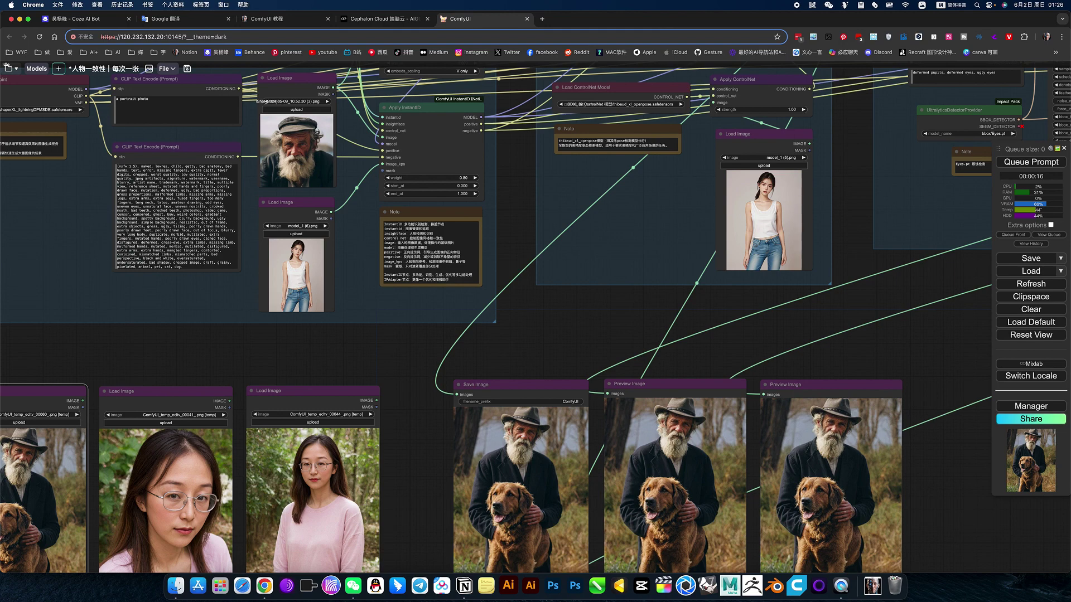
drag(355, 221, 308, 264)
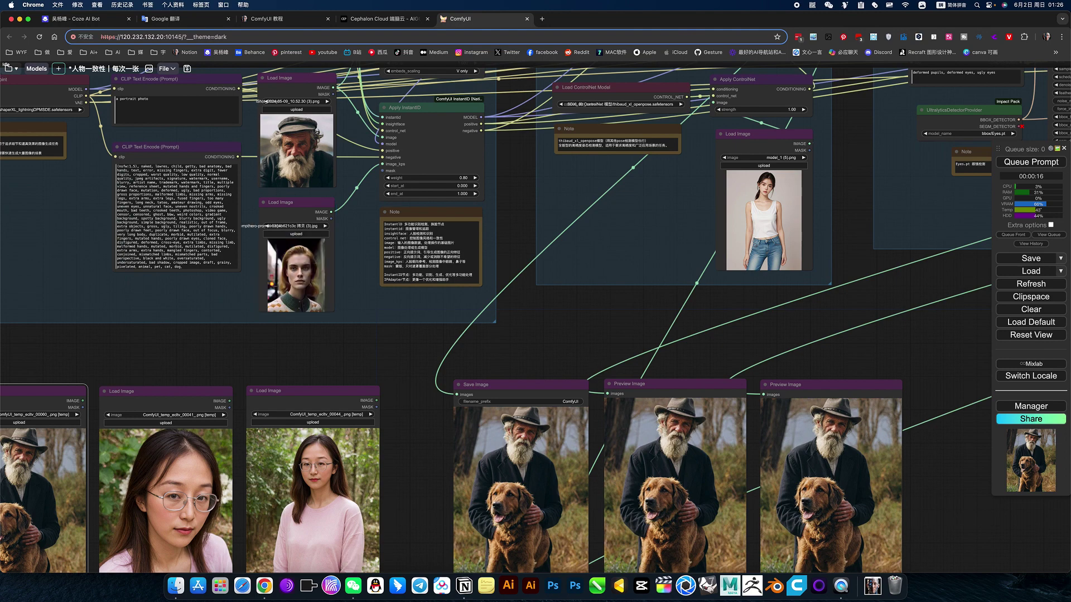
drag(619, 599, 774, 246)
click(1034, 163)
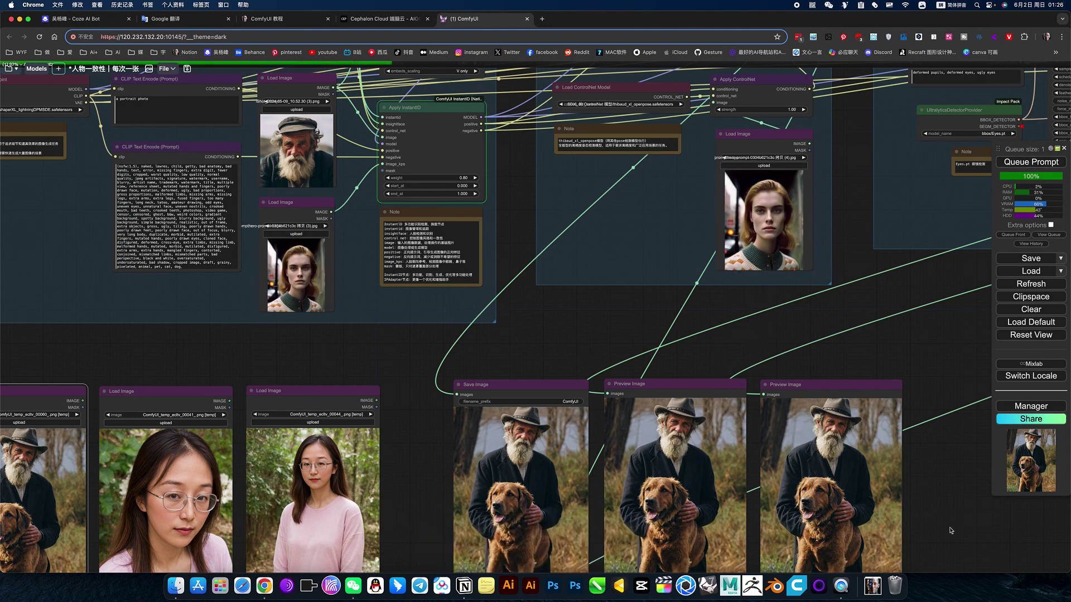
- Follow the run with the sweater portrait reference through to the generated images of the old man
scroll(887, 383, down, 4)
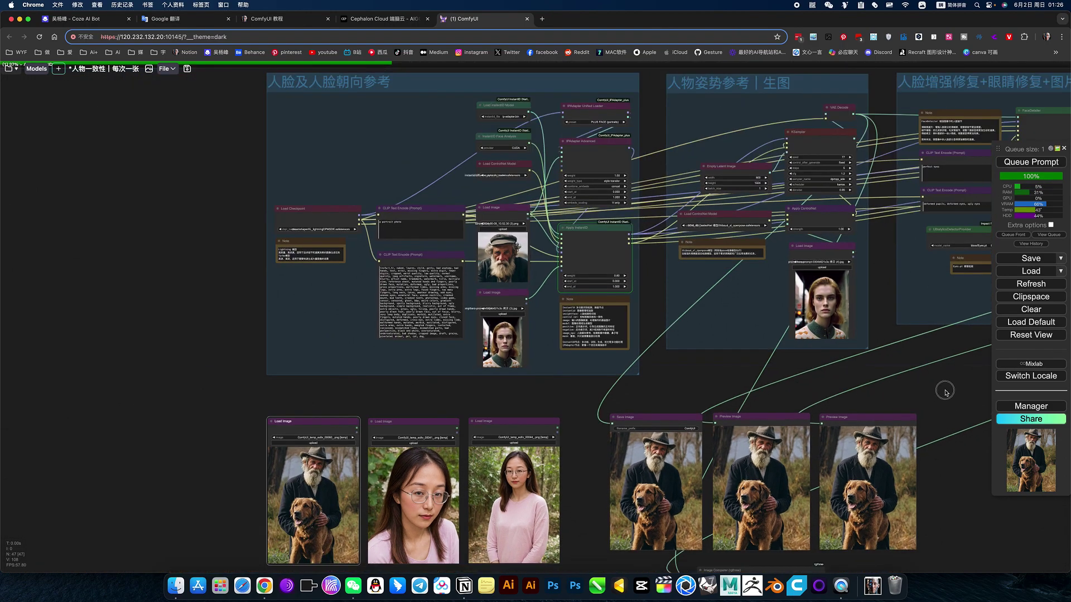
scroll(939, 385, up, 1)
scroll(950, 477, up, 4)
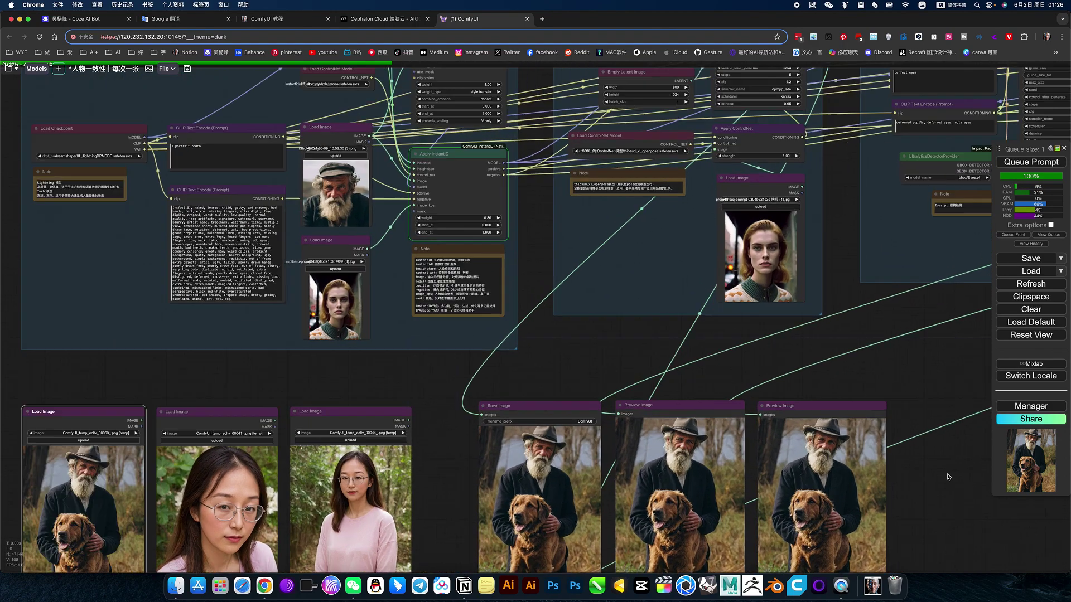
scroll(950, 477, down, 1)
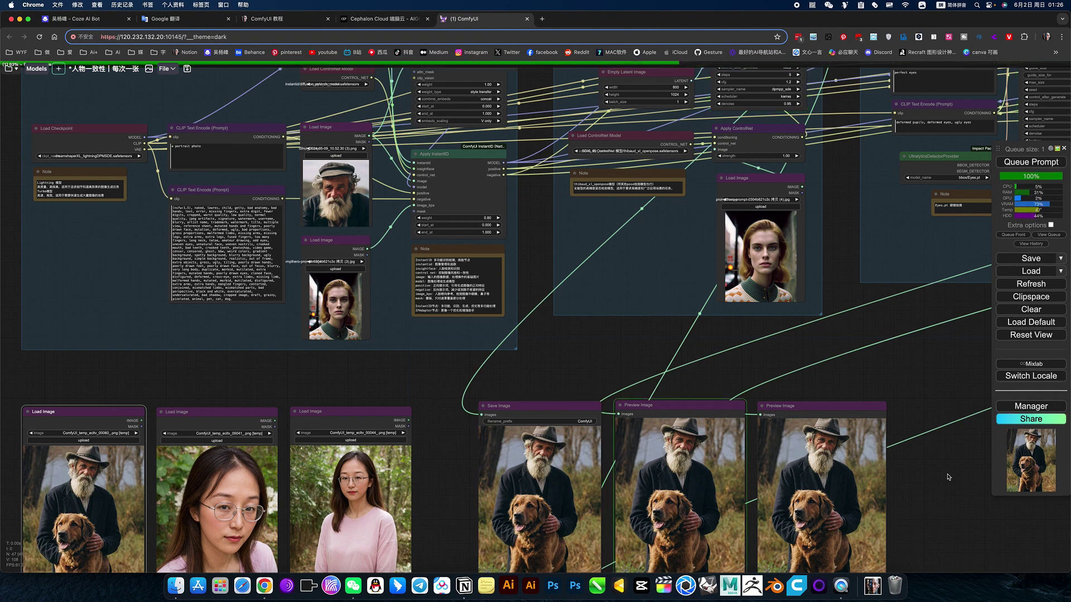
scroll(948, 478, down, 3)
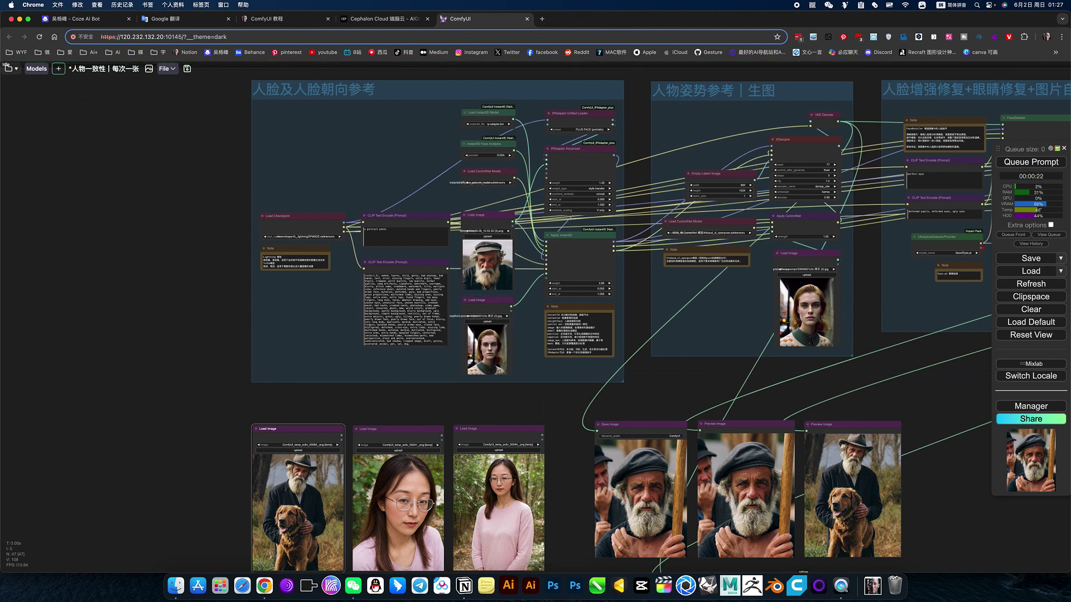
- Load the portrait of the woman in a black leather jacket as both the face-orientation and pose reference, and queue the workflow
drag(739, 283, 820, 315)
click(1041, 162)
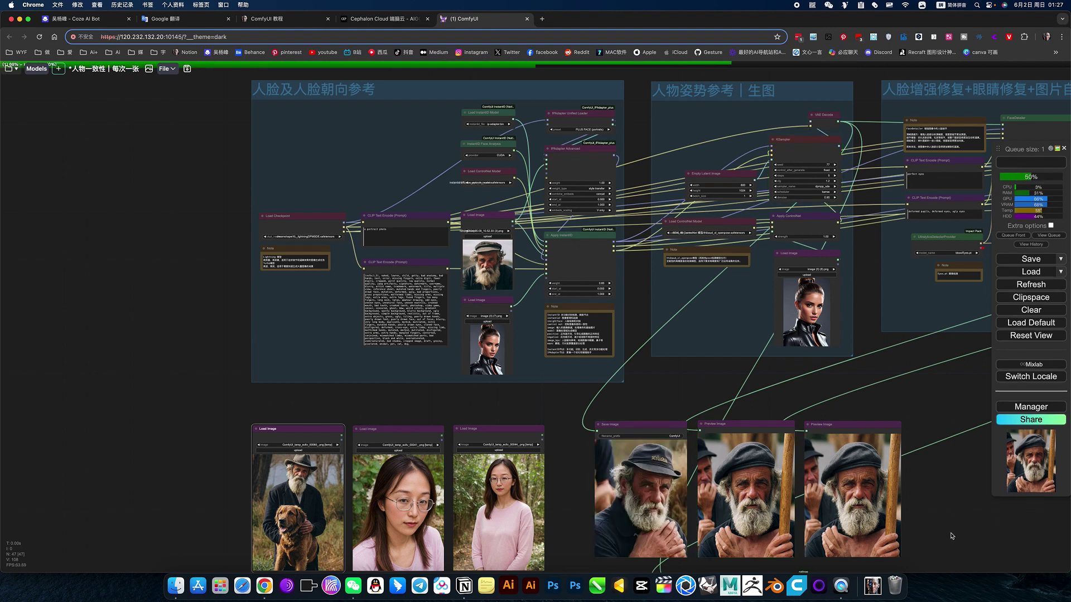
drag(950, 535, 910, 429)
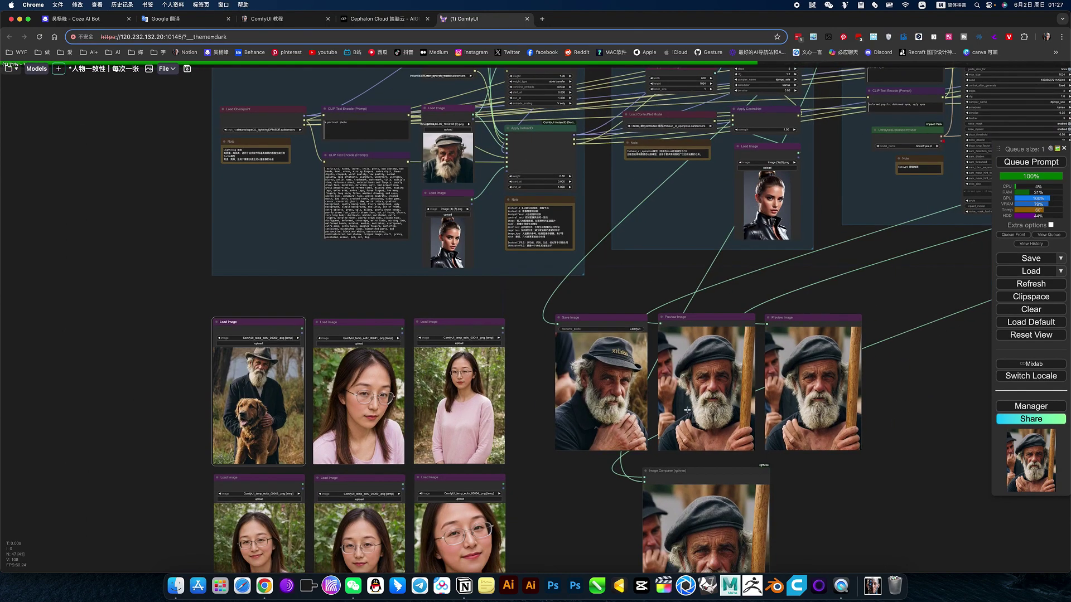
- Set the KSampler's control_after_generate to randomize and queue the workflow with the leather-jacket portrait as reference
scroll(618, 387, up, 7)
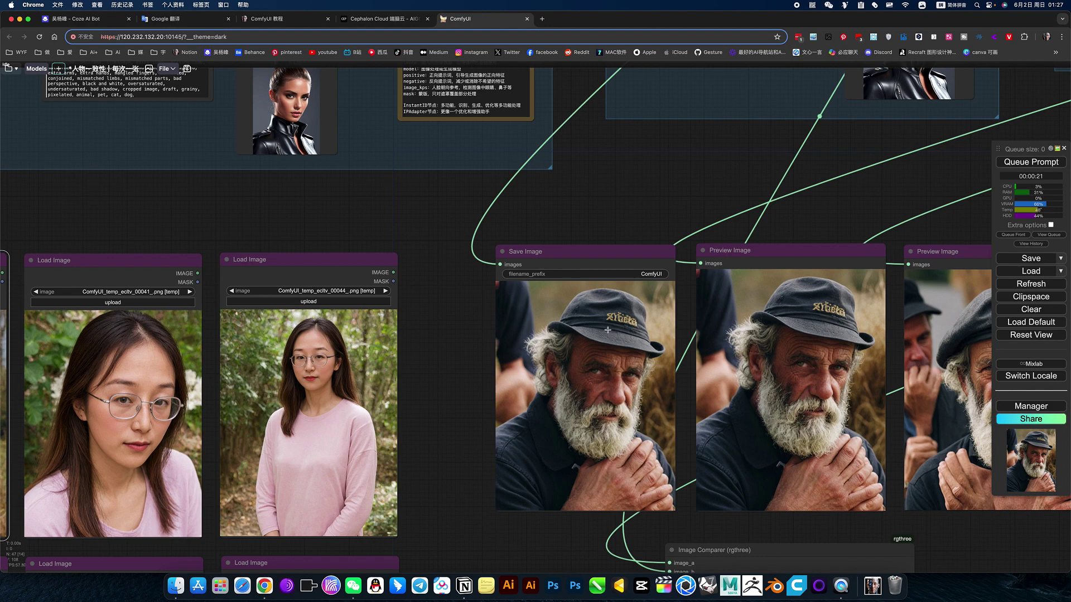
scroll(645, 396, down, 8)
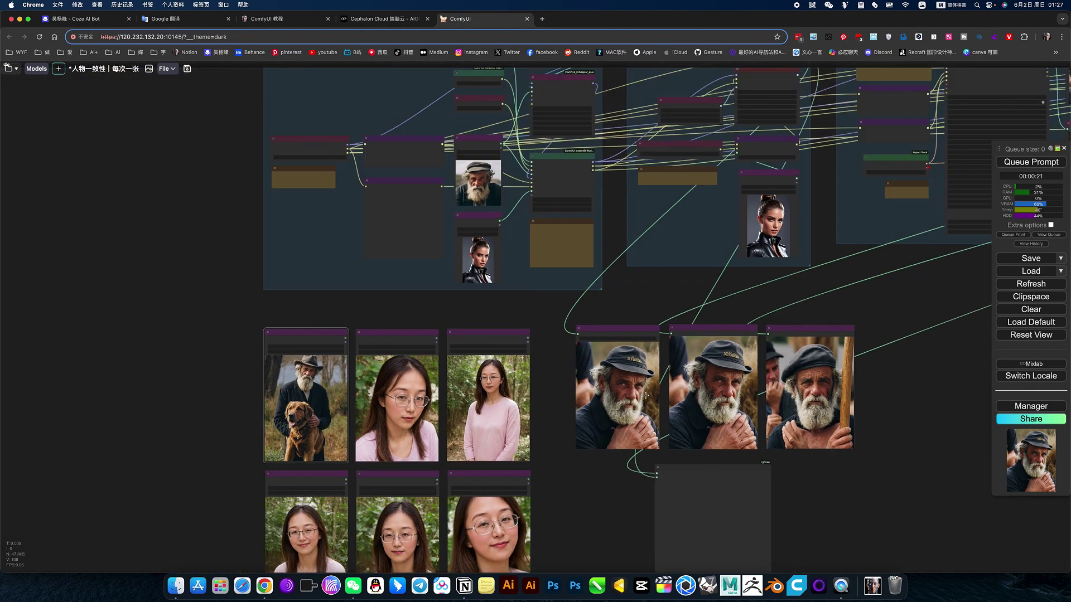
drag(869, 303, 825, 353)
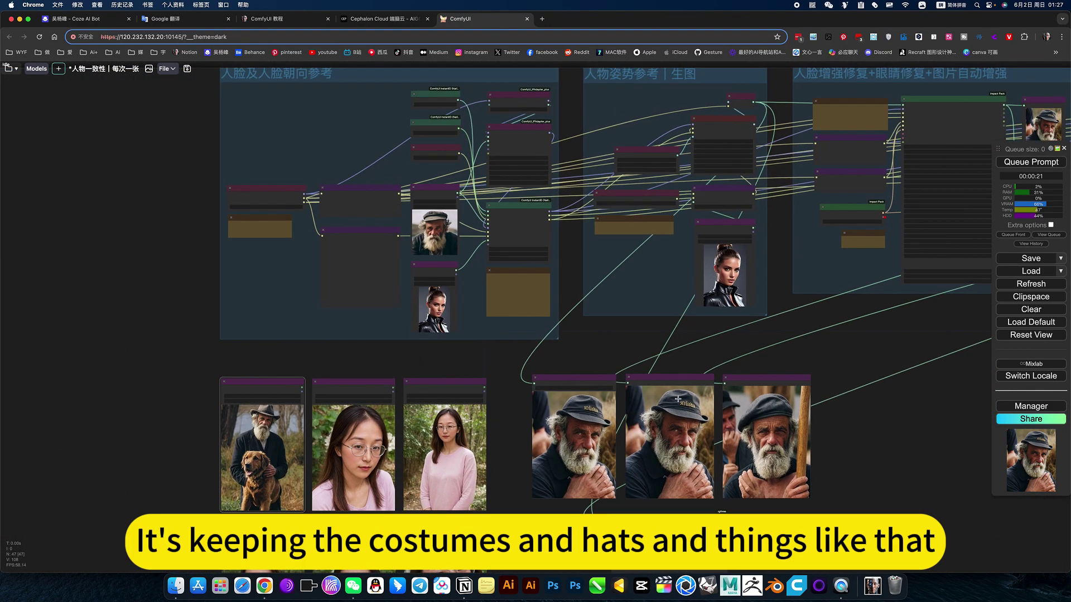
scroll(771, 128, up, 10)
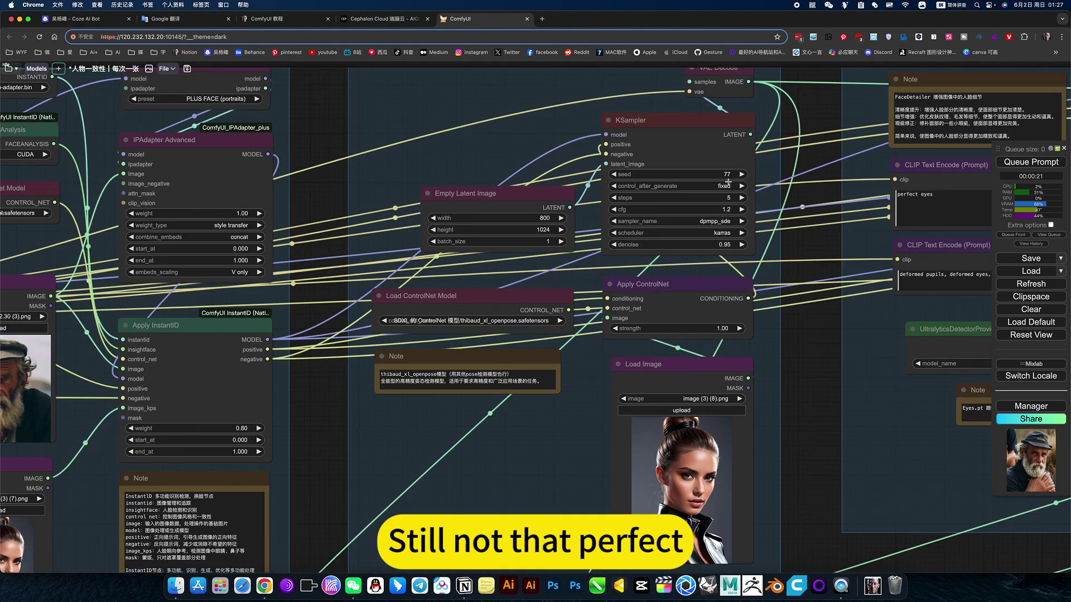
click(728, 174)
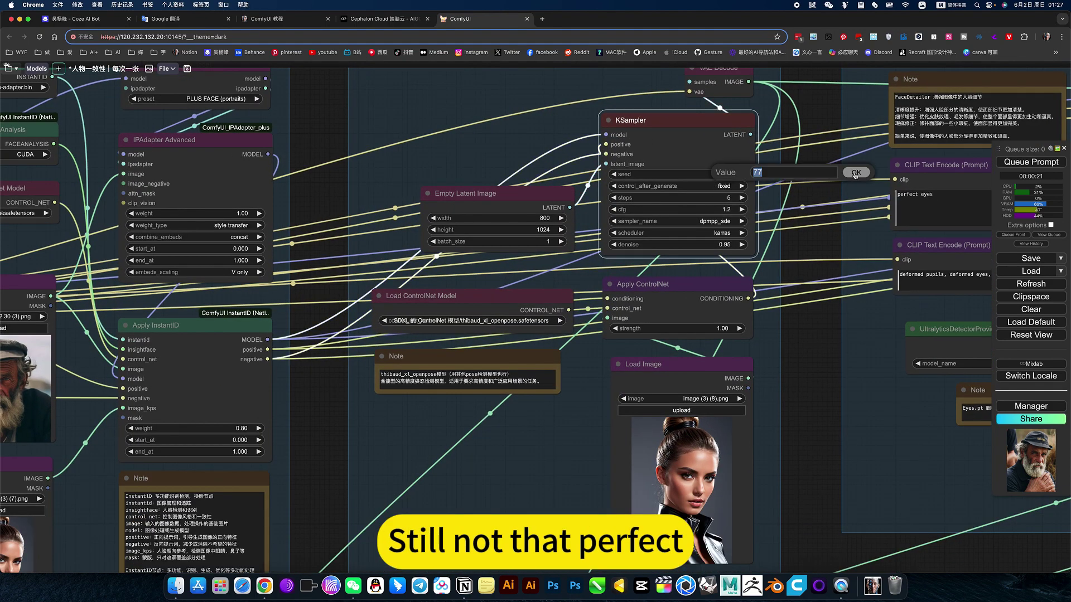
scroll(723, 188, down, 1)
click(723, 186)
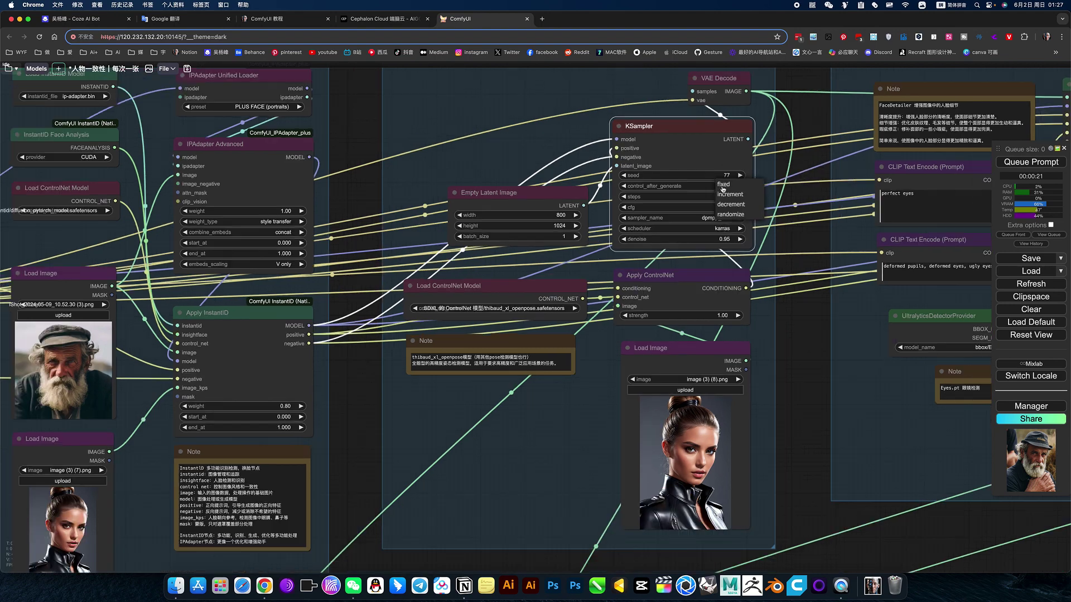
click(730, 214)
key(ctrl+Return)
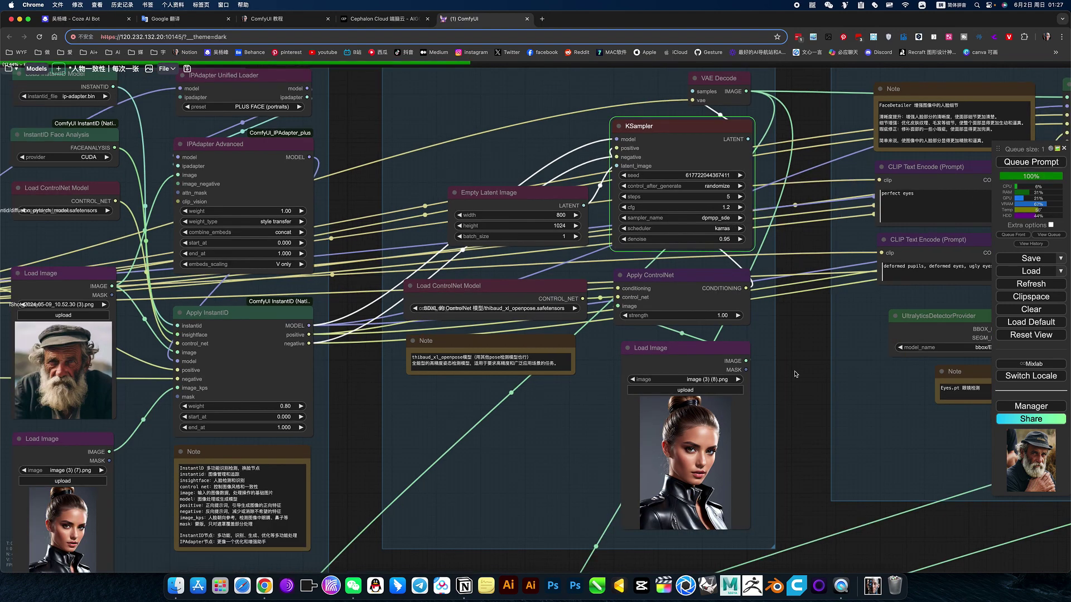
- Follow the random-seed run and compare the generated images of the old man with the results grid for facial and clothing consistency
scroll(797, 373, down, 4)
drag(805, 395, 845, 266)
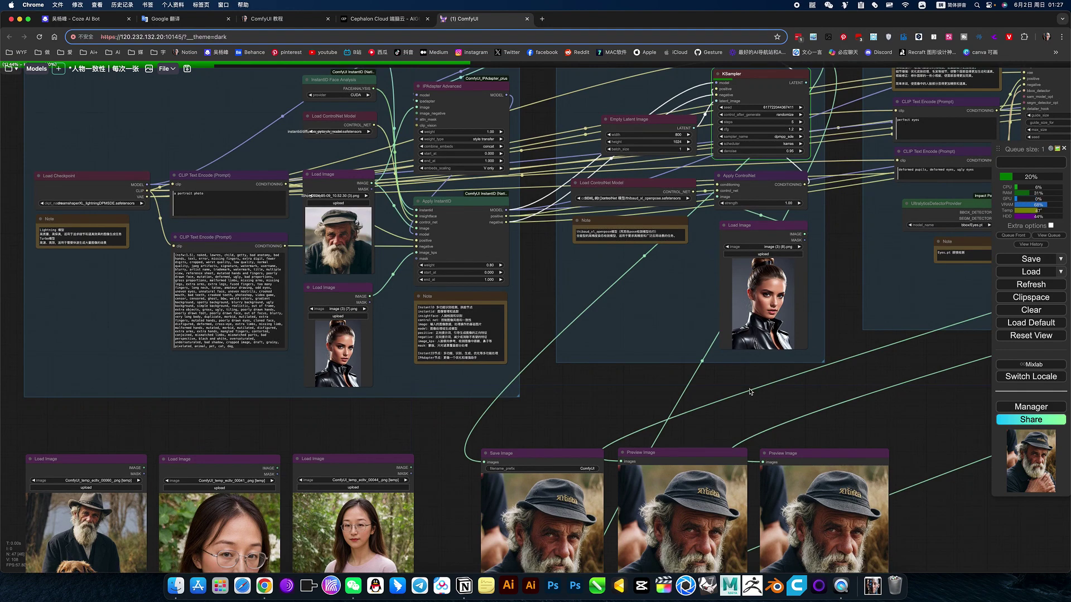
scroll(750, 392, down, 4)
drag(622, 410, 769, 268)
scroll(564, 429, up, 6)
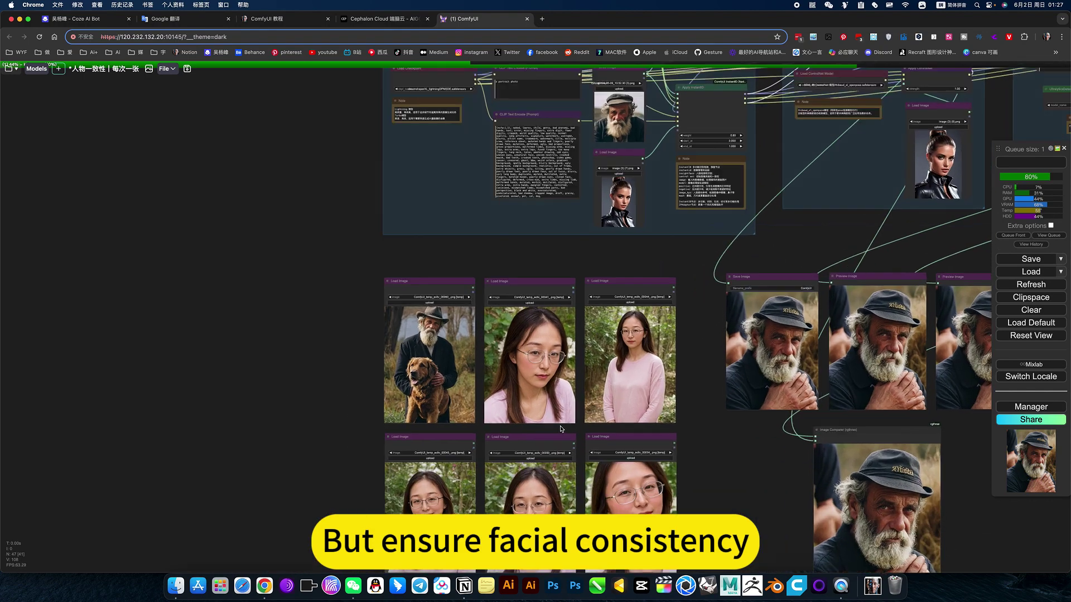
drag(684, 375, 702, 244)
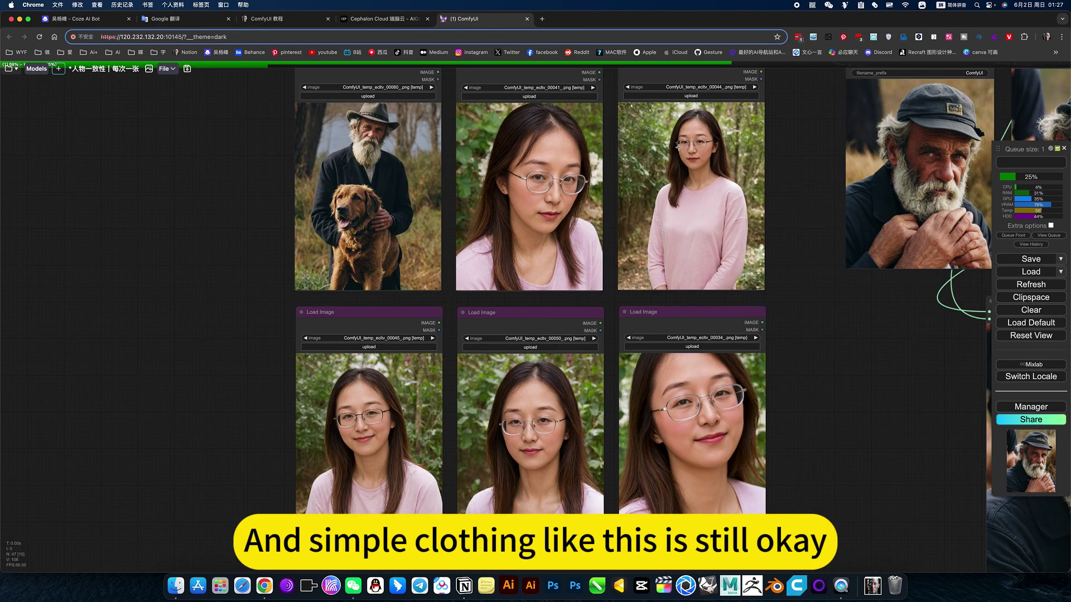
scroll(894, 362, down, 4)
drag(897, 362, 468, 476)
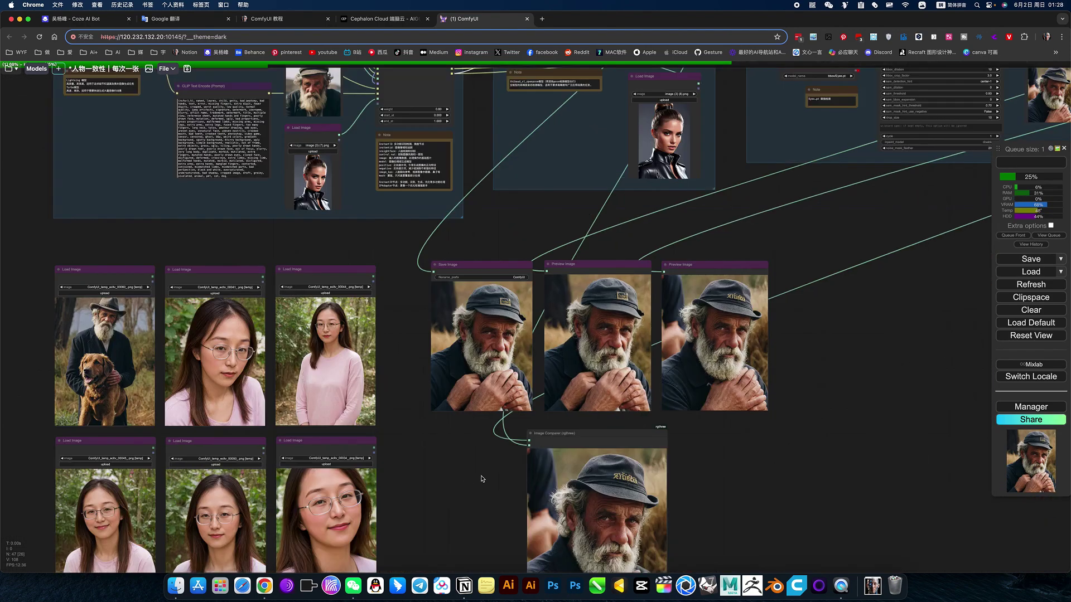
drag(822, 359, 831, 418)
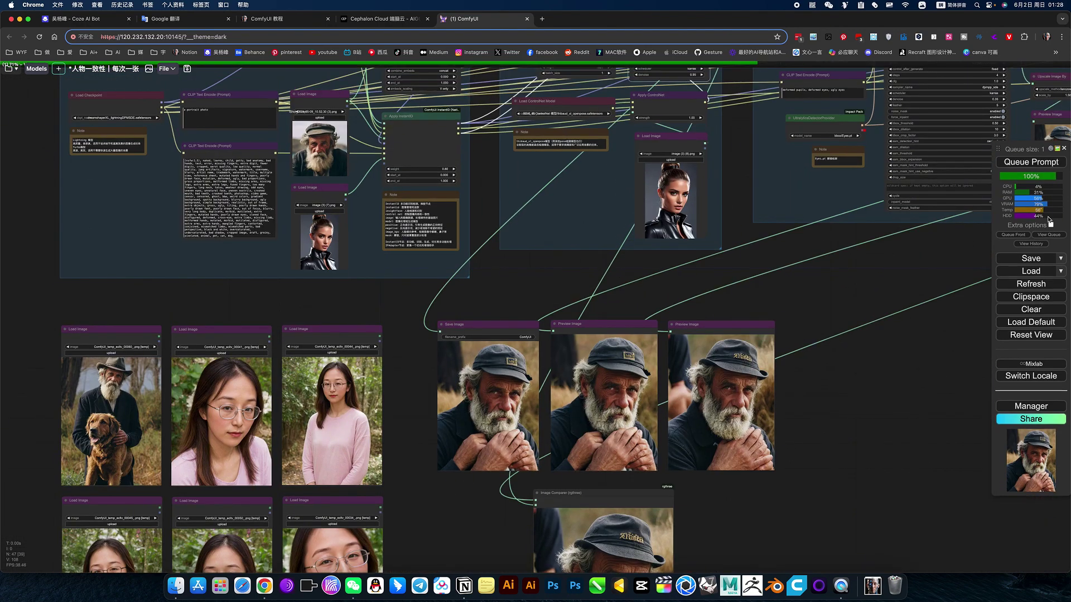
- Queue another random-seed run of the workflow and follow it through to the output previews
click(1052, 167)
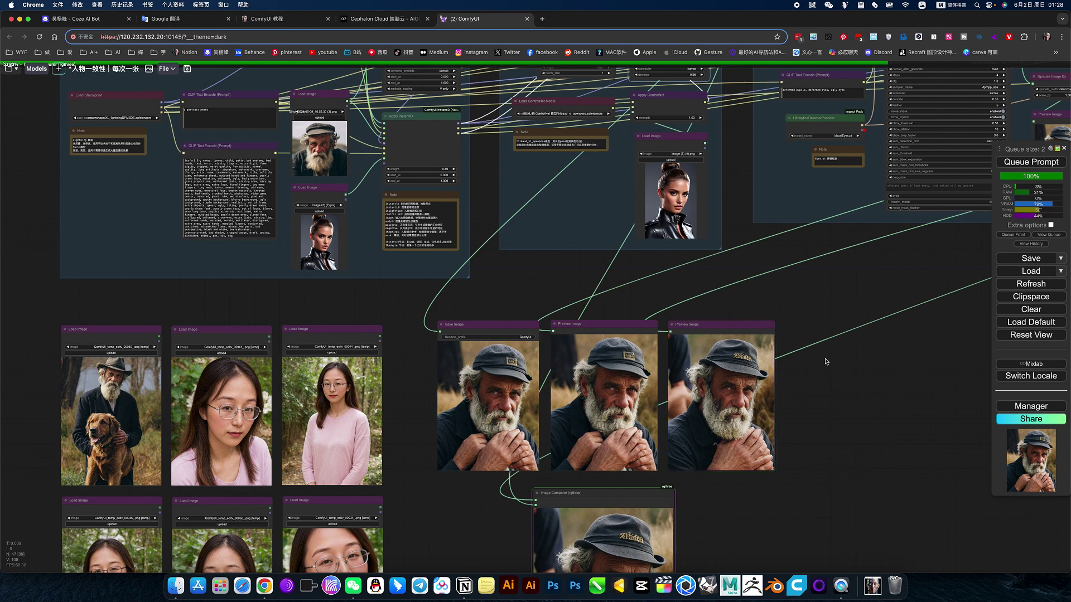
scroll(811, 308, up, 3)
scroll(812, 306, down, 4)
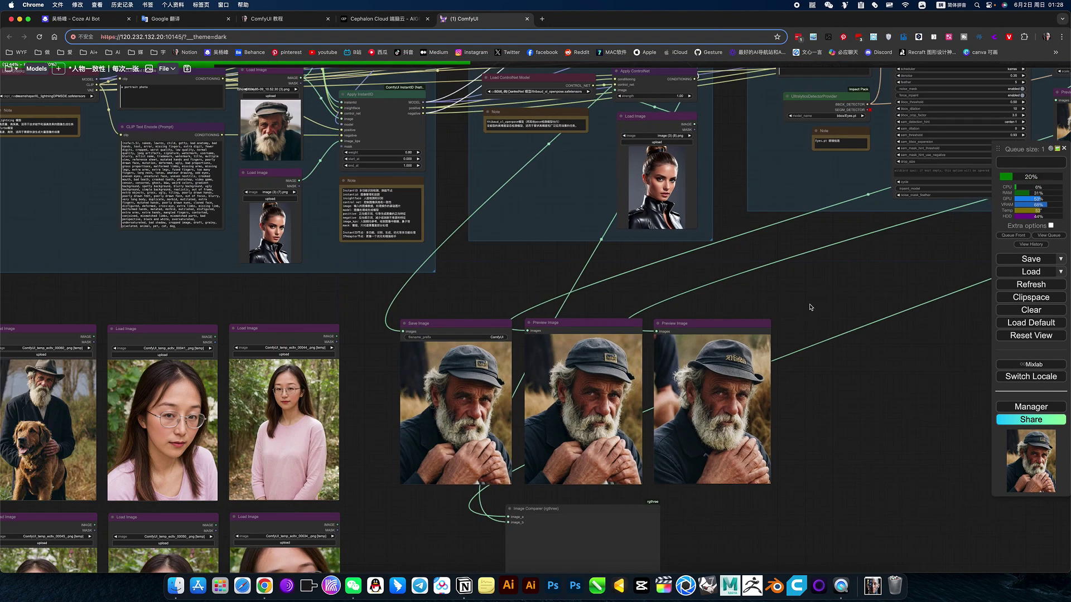
drag(815, 302, 870, 363)
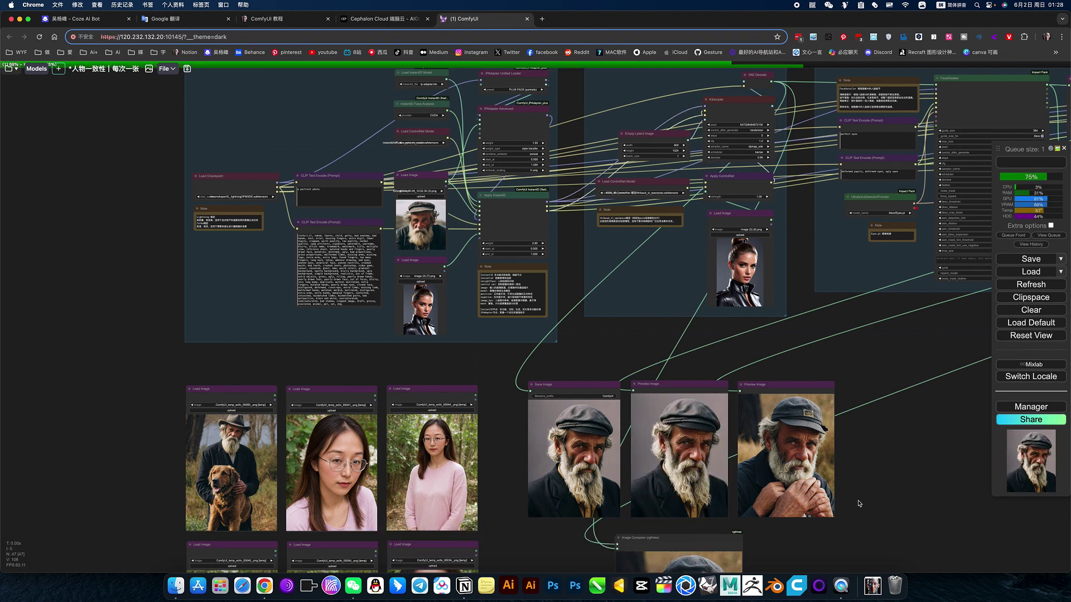
- Copy the saved portrait of the old man in a flat cap into the second Load Image node of the results grid
right_click(572, 502)
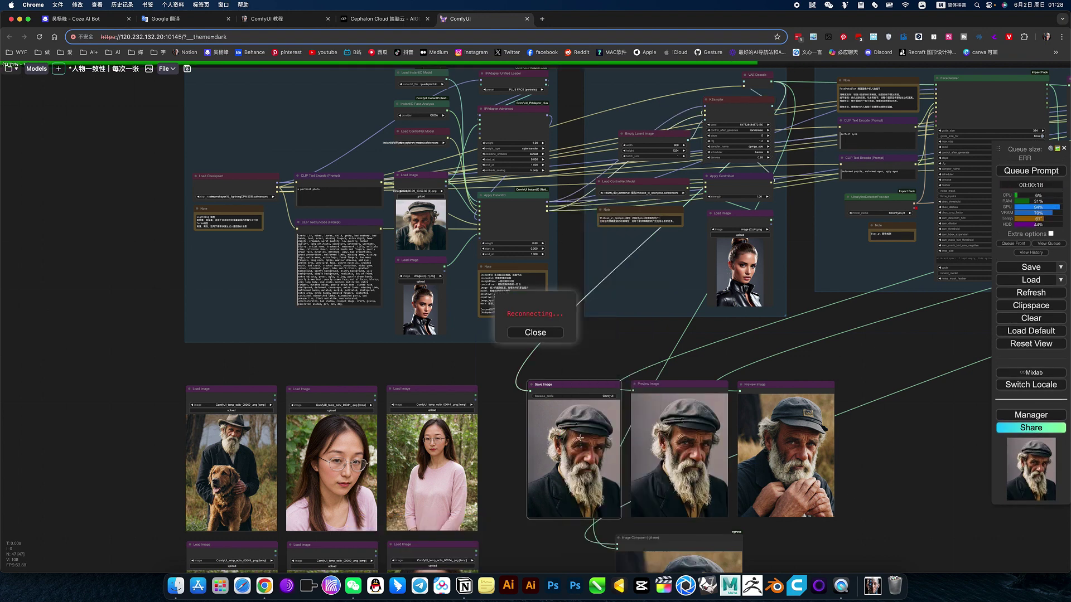
right_click(339, 470)
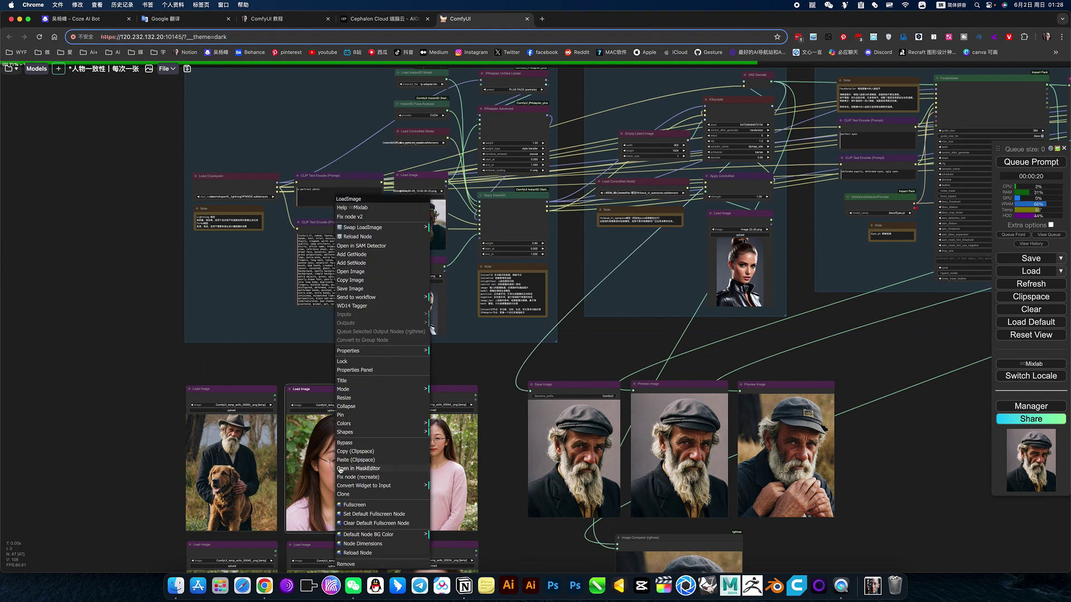
click(357, 460)
click(883, 507)
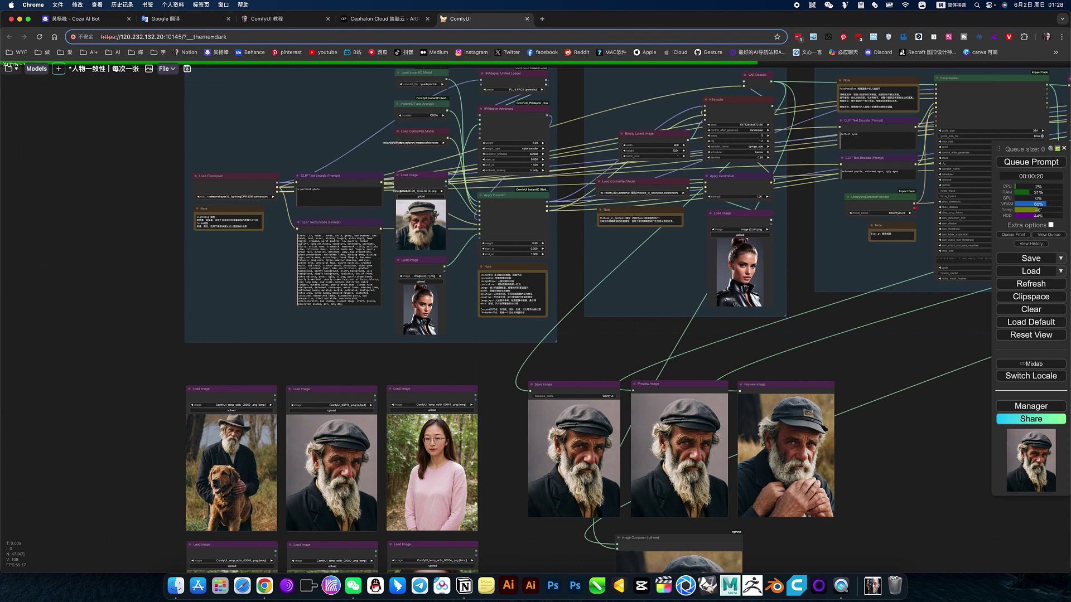
- Load the portrait of the woman with crossed arms as both the pose and face-orientation reference, and queue the workflow
drag(711, 165, 733, 279)
drag(518, 423, 408, 308)
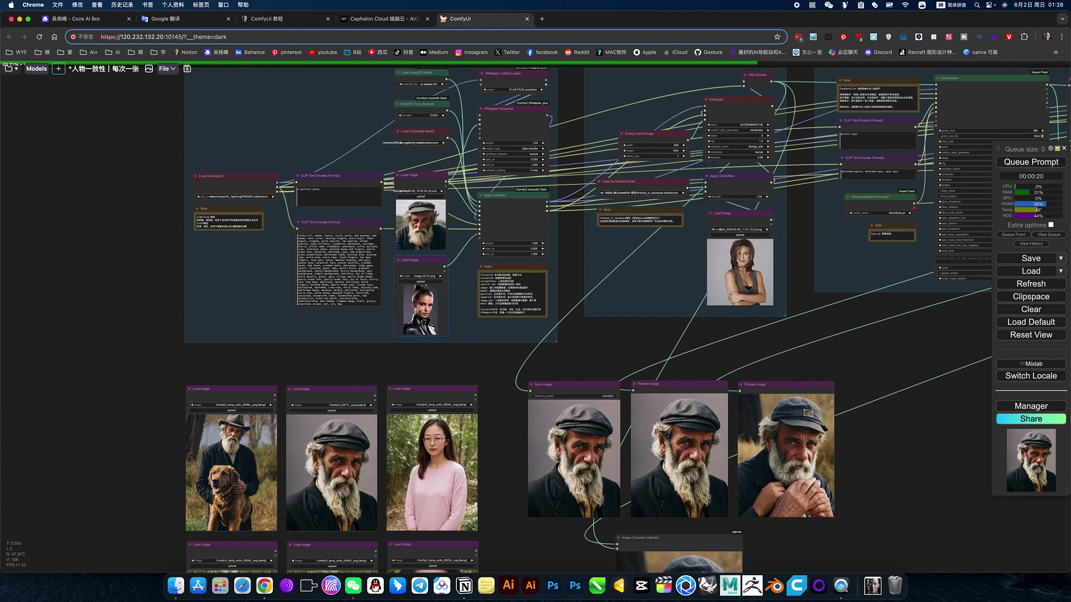
click(1029, 163)
- Follow the runs with the crossed-arms reference and examine the generated images for outfit consistency
scroll(879, 446, up, 3)
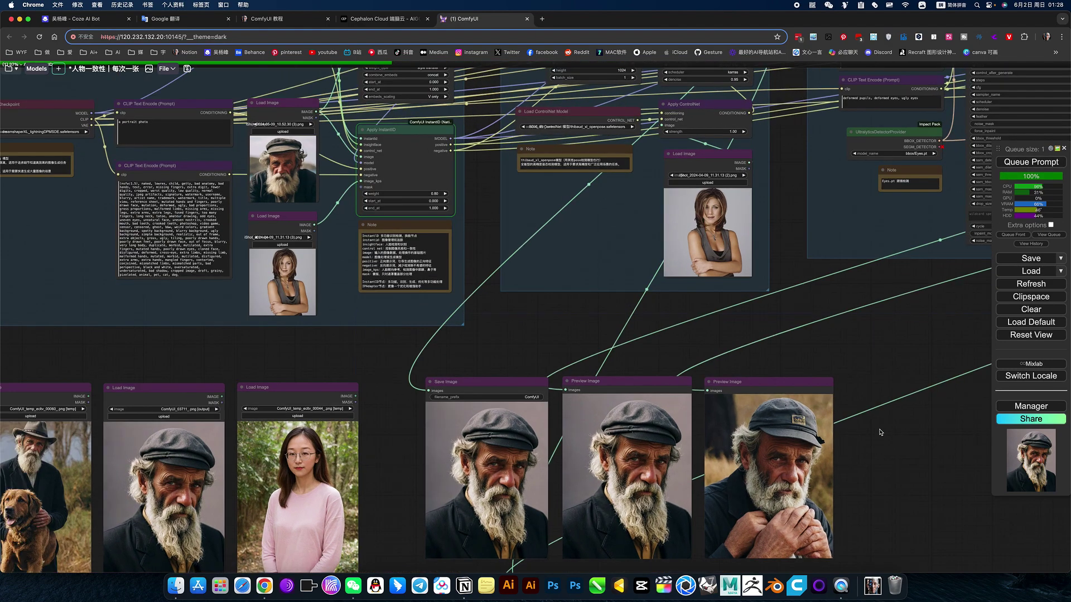
scroll(879, 449, down, 3)
drag(888, 453, 914, 431)
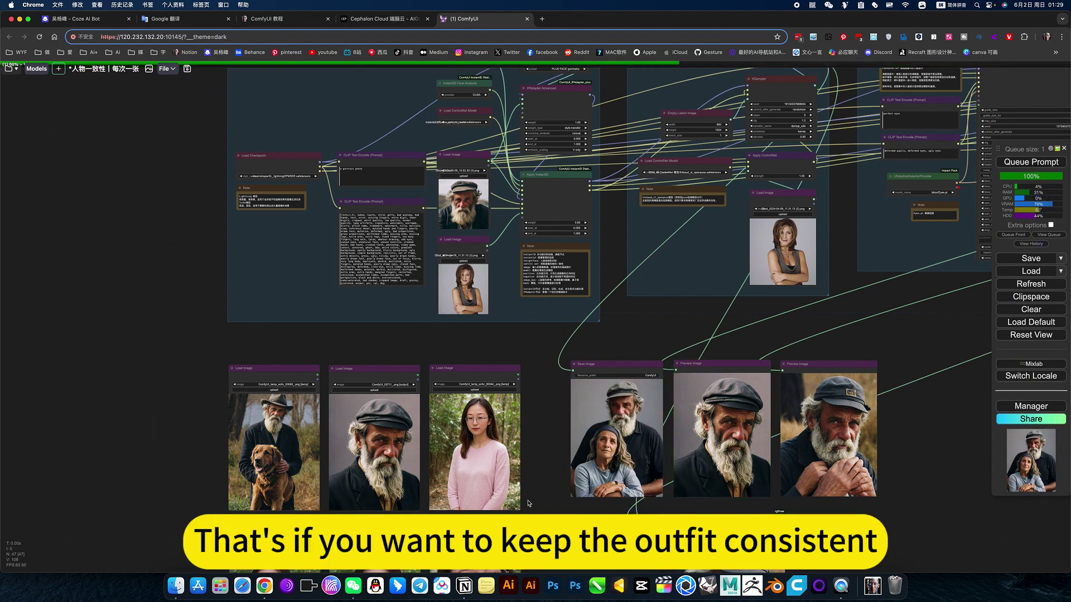
drag(558, 495, 486, 480)
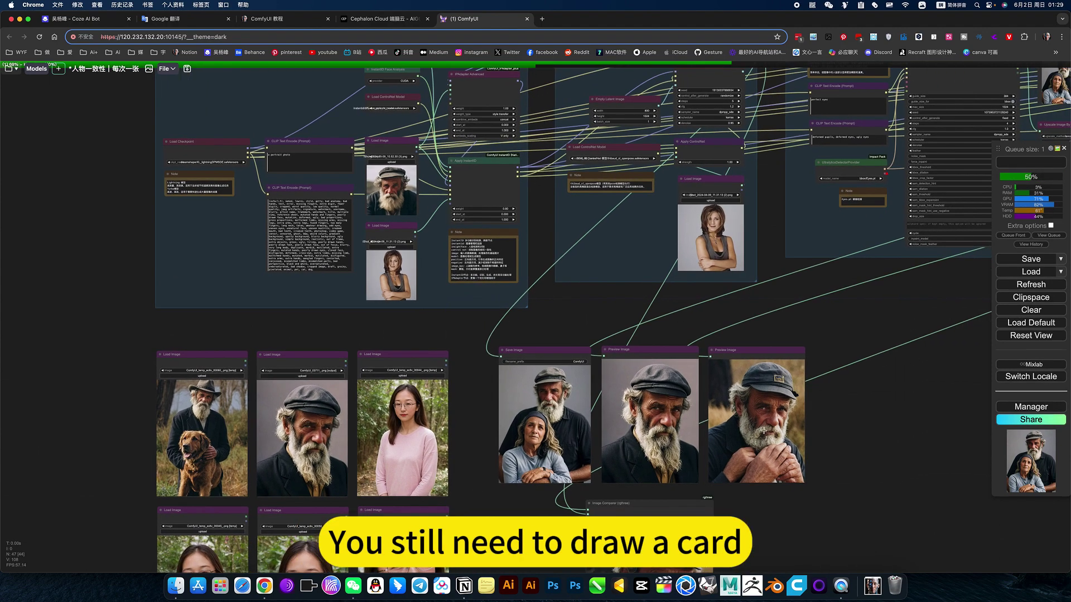
scroll(785, 383, up, 4)
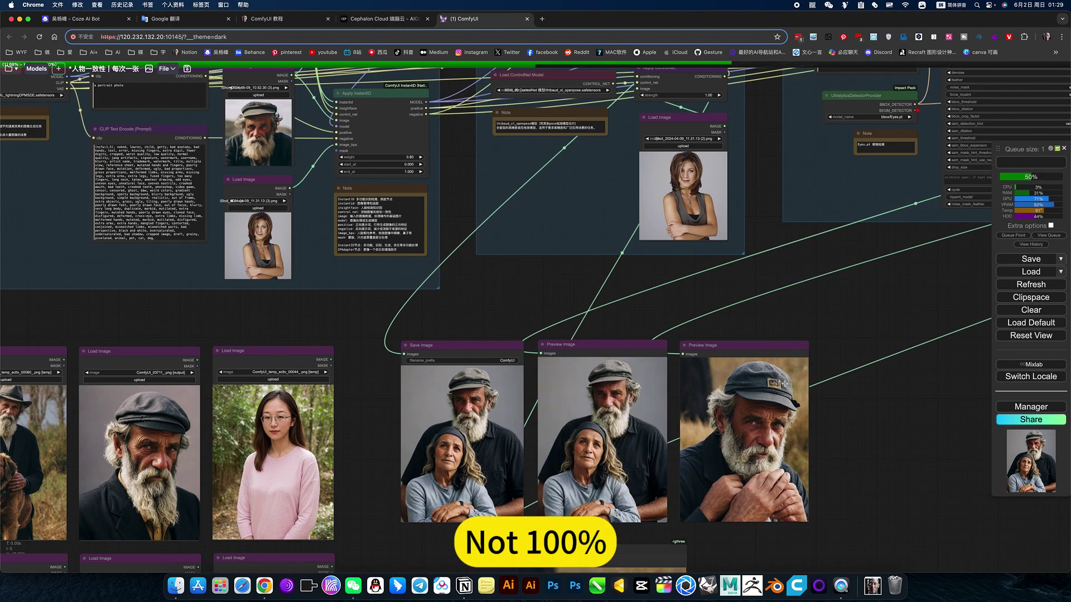
scroll(784, 383, down, 5)
scroll(811, 368, up, 3)
scroll(810, 368, up, 2)
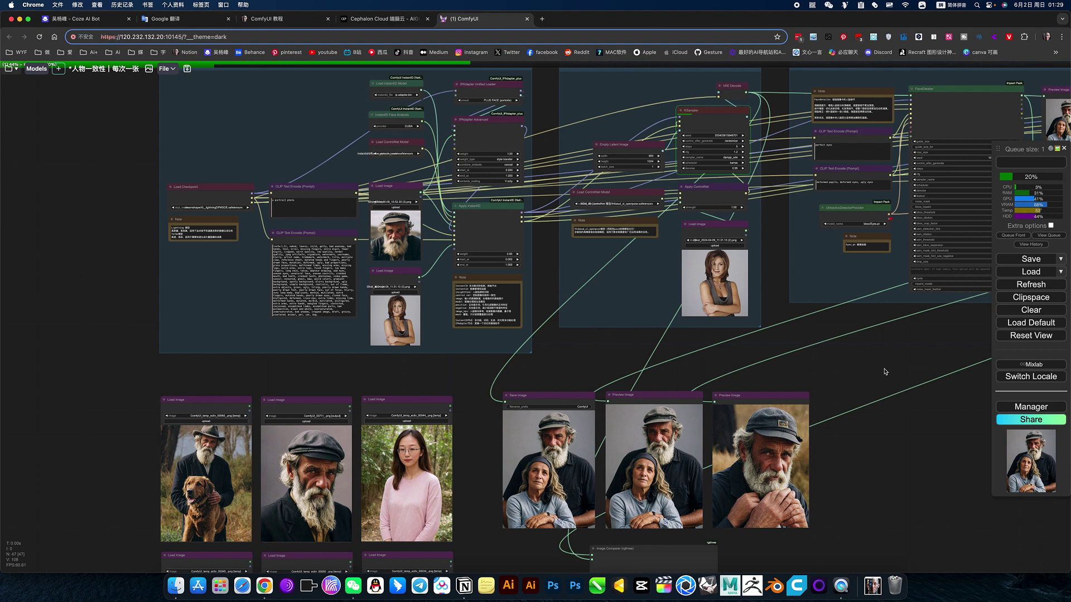
- Set the nodes of the 人脸增强修复+眼睛修复+图片自动增强 and 图生图+人脸增强修复+图片自动增强 groups to Never
scroll(885, 372, down, 6)
drag(918, 405, 514, 382)
right_click(623, 180)
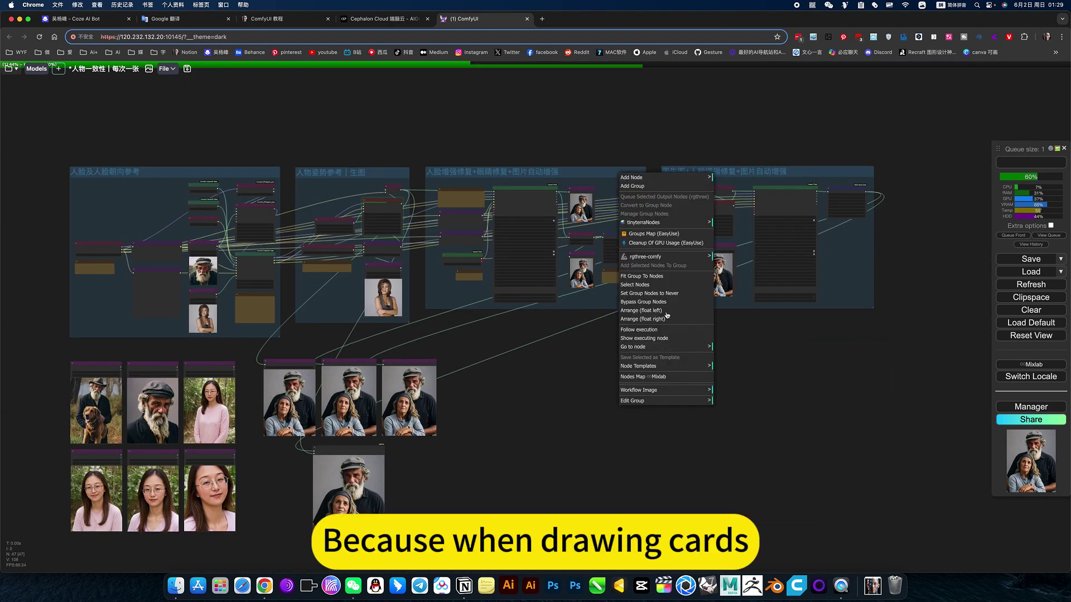
click(646, 294)
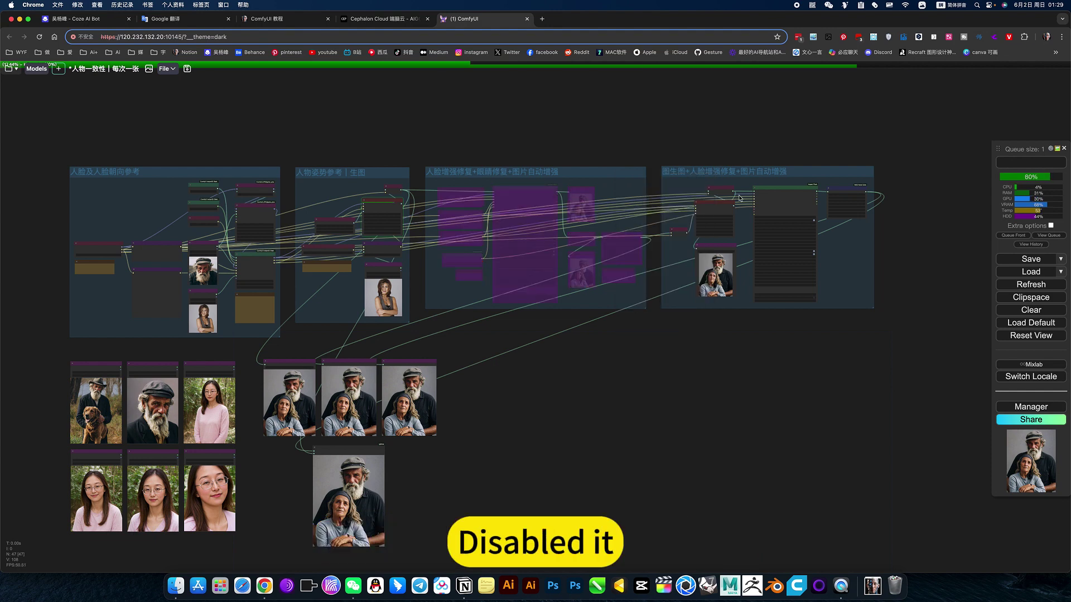
right_click(855, 245)
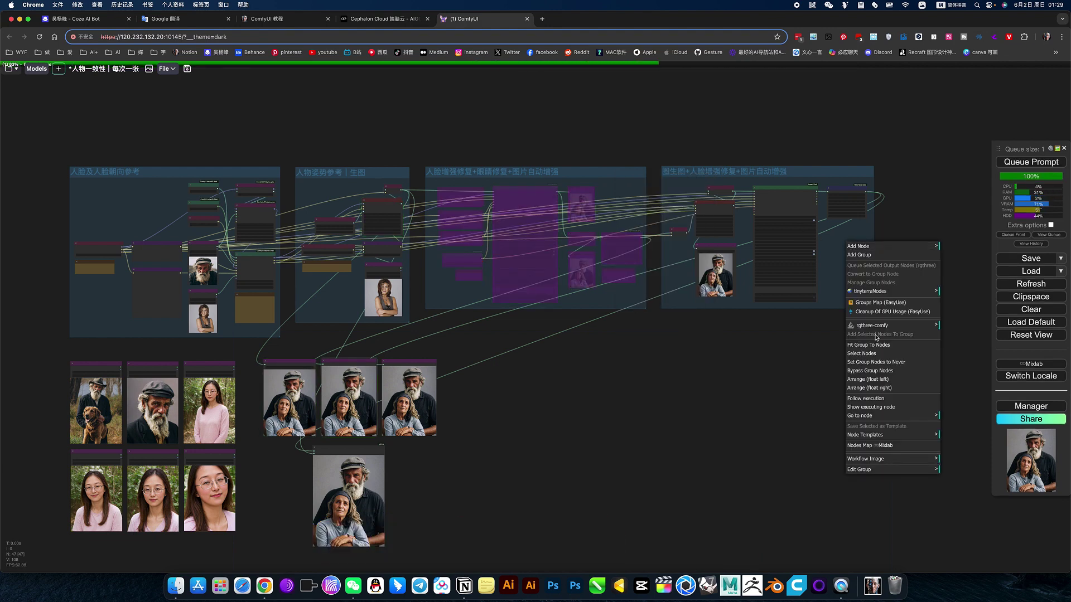
click(872, 362)
- Queue further random-seed runs of the workflow with both enhancement groups disabled, returning to the output previews
drag(681, 377, 974, 364)
scroll(639, 317, up, 3)
click(1030, 167)
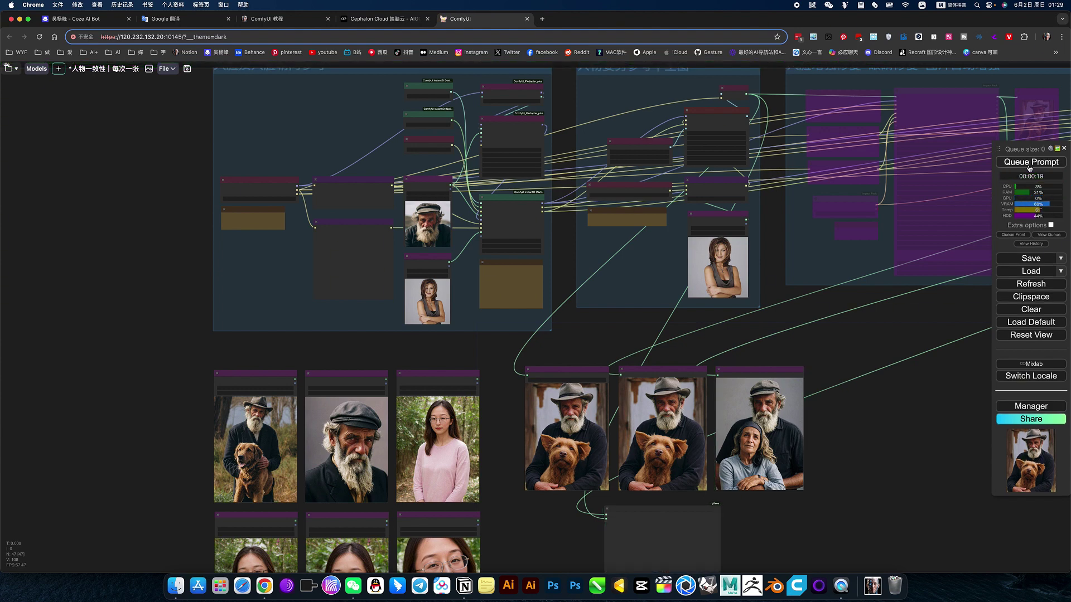
click(1030, 168)
drag(607, 326, 686, 314)
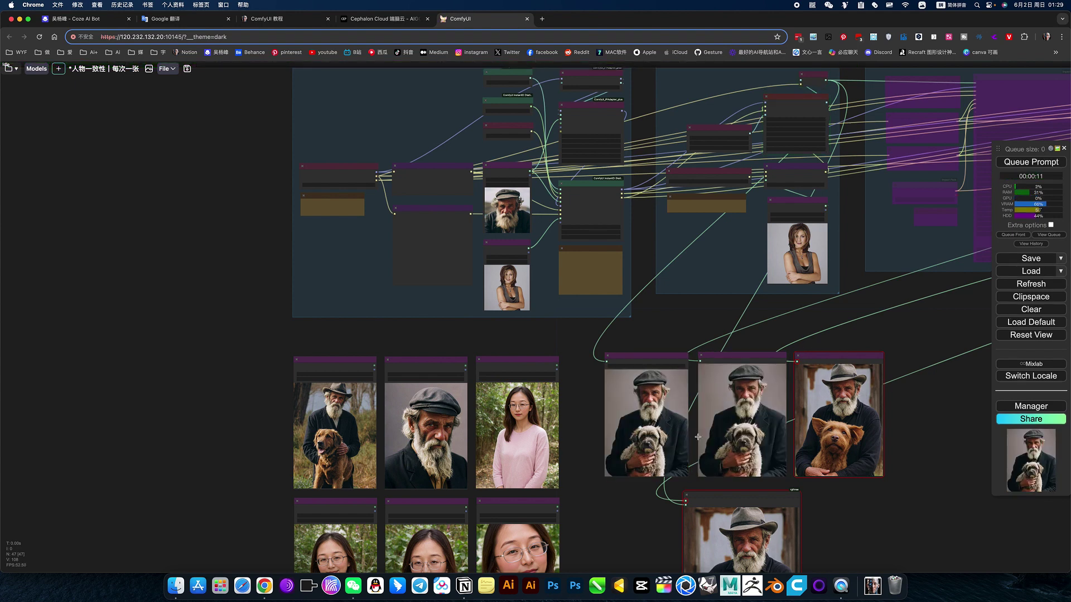
- Copy the saved image of the old man holding the grey dog into the third Load Image node of the results grid
right_click(654, 409)
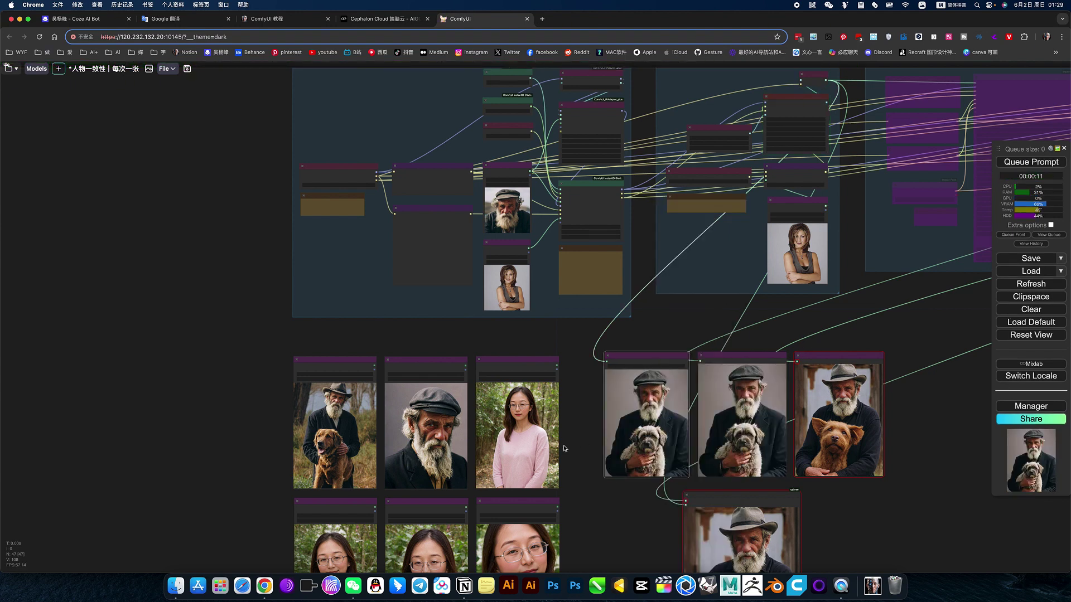
right_click(524, 422)
click(539, 460)
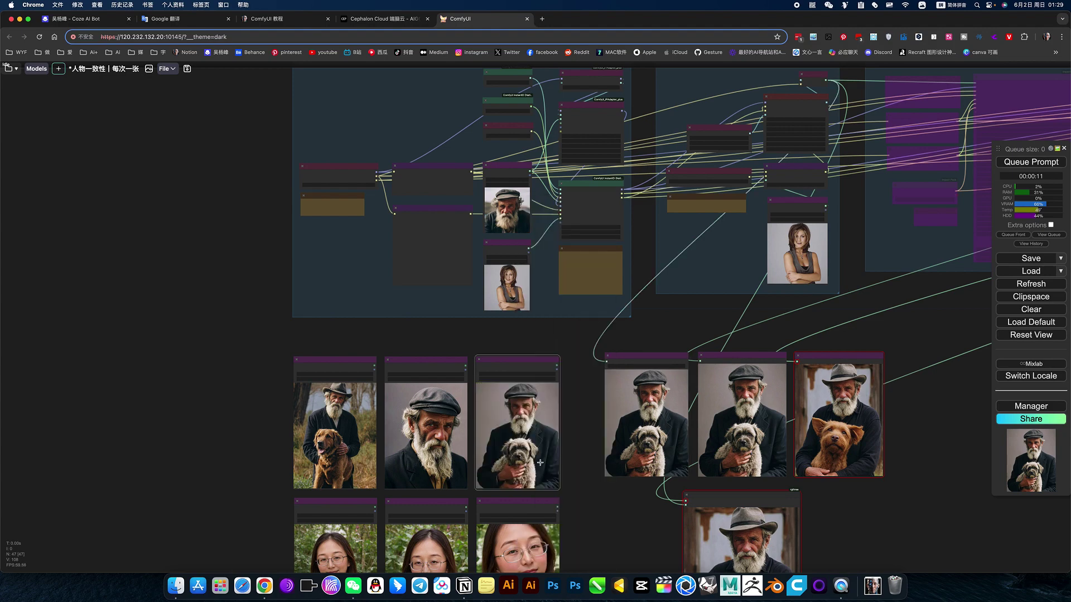
- Compare the three old-man images in the results grid for clothing and face consistency, then review the overall workflow
drag(586, 452, 694, 416)
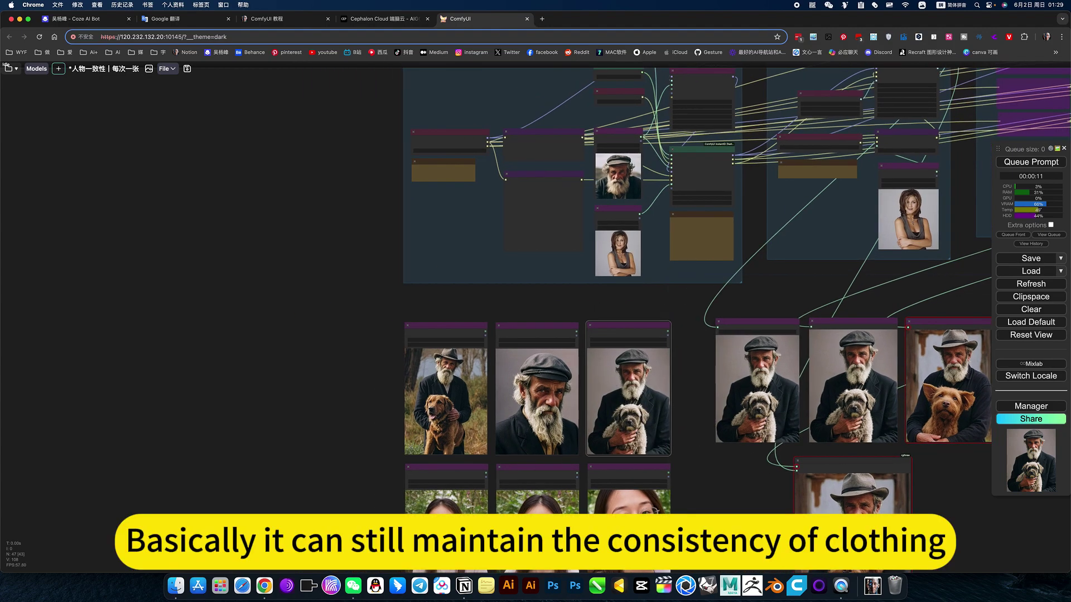
scroll(534, 411, up, 9)
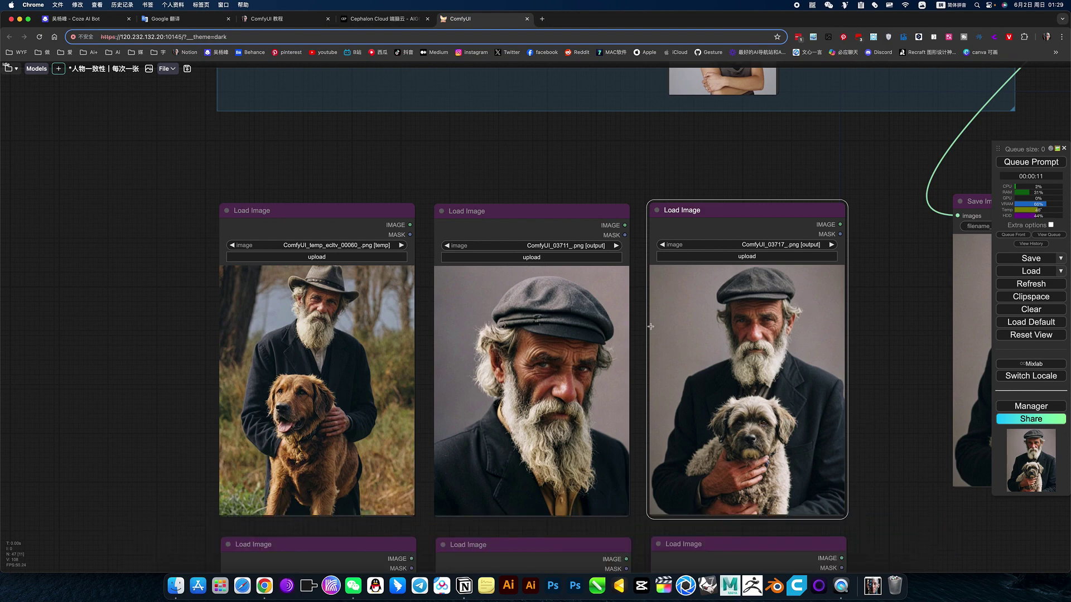
scroll(593, 388, down, 5)
drag(885, 248, 654, 372)
scroll(681, 341, down, 1)
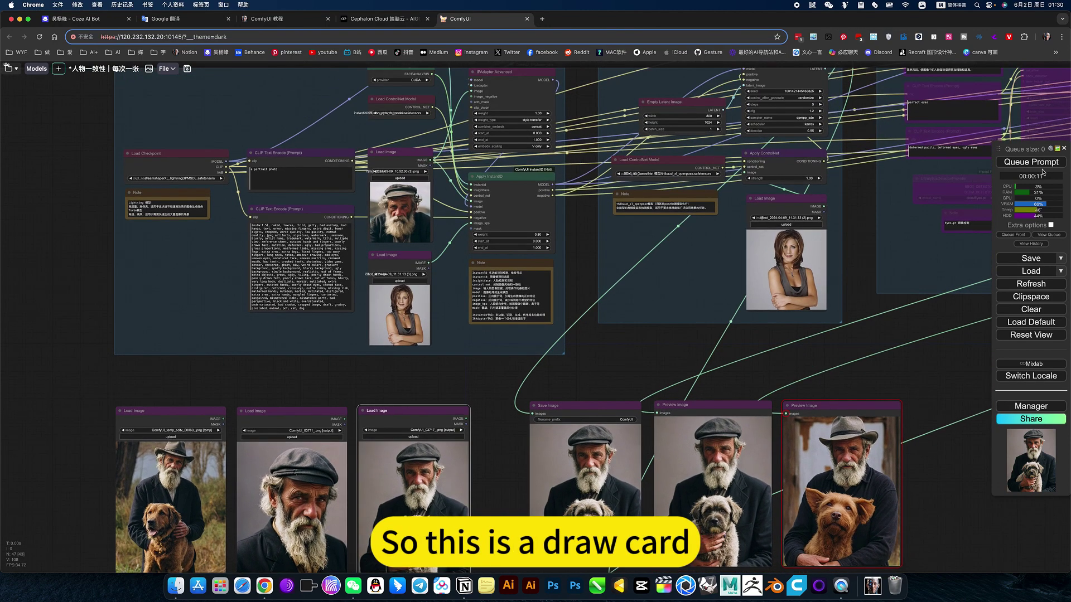
scroll(693, 389, down, 6)
drag(810, 460, 791, 386)
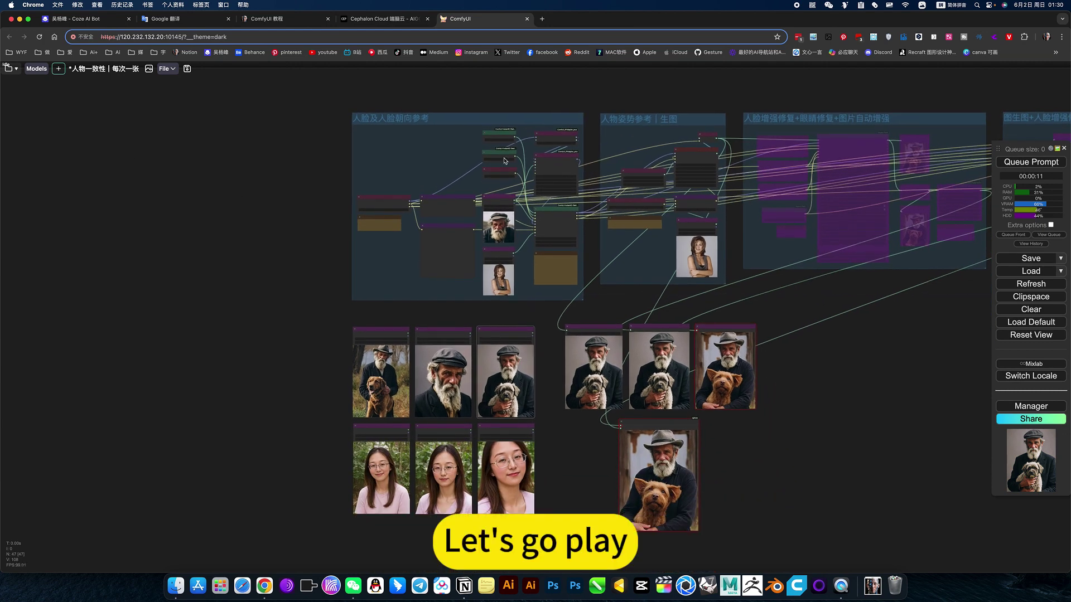
- Open the saved workflows list and expand its main folder to show the stored workflows, including 人物一致性｜每次一张
click(9, 68)
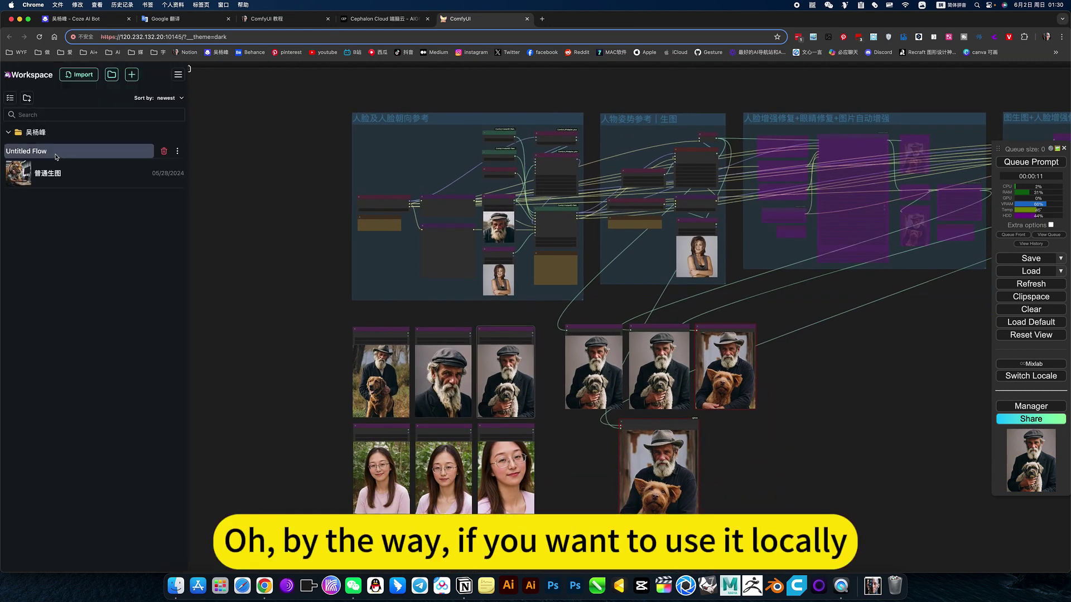
click(9, 134)
click(9, 134)
click(9, 134)
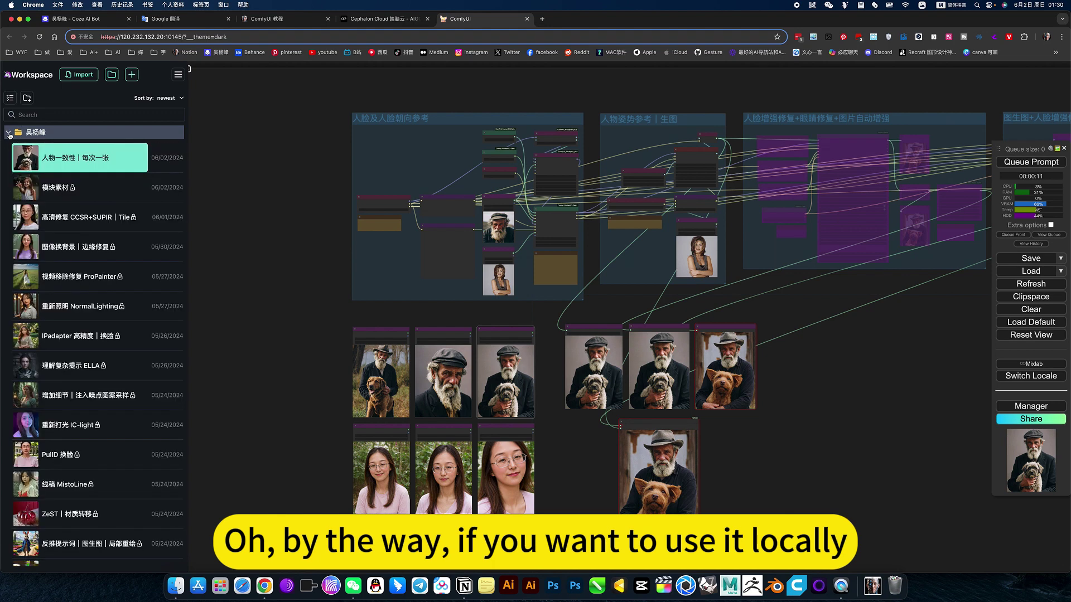
- Switch to the ComfyUI 教程 Notion page and review the 人物一致性 section's required nodes, models, workflow screenshots and JSON download
click(249, 21)
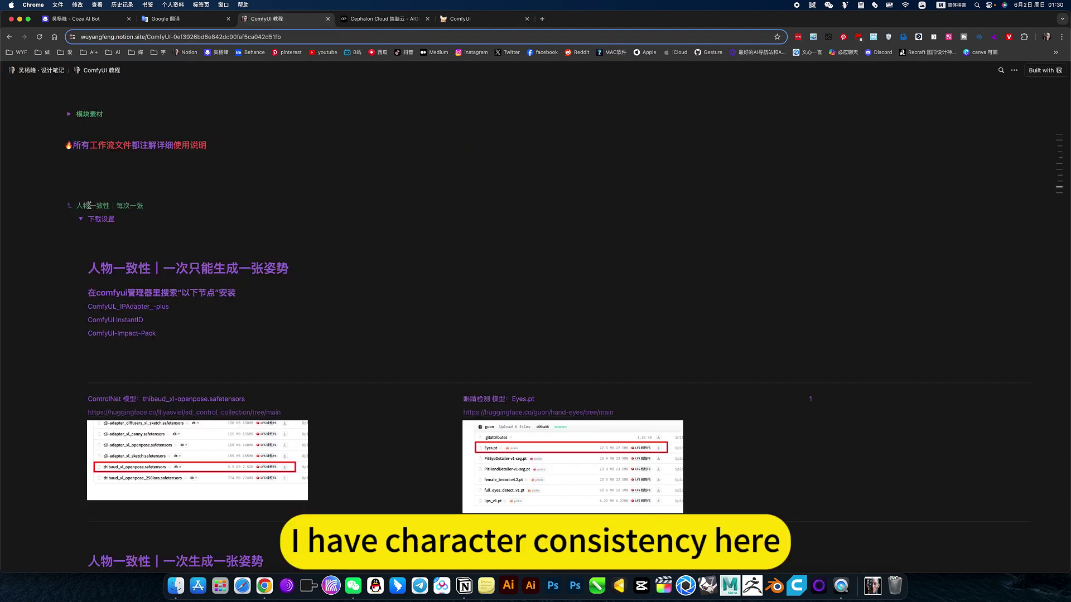
scroll(368, 207, down, 5)
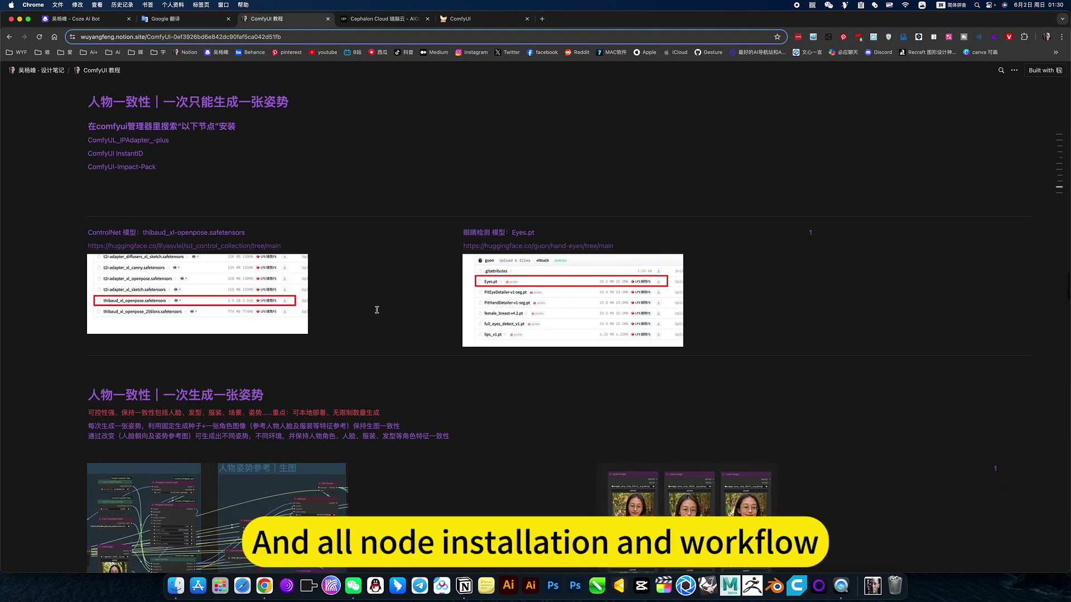
scroll(401, 294, down, 10)
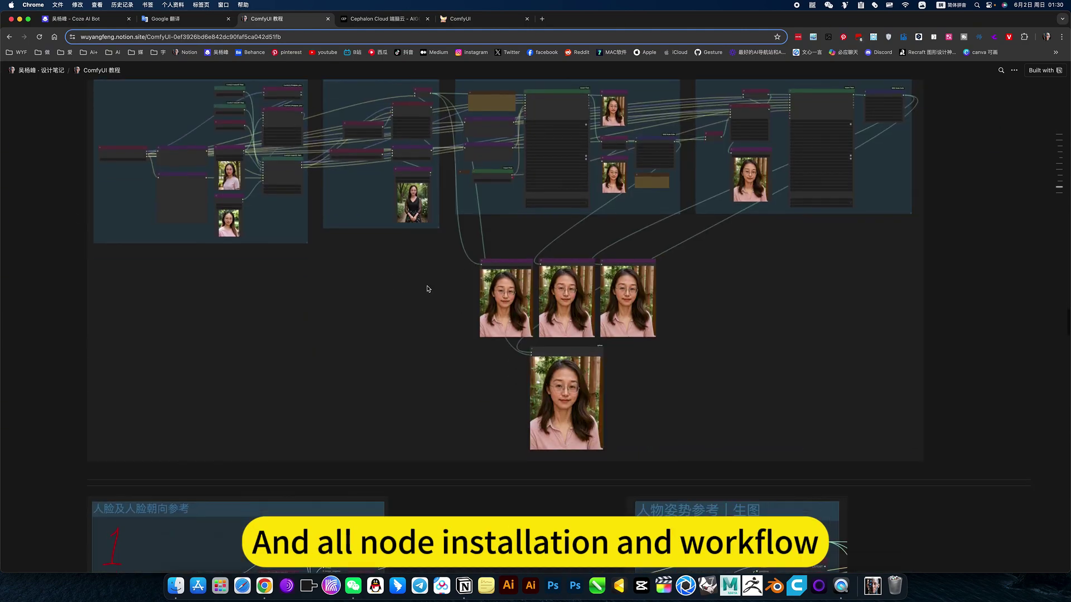
scroll(455, 310, down, 10)
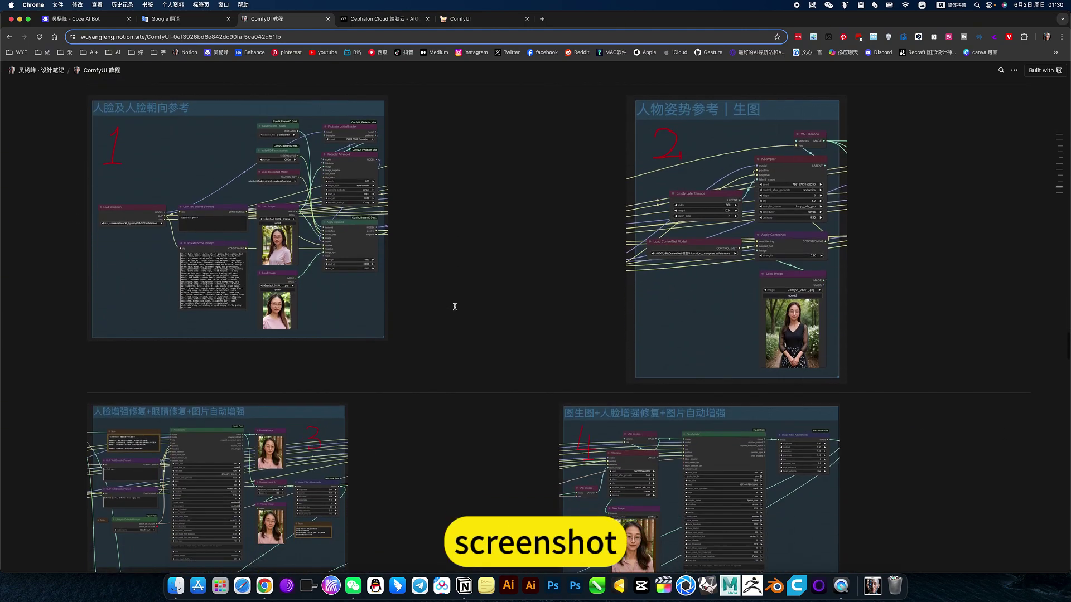
scroll(488, 367, down, 5)
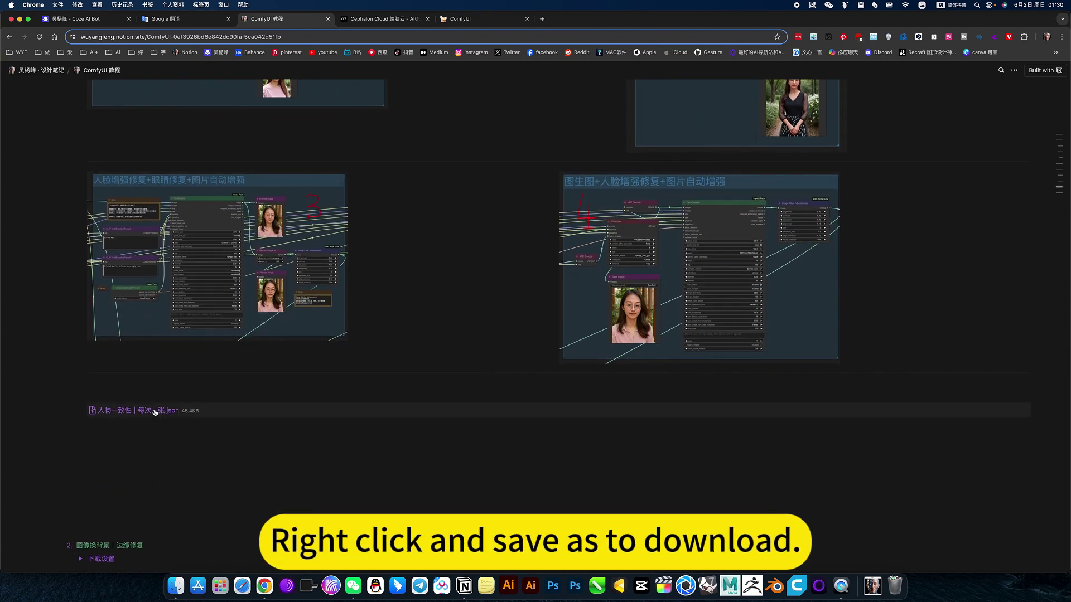
scroll(245, 161, up, 10)
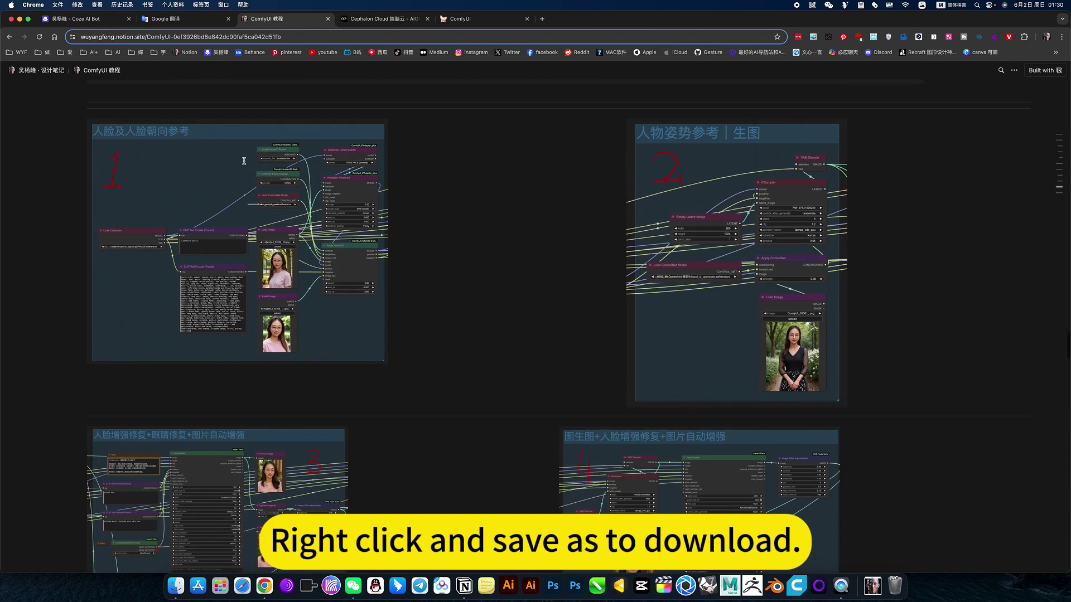
- Check the AIGC application page on Cephalon Cloud, then return to ComfyUI and close the saved workflows list
click(367, 21)
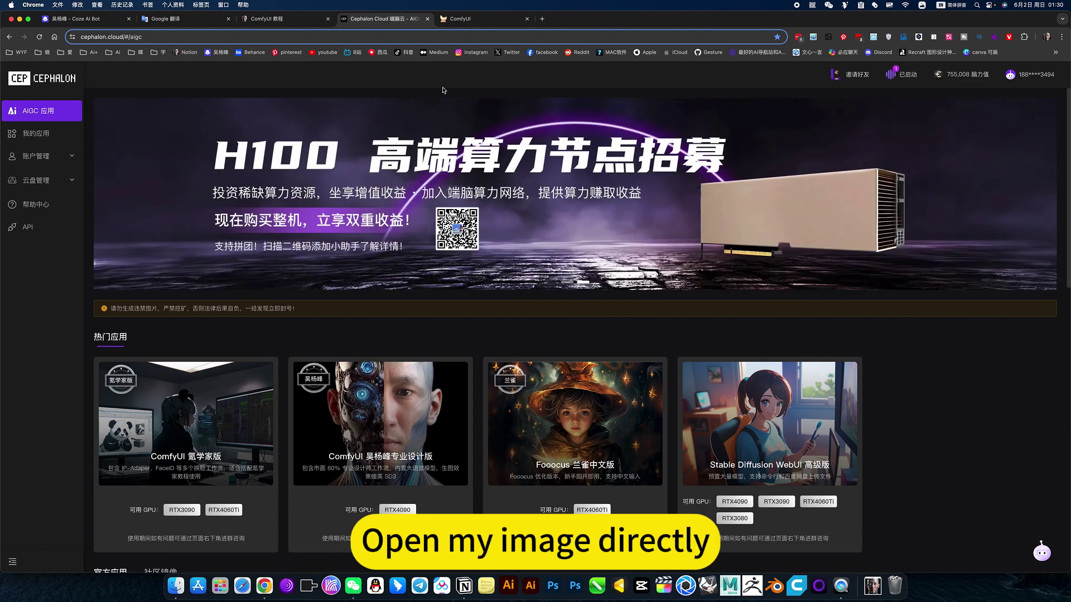
click(463, 18)
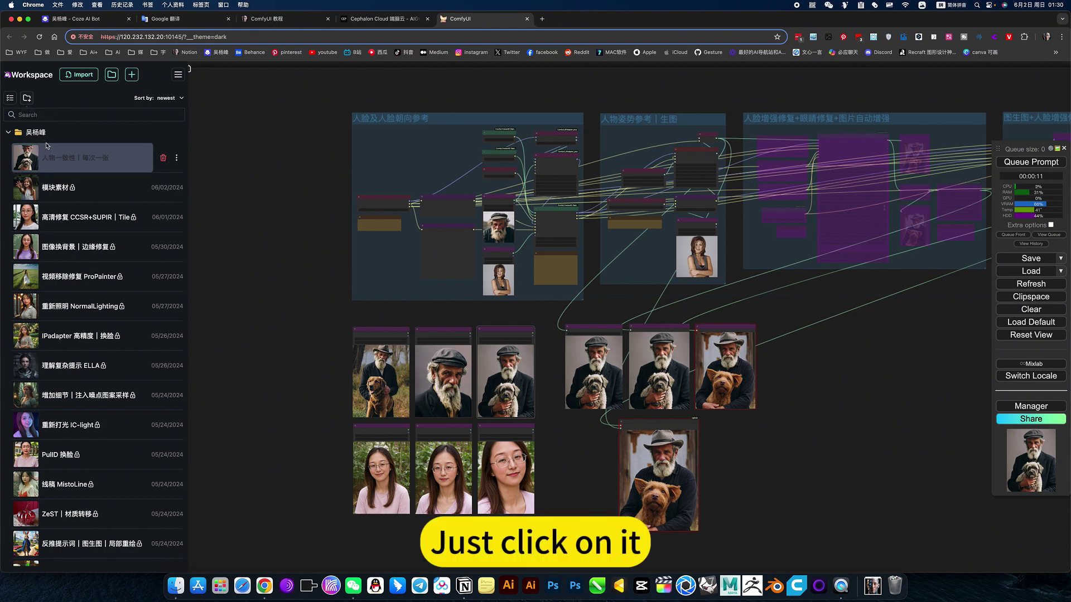
click(227, 255)
- Look through the installed checkpoints in the Load Checkpoint node's model list and close it without choosing another
scroll(351, 217, up, 8)
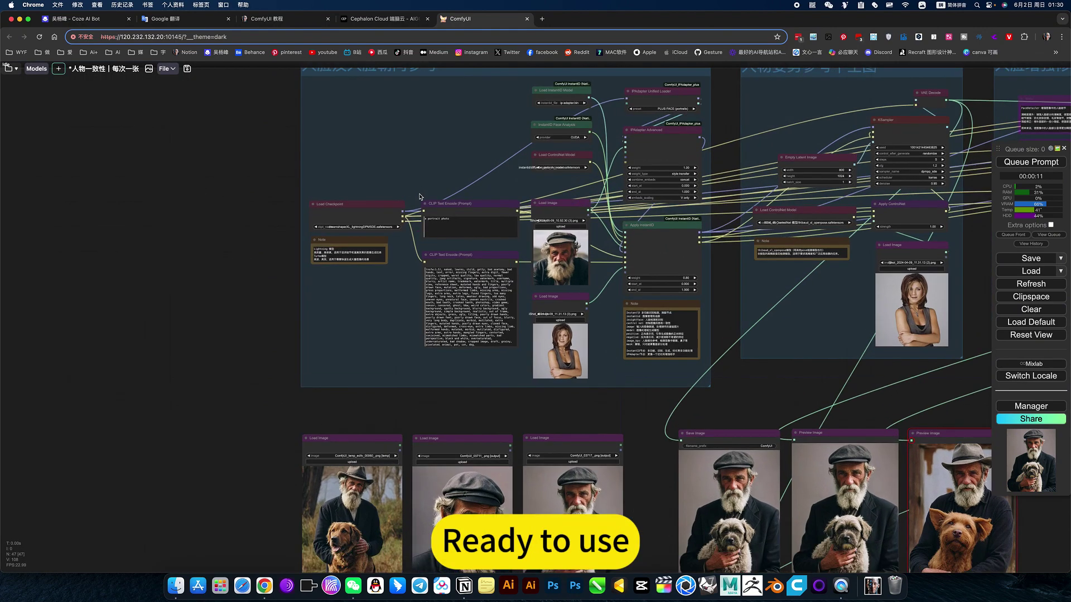
click(372, 239)
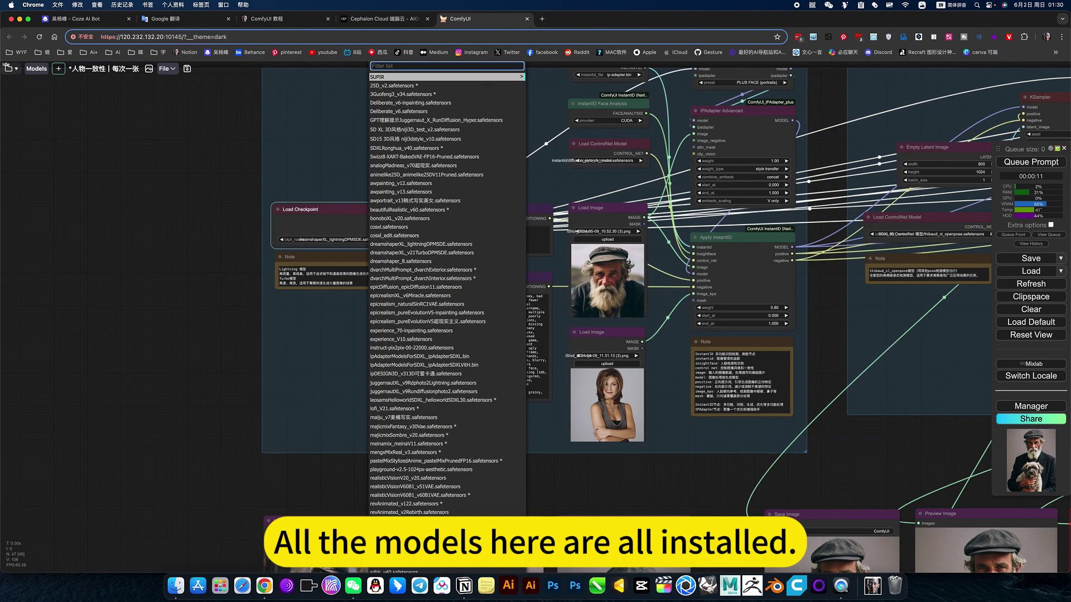
click(709, 494)
- Look through the installed ControlNet models in the Load ControlNet Model nodes of the pose reference and face reference groups
drag(919, 469, 545, 491)
click(601, 258)
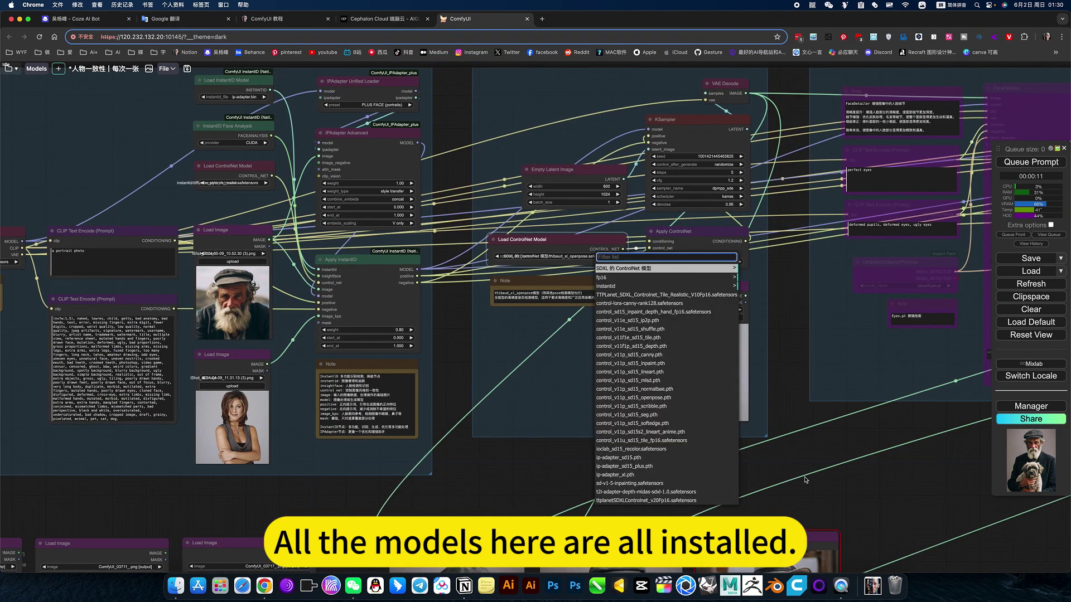
click(827, 462)
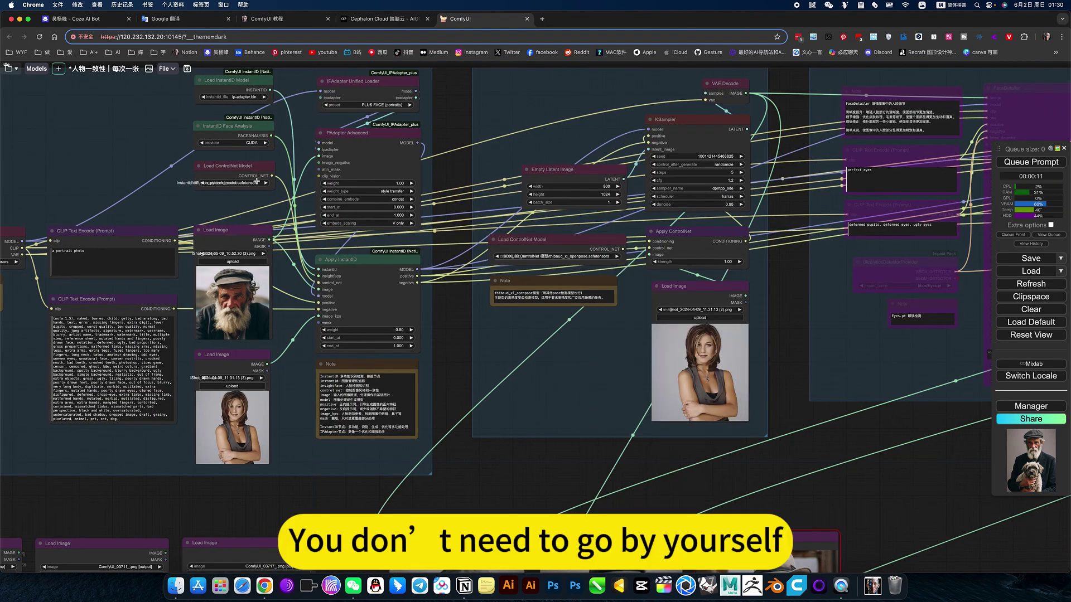
click(256, 181)
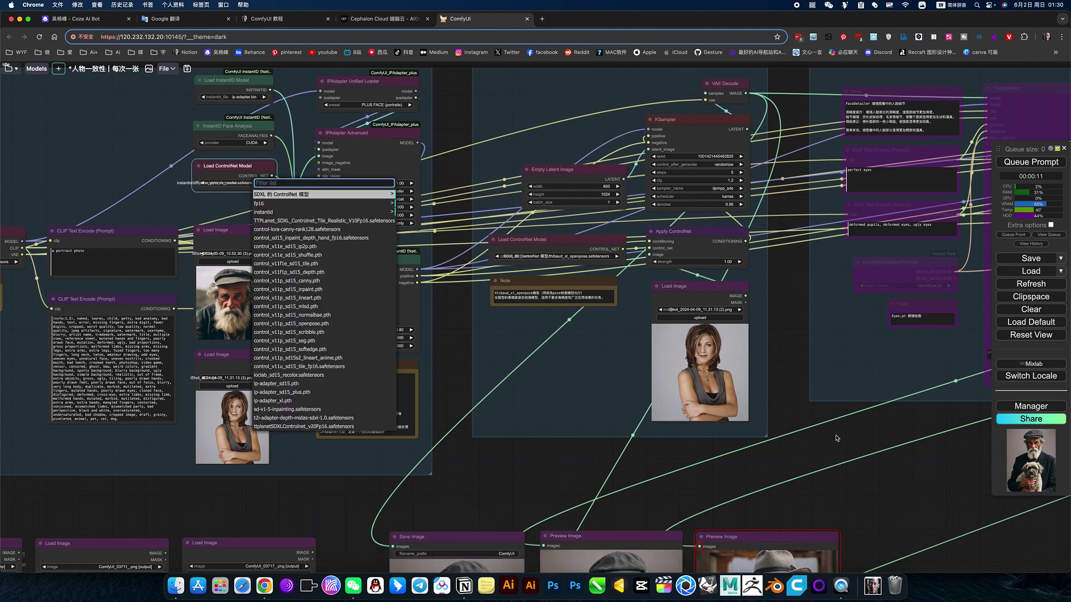
- Look through the detector models available in the 人脸增强修复 group's detector node, then return to the face reference group
drag(703, 431, 163, 469)
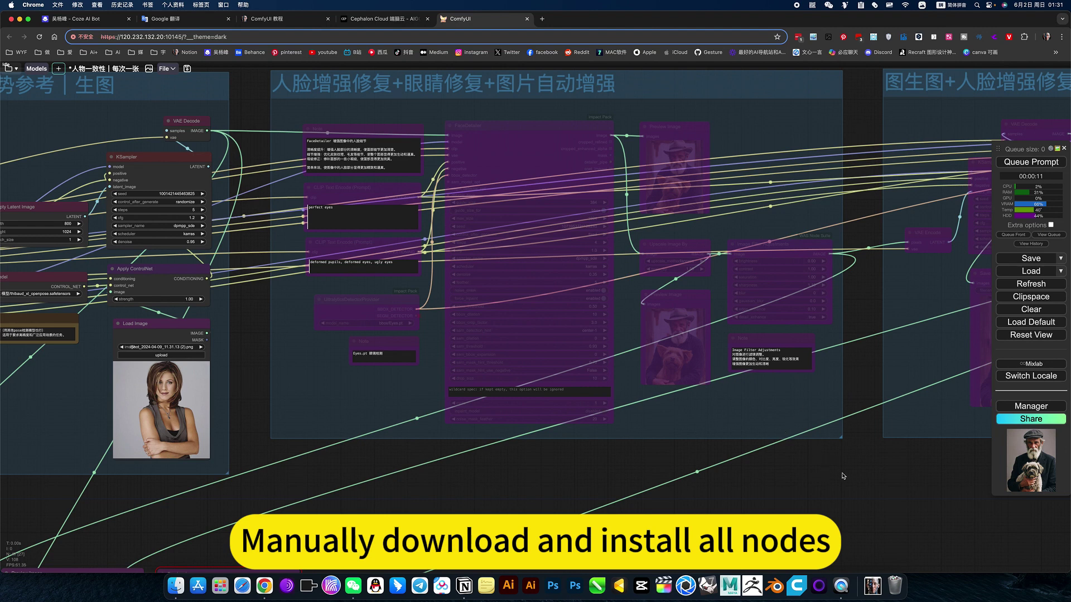
click(389, 324)
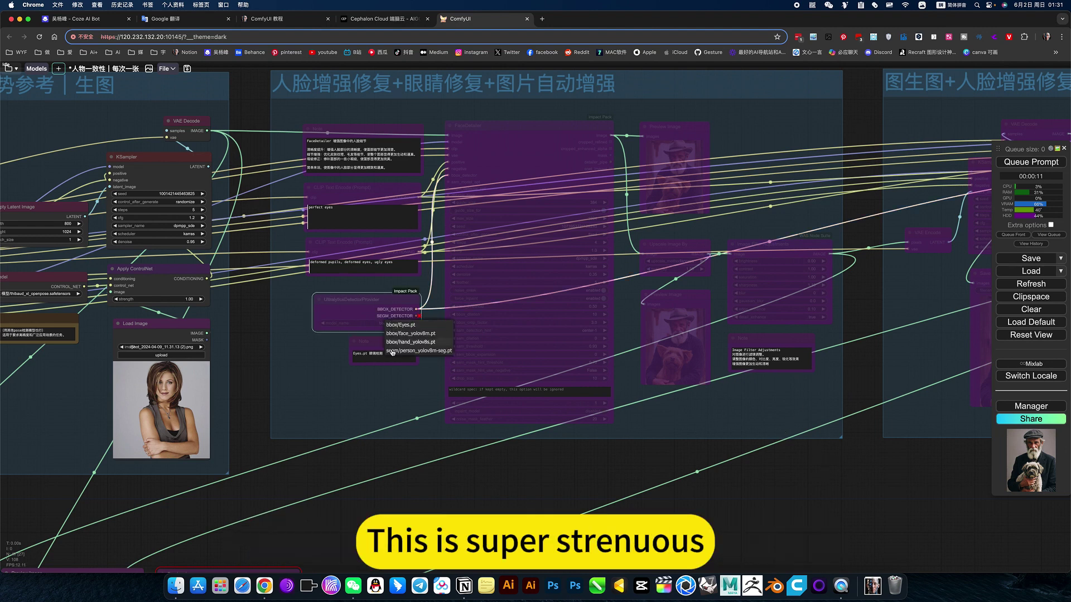
click(258, 370)
drag(315, 338, 936, 375)
drag(674, 528, 747, 428)
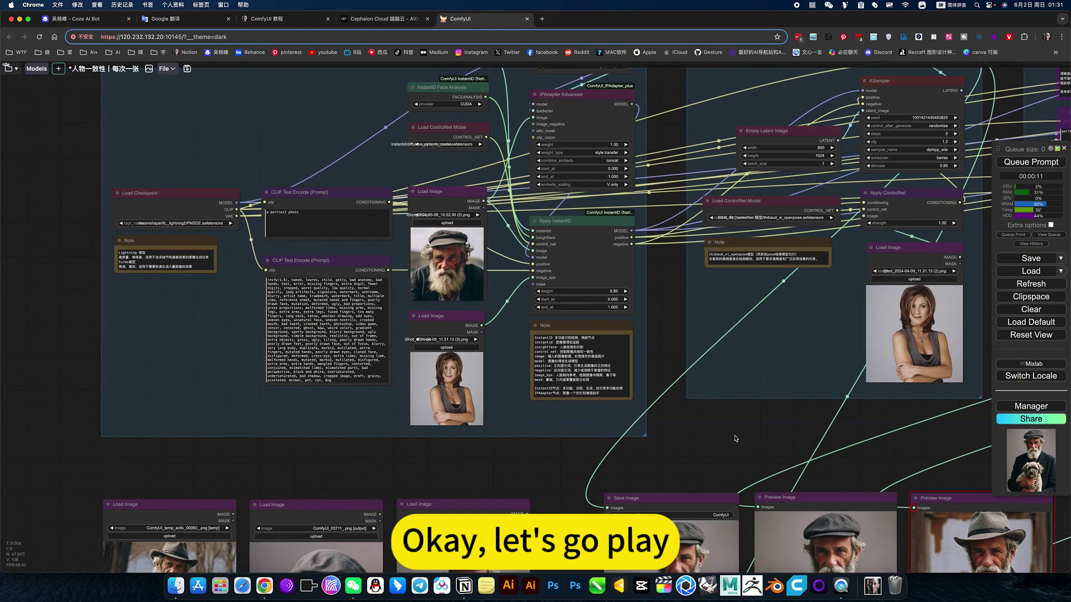